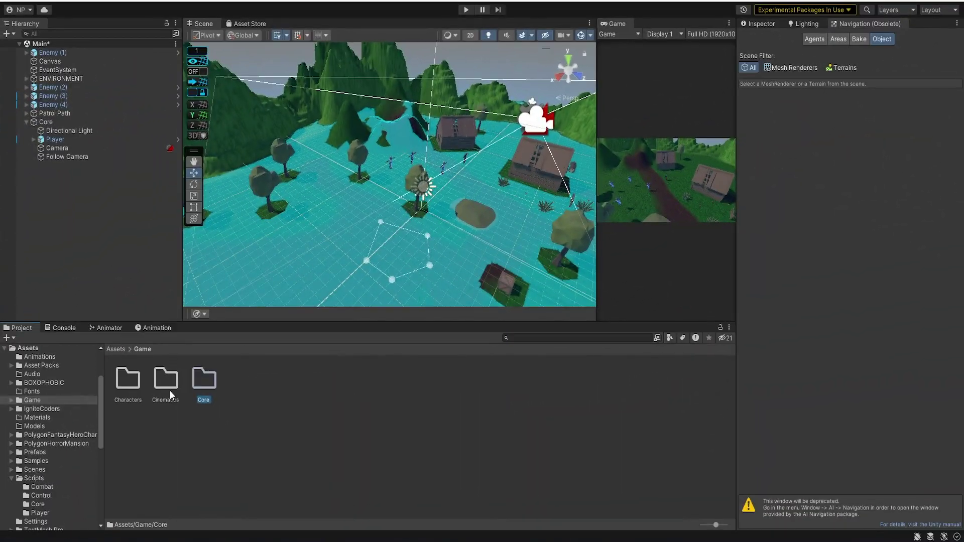
# Add an empty Cinematics object with a reset transform, then edit the Follow Camera's Priority.
pyautogui.click(169, 389)
pyautogui.rightClick(62, 191)
pyautogui.click(97, 334)
pyautogui.write('Cinematics')
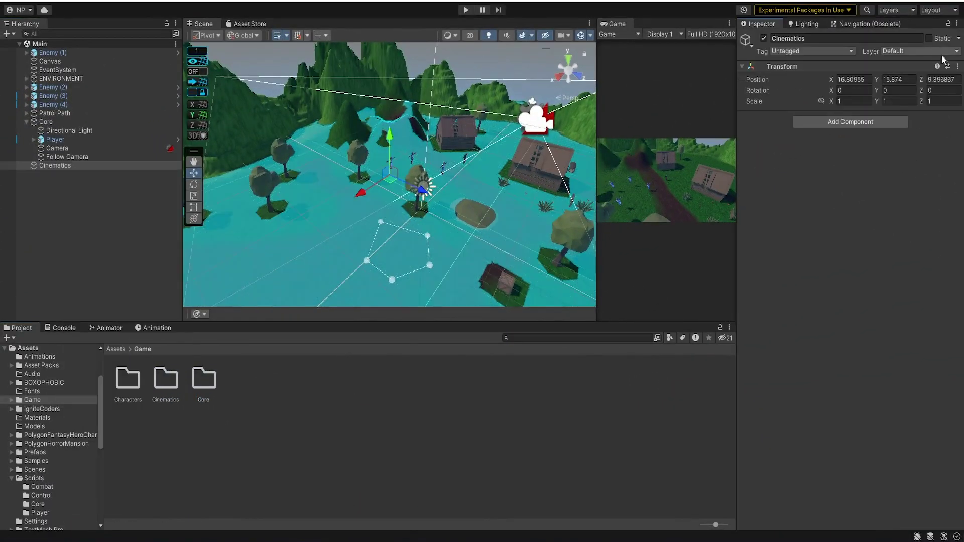
pyautogui.click(957, 66)
pyautogui.click(930, 80)
pyautogui.click(67, 157)
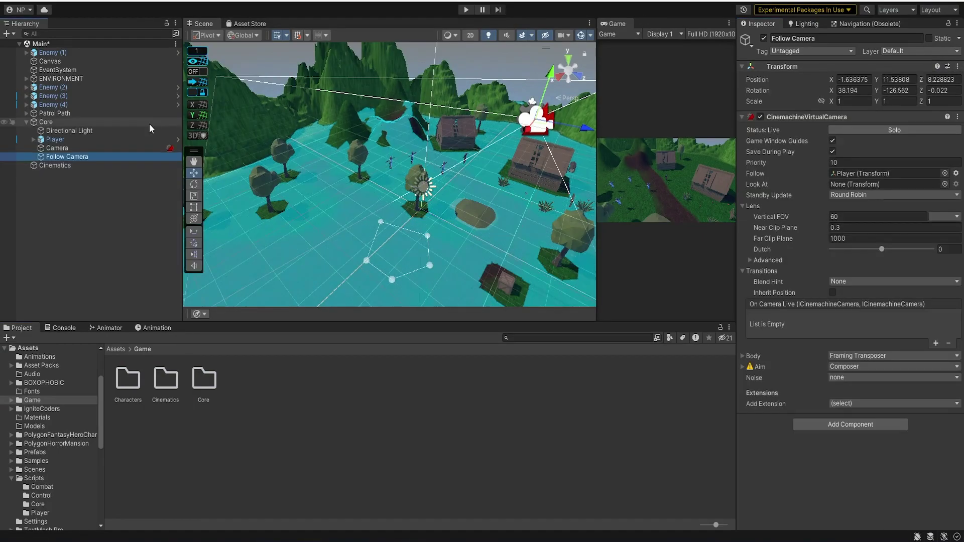
pyautogui.click(855, 160)
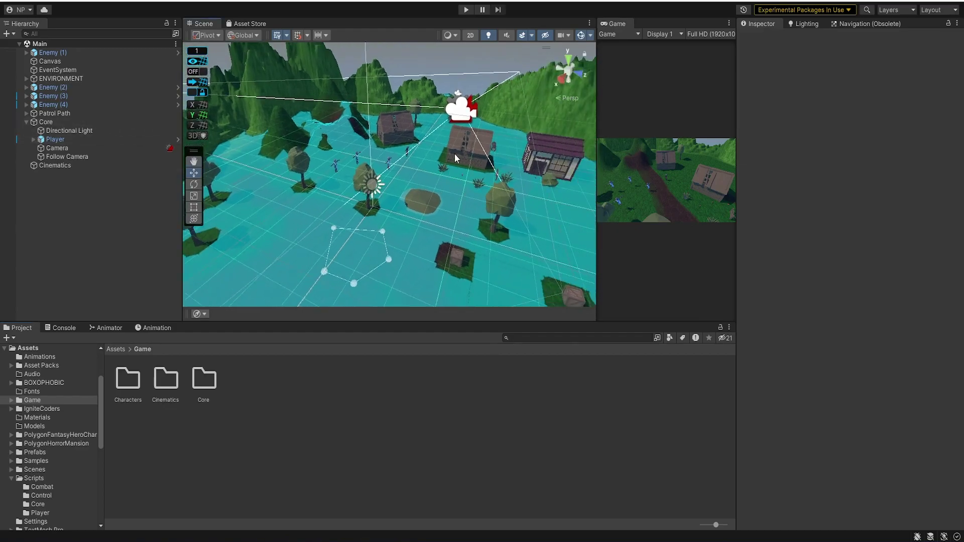
# Inspect Enemy (2)'s settings in the Inspector.
pyautogui.scroll(3, 375, 237)
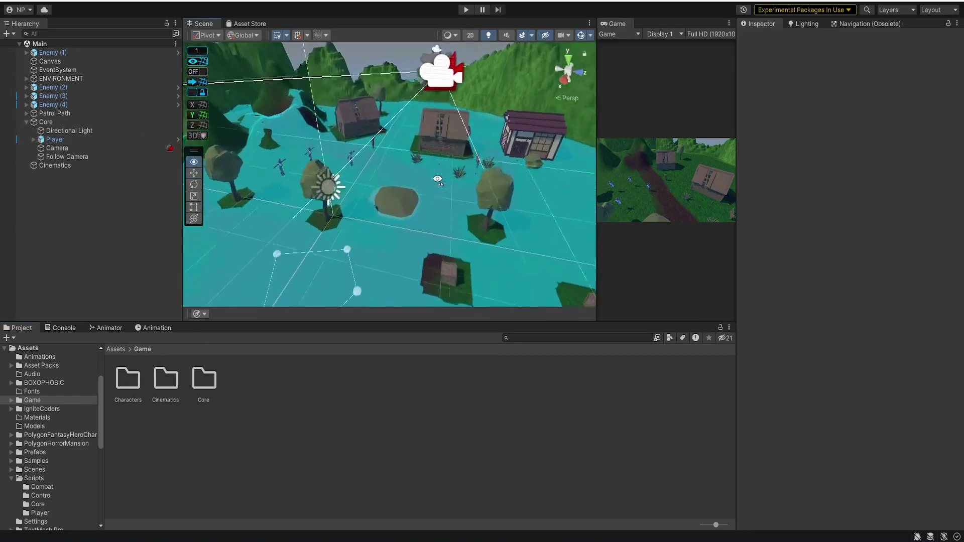
pyautogui.click(547, 232)
pyautogui.scroll(-5, 908, 355)
pyautogui.scroll(-5, 908, 355)
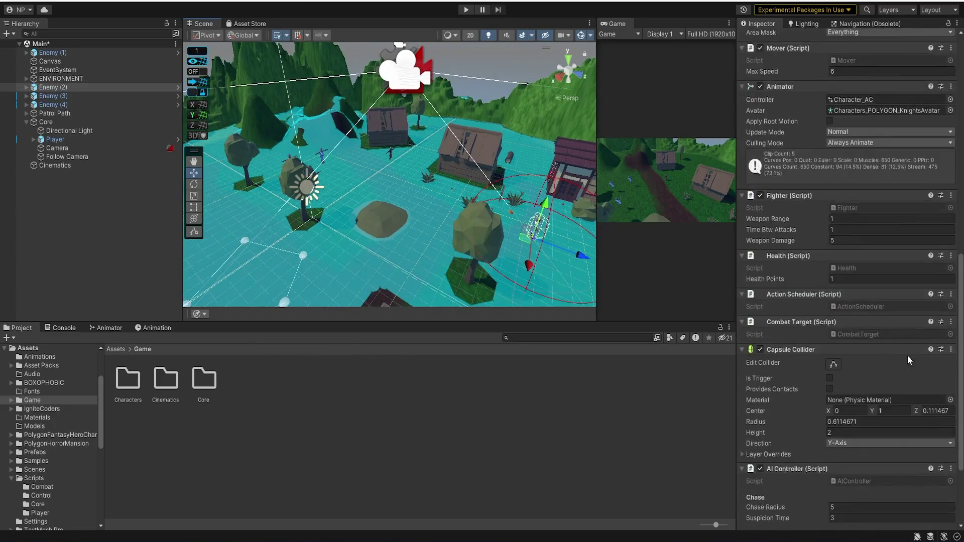
pyautogui.scroll(-5, 908, 354)
pyautogui.scroll(-2, 476, 207)
pyautogui.scroll(-3, 471, 202)
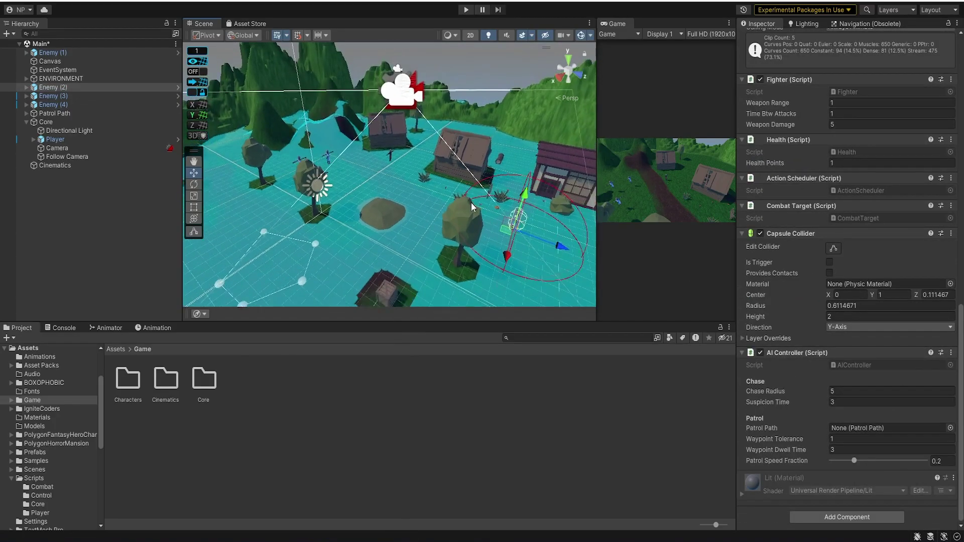
pyautogui.scroll(-3, 463, 198)
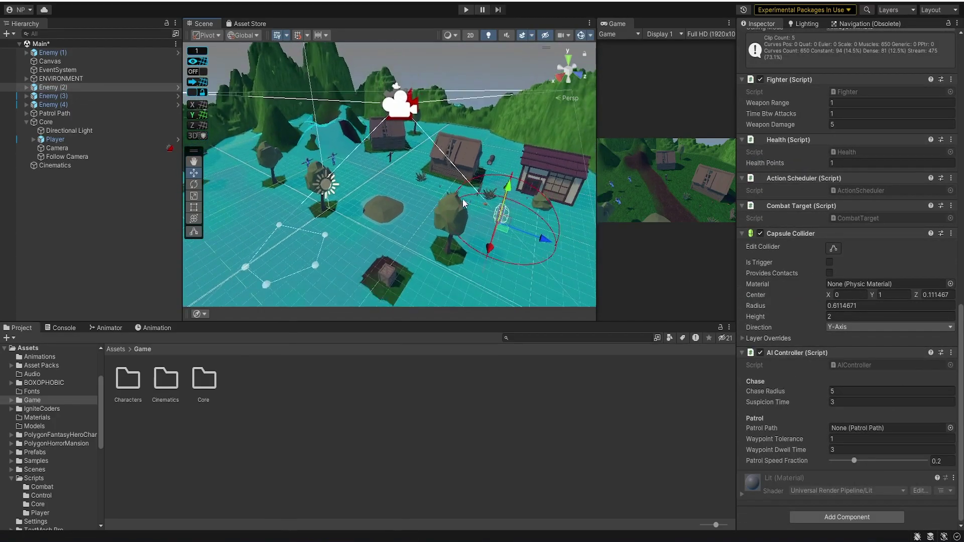
# Duplicate Patrol Path twice and move each copy to a different spot on the island.
pyautogui.click(95, 114)
pyautogui.hotkey('ctrl', 'd')
pyautogui.moveTo(298, 230); pyautogui.dragTo(340, 211)
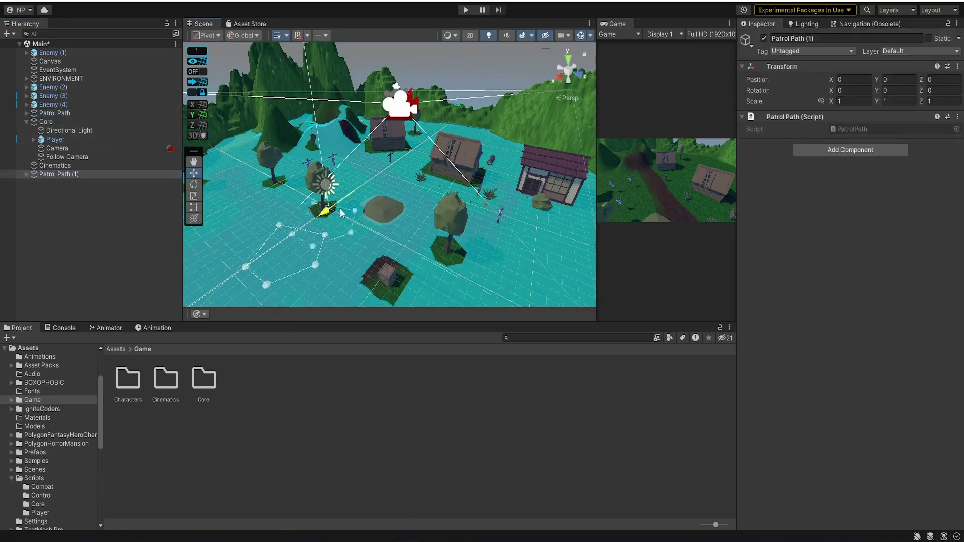
pyautogui.moveTo(418, 184)
pyautogui.mouseDown()
pyautogui.moveTo(497, 237)
pyautogui.moveTo(251, 161)
pyautogui.mouseUp()
pyautogui.hotkey('ctrl', 'd')
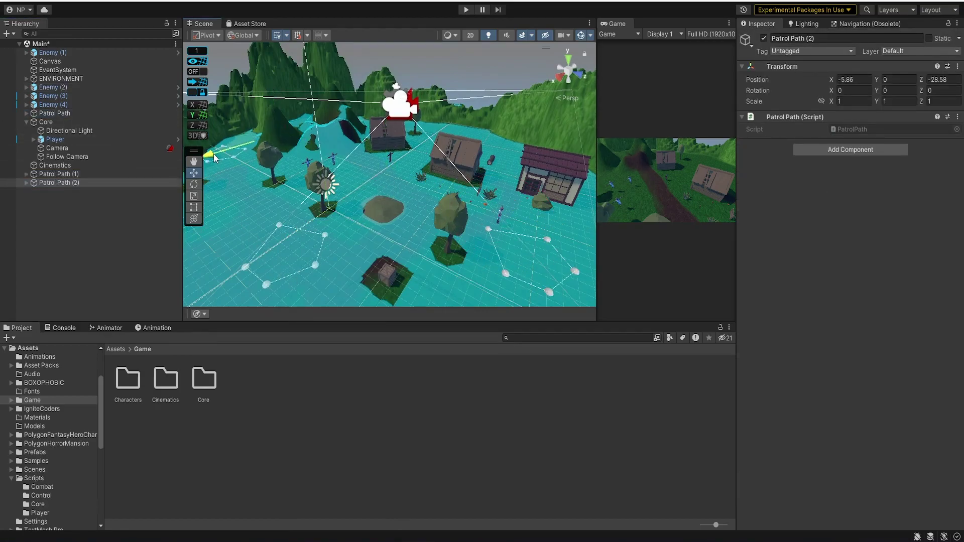
pyautogui.moveTo(362, 168); pyautogui.dragTo(425, 180, button='middle')
pyautogui.click(425, 180)
# Find which path the enemy soldier patrols and frame Patrol Path (2).
pyautogui.click(388, 161)
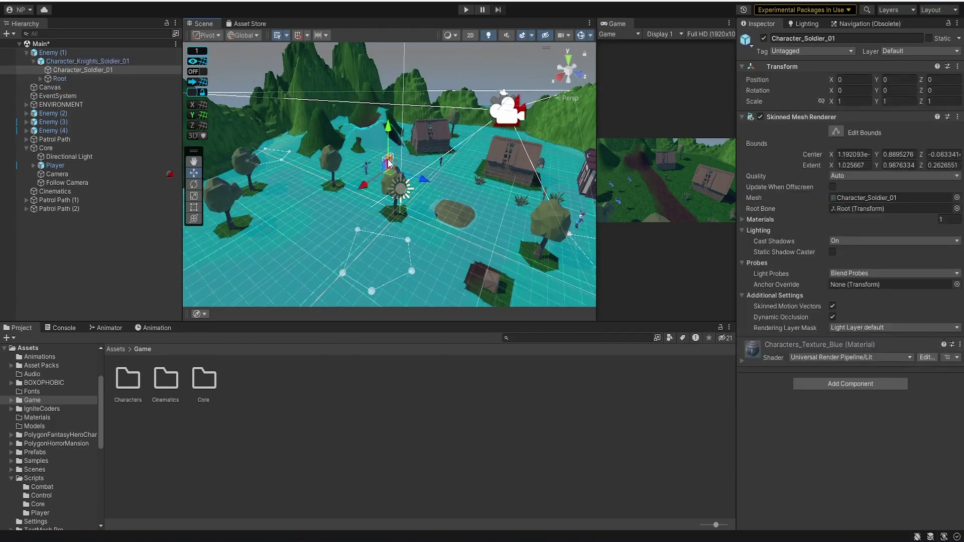
pyautogui.scroll(3, 363, 234)
pyautogui.click(364, 234)
pyautogui.click(330, 234)
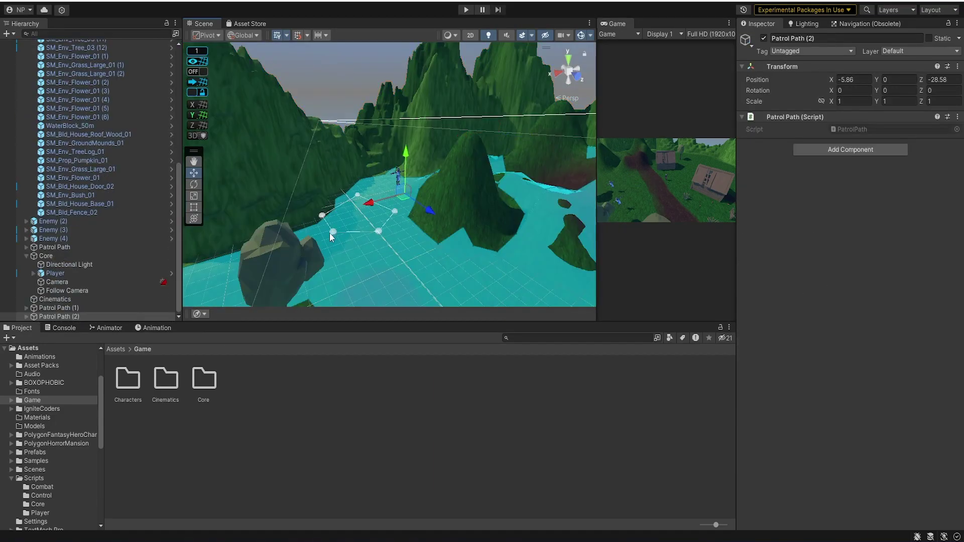
pyautogui.click(870, 431)
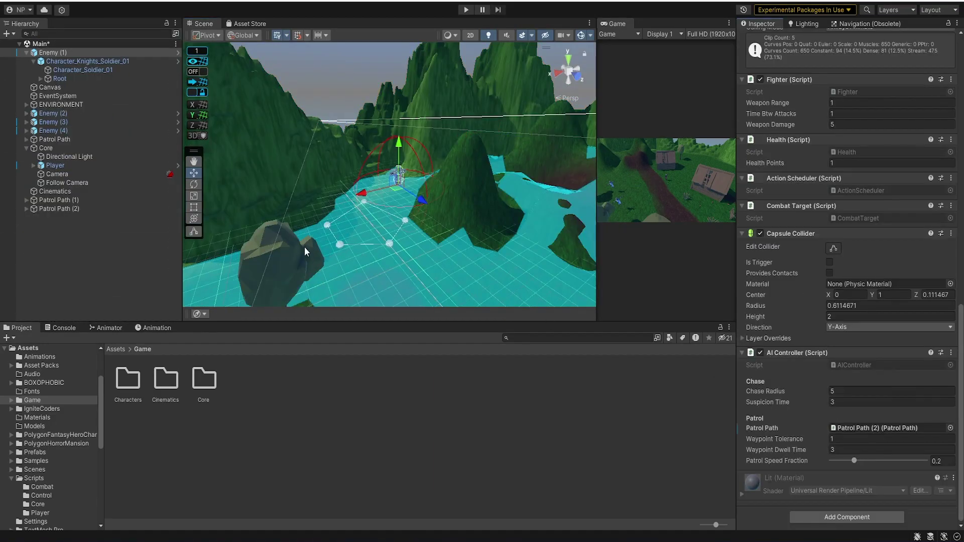
pyautogui.click(59, 208)
pyautogui.press('f')
# Check Patrol Path (1) and frame Enemy (2) in the Scene view.
pyautogui.click(477, 215)
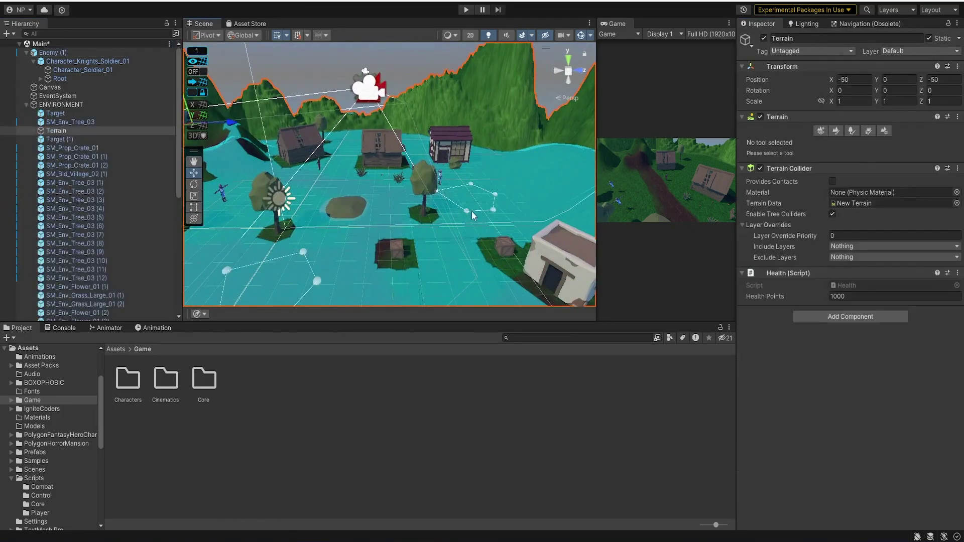
pyautogui.click(472, 211)
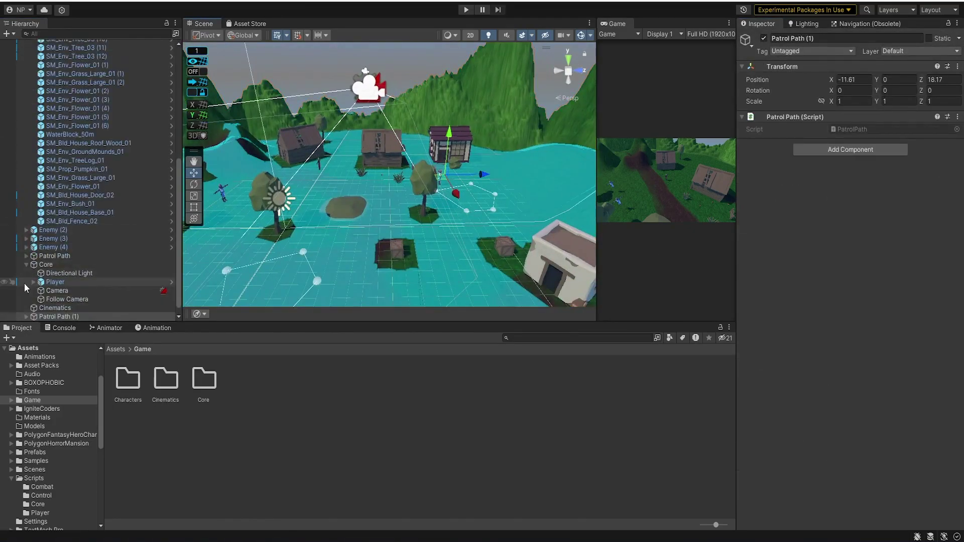
pyautogui.click(443, 180)
pyautogui.press('f')
pyautogui.scroll(-1, 101, 256)
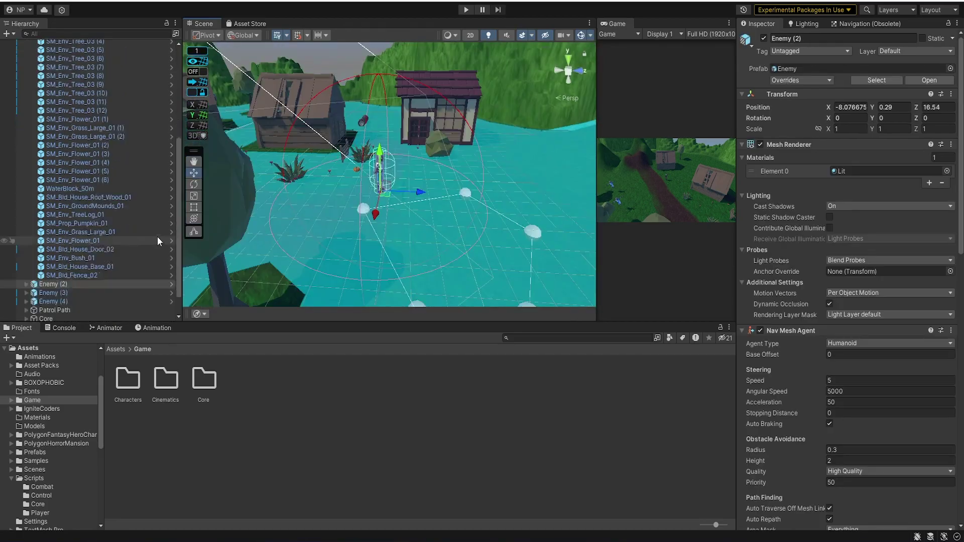
pyautogui.scroll(-1, 101, 257)
pyautogui.scroll(-5, 903, 388)
pyautogui.scroll(-5, 902, 389)
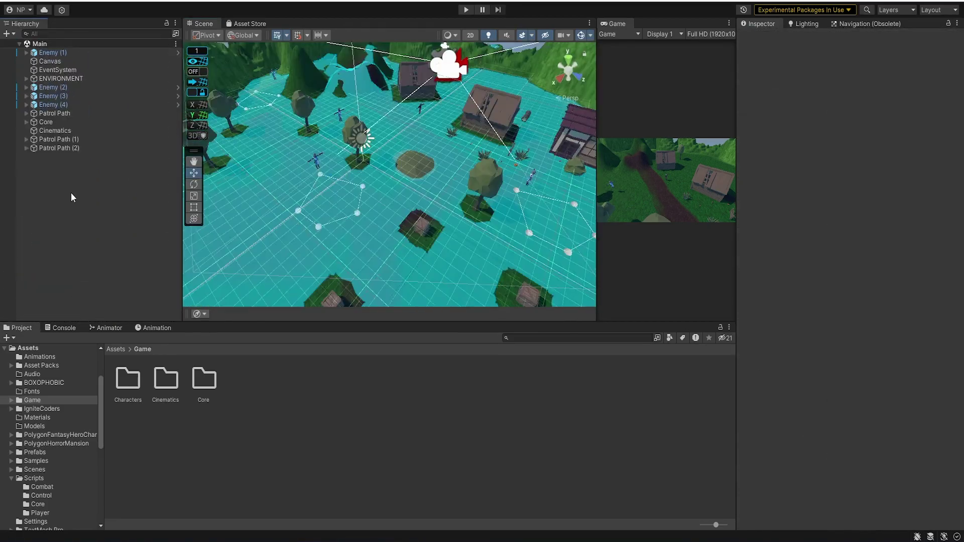
pyautogui.rightClick(71, 194)
# Add a Cinemachine virtual camera named Reveal Camera 1 and drag it lower over the island.
pyautogui.moveTo(129, 426)
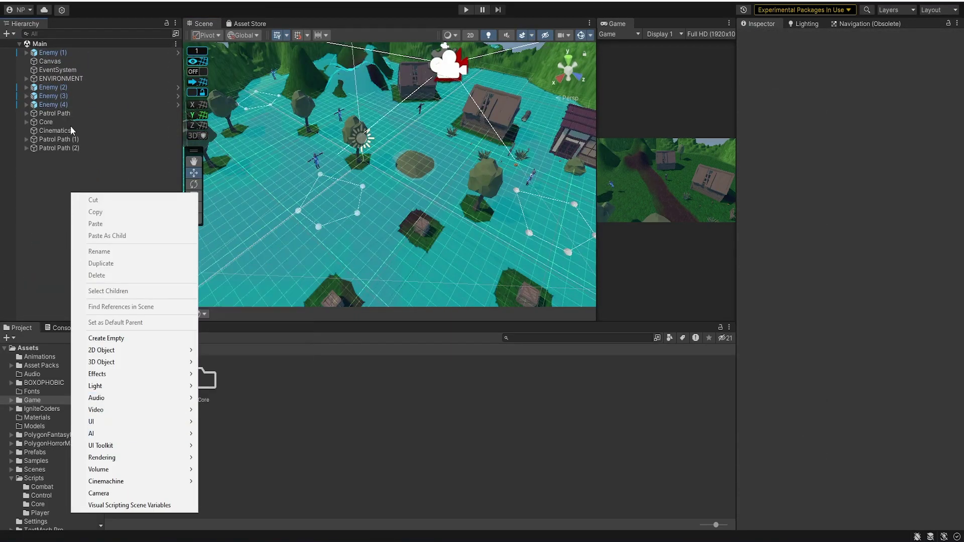
pyautogui.click(60, 78)
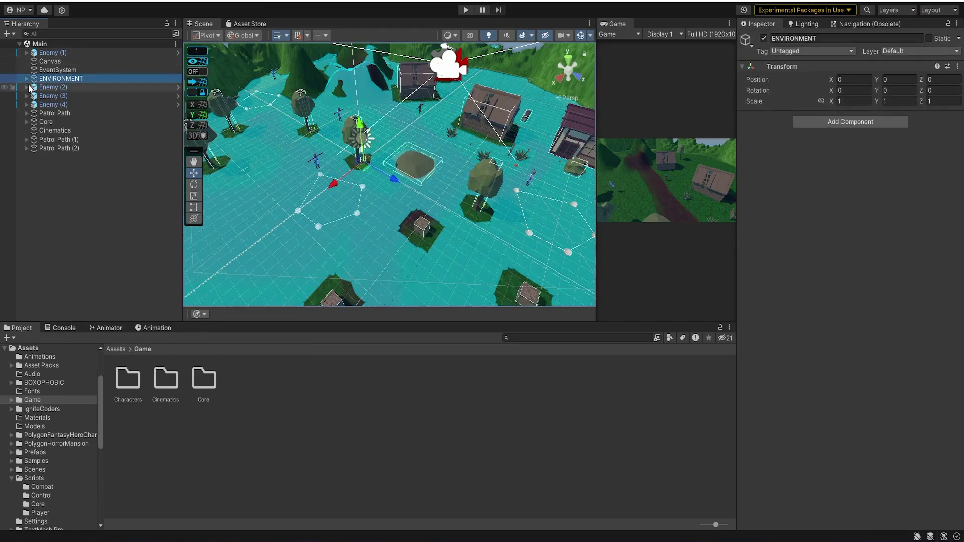
pyautogui.click(89, 204)
pyautogui.rightClick(89, 204)
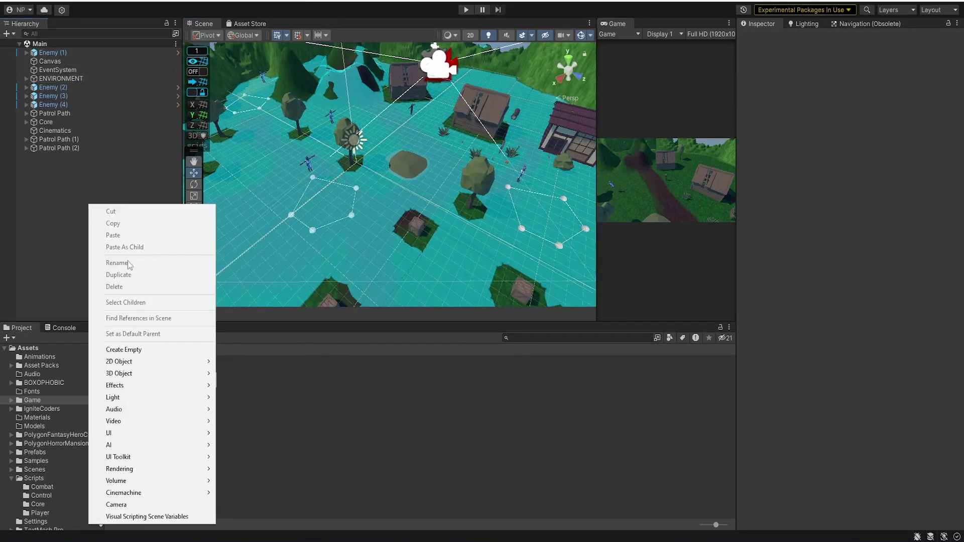
pyautogui.moveTo(184, 449)
pyautogui.moveTo(151, 493)
pyautogui.click(251, 493)
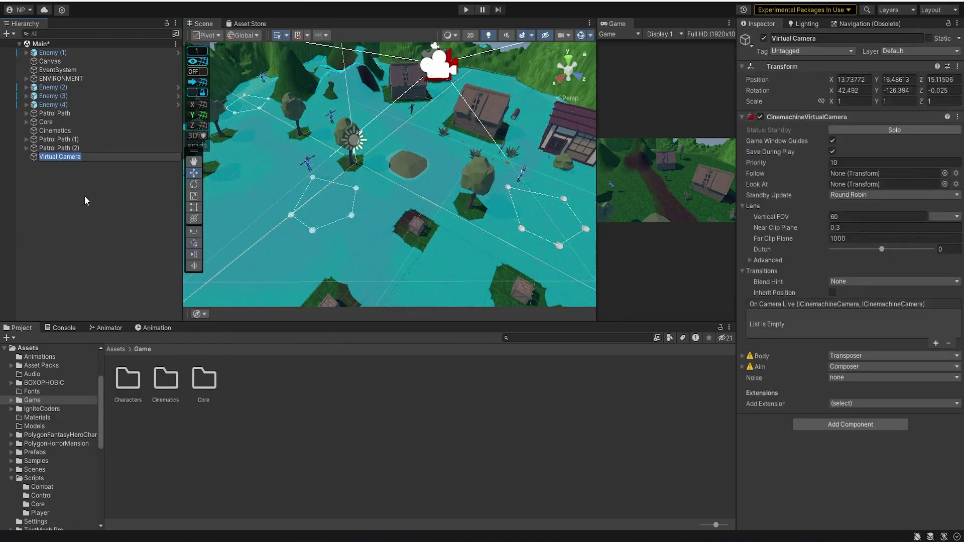
pyautogui.click(782, 39)
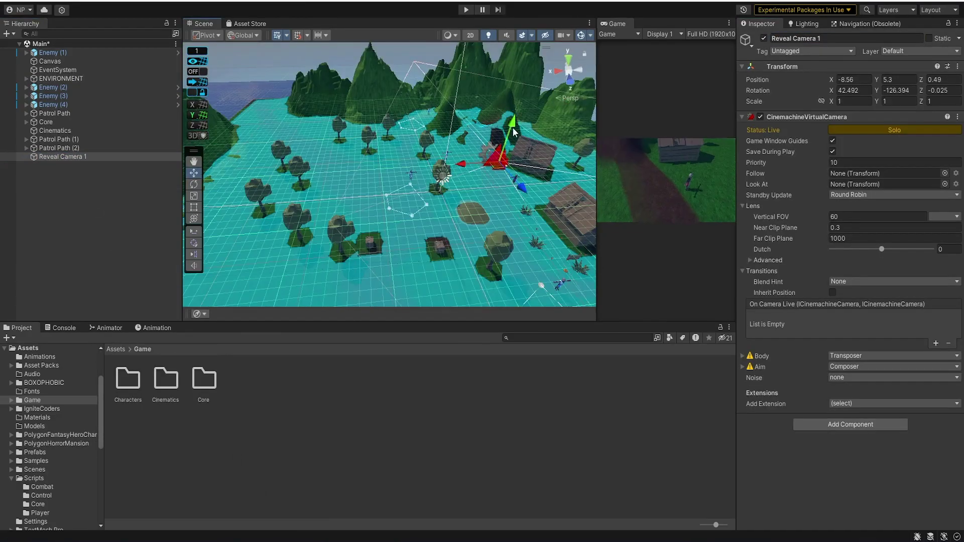
pyautogui.moveTo(514, 131); pyautogui.dragTo(510, 184)
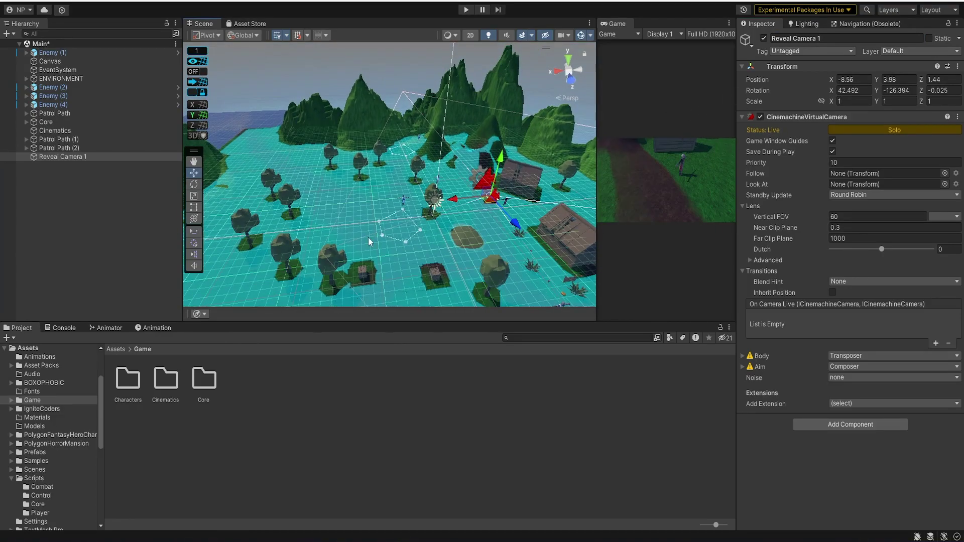
# Set Reveal Camera 1's Look At target to Enemy (4).
pyautogui.scroll(3, 382, 226)
pyautogui.click(407, 210)
pyautogui.click(406, 210)
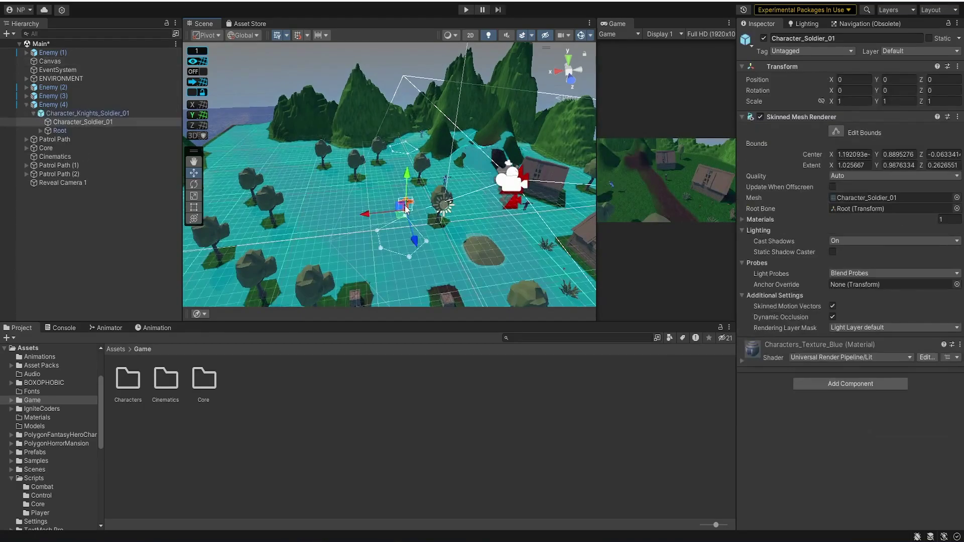
pyautogui.click(53, 104)
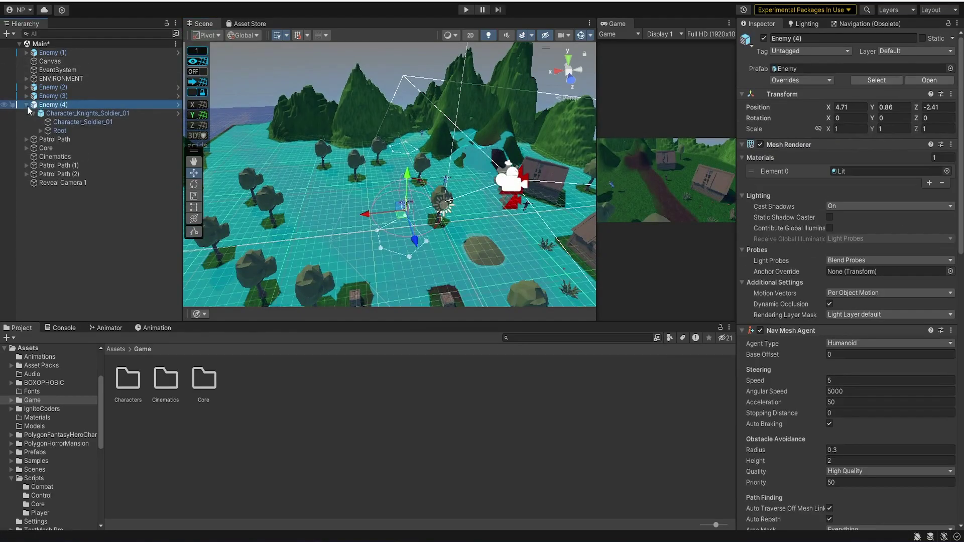
pyautogui.click(27, 104)
pyautogui.click(75, 157)
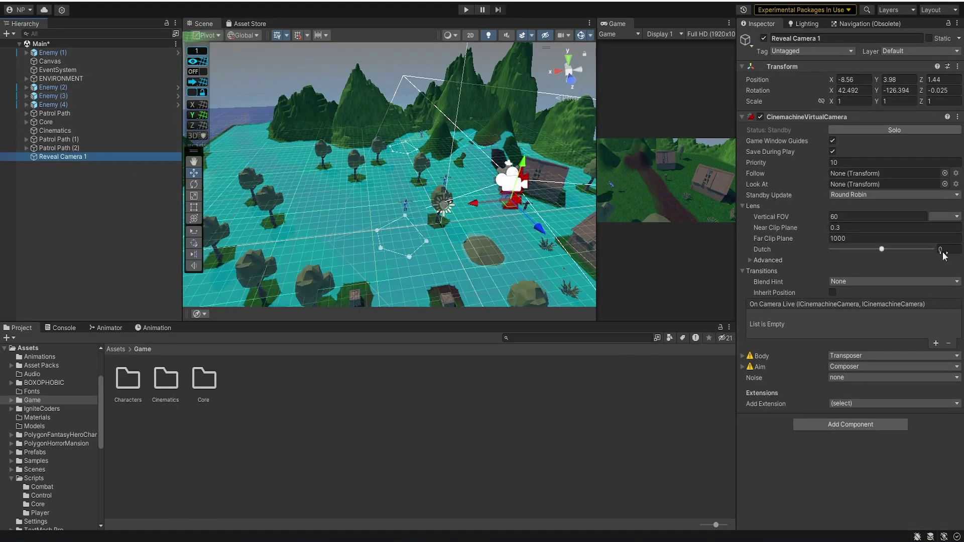
pyautogui.moveTo(49, 105); pyautogui.dragTo(885, 184)
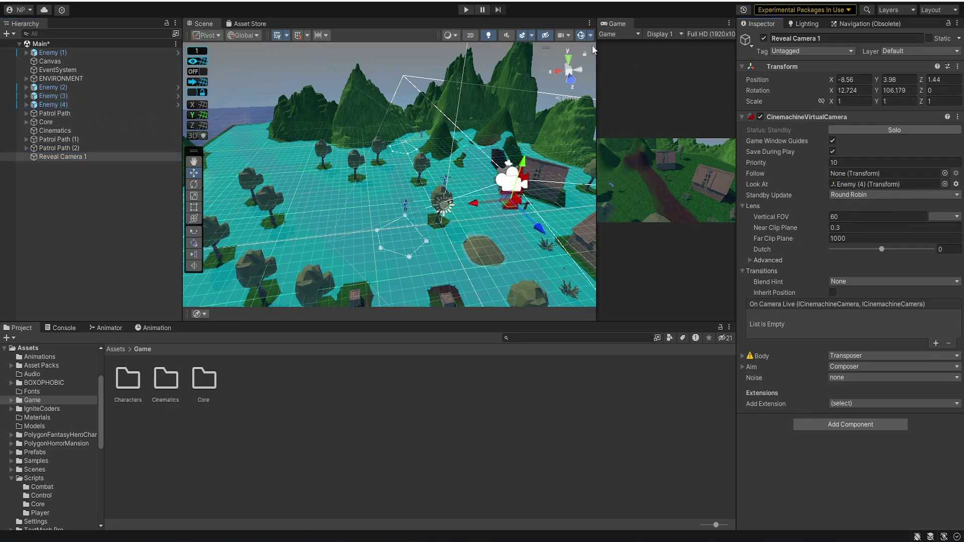
# Test Reveal Camera 1's shot in Play mode, pull it back along Z, and retest.
pyautogui.click(468, 10)
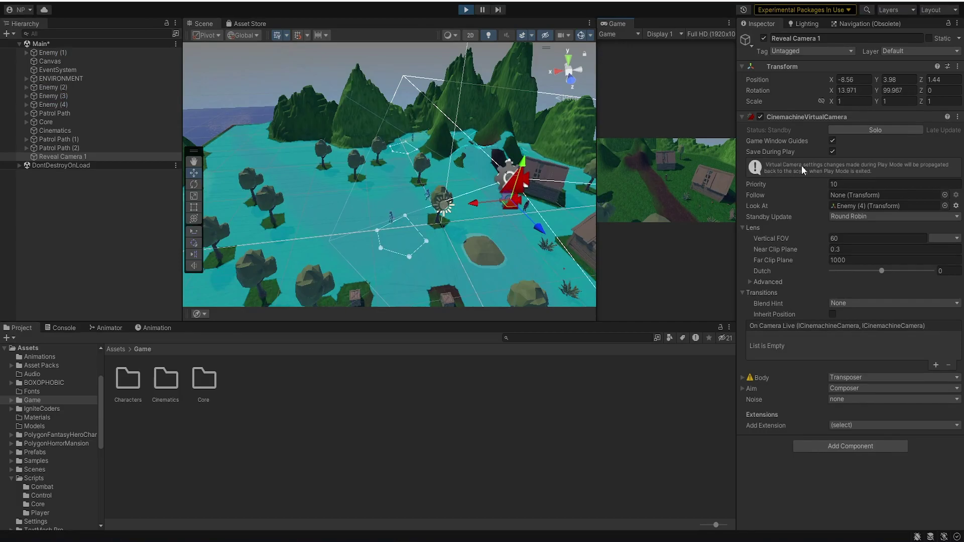
pyautogui.click(866, 129)
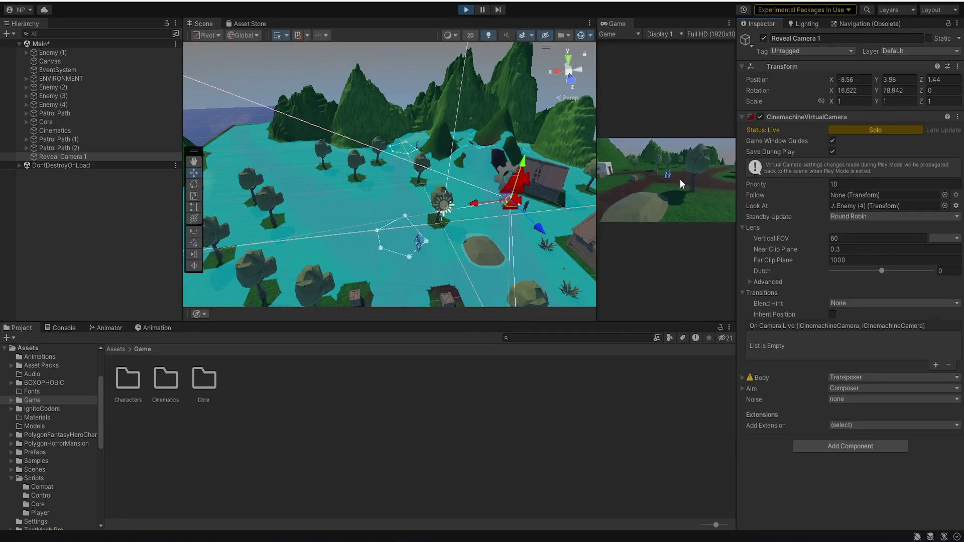
pyautogui.hotkey('ctrl', 'p')
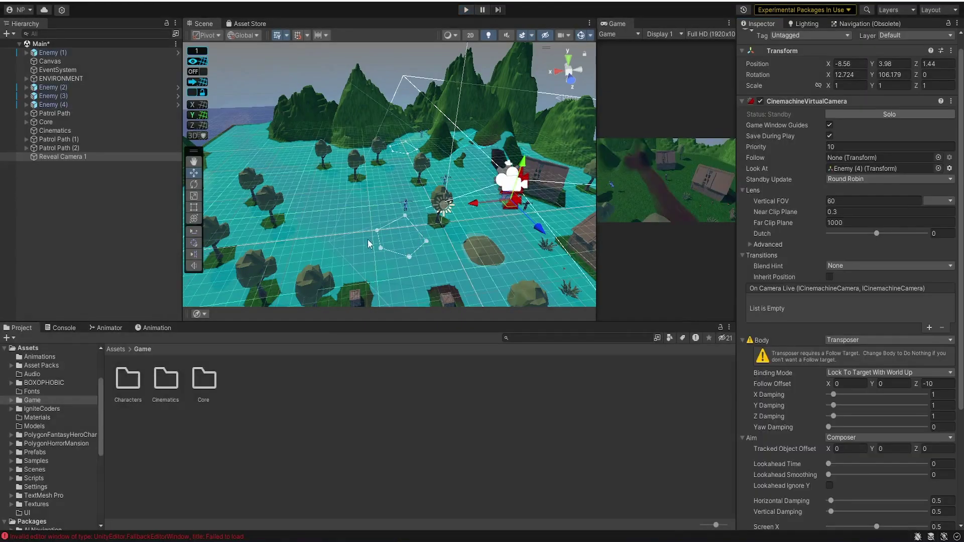
pyautogui.click(75, 157)
pyautogui.press('f')
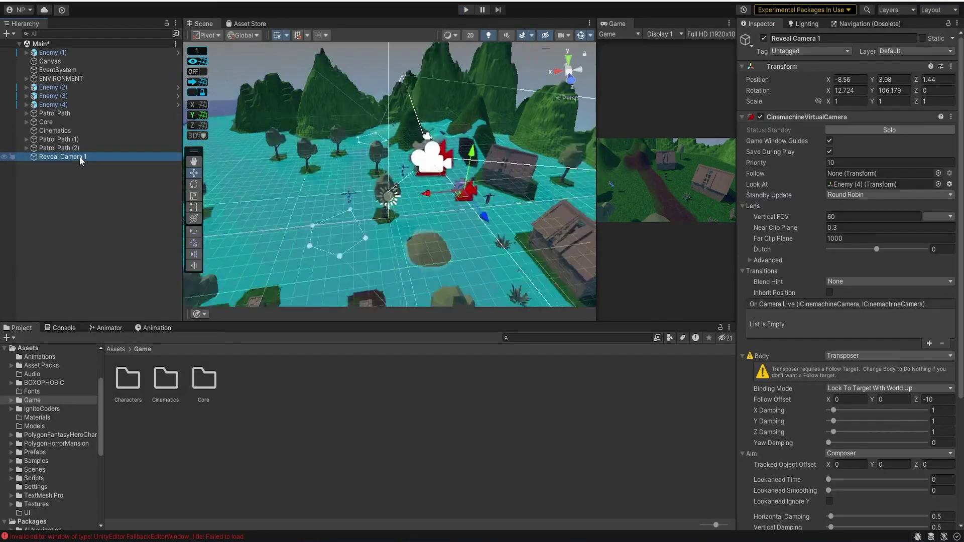
pyautogui.moveTo(253, 241); pyautogui.dragTo(254, 230)
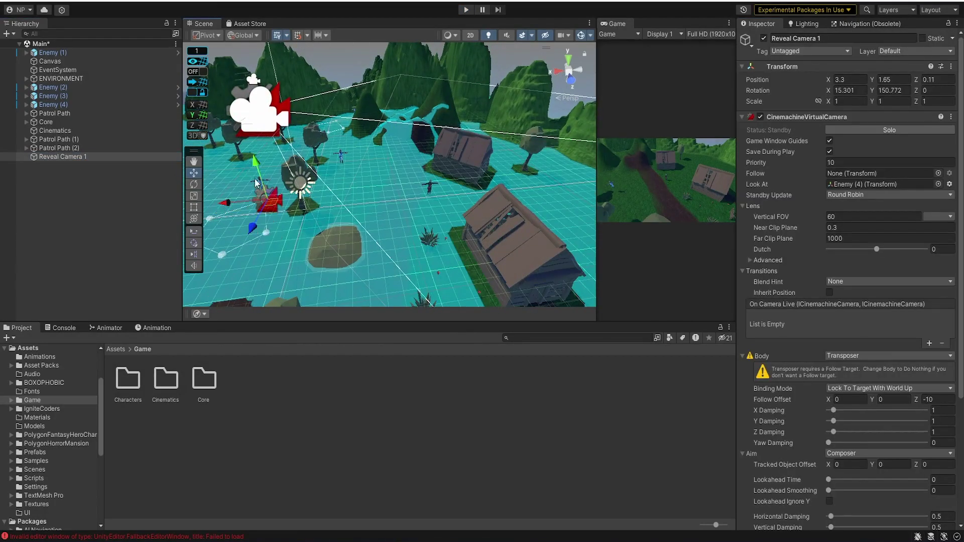
pyautogui.hotkey('ctrl', 'p')
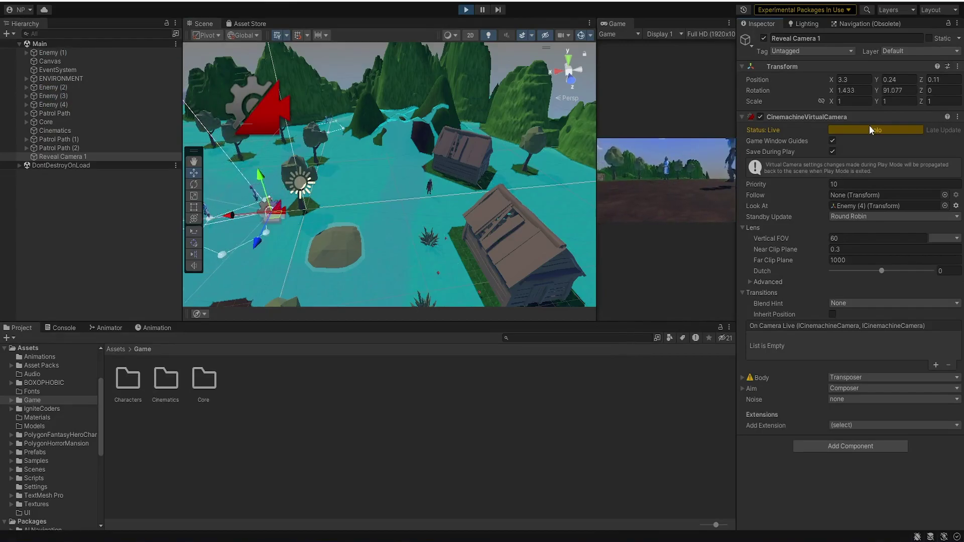
pyautogui.hotkey('ctrl', 'p')
# Add a Cinemachine virtual camera named Reveal Camera 2.
pyautogui.rightClick(126, 198)
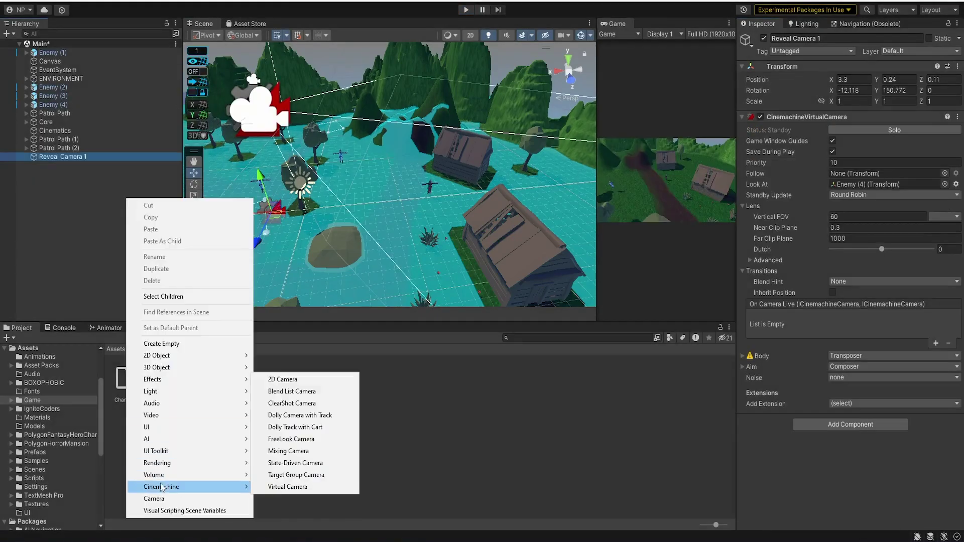
pyautogui.moveTo(166, 487)
pyautogui.click(305, 486)
pyautogui.write('Reveal Camera 1')
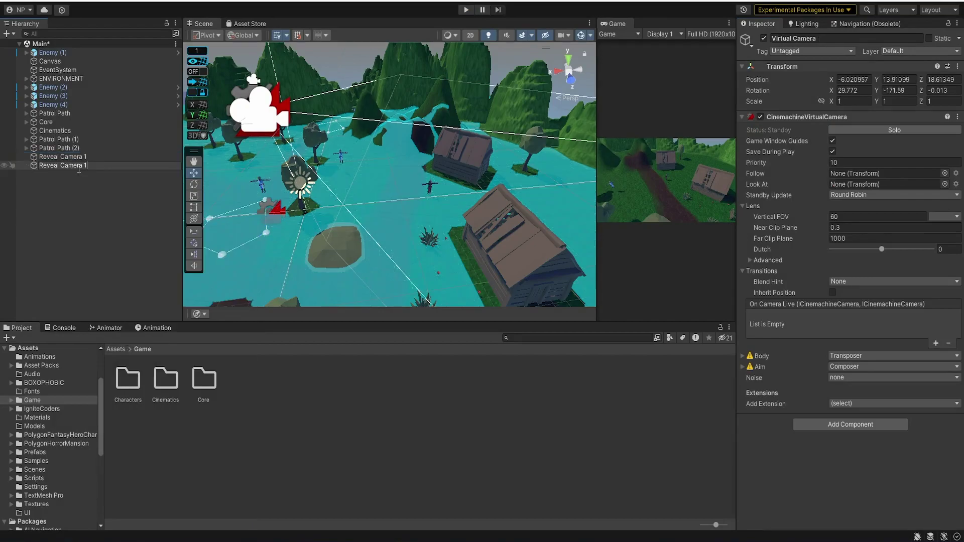
pyautogui.press('BackSpace')
pyautogui.write('2')
pyautogui.press('Return')
# Focus the view on Enemy (2) and inspect Reveal Camera 2's settings.
pyautogui.doubleClick(60, 156)
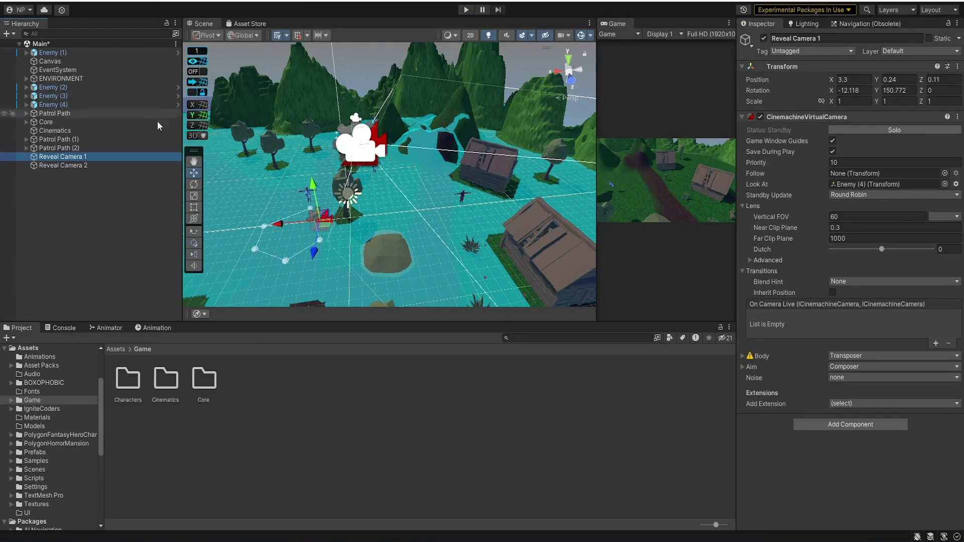
pyautogui.doubleClick(90, 89)
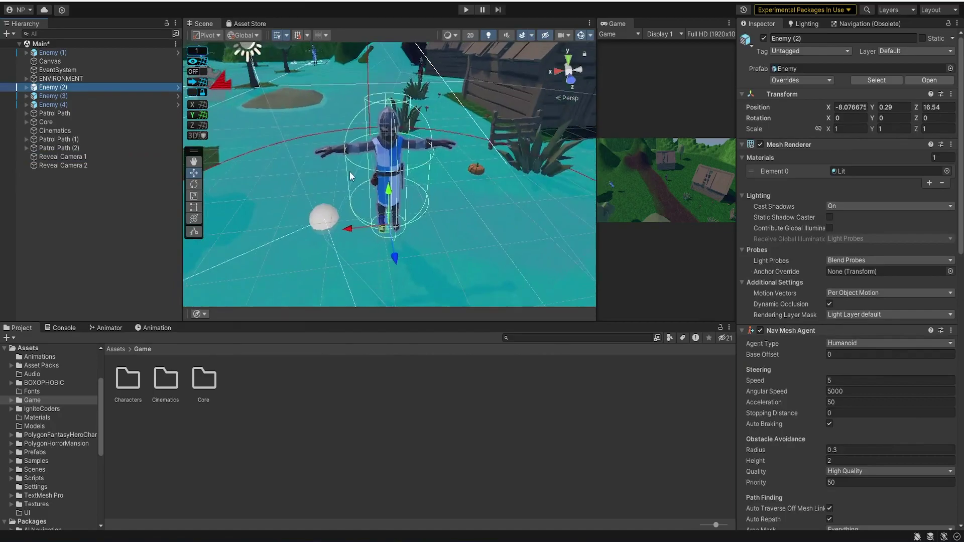
pyautogui.scroll(-5, 349, 171)
pyautogui.scroll(-10, 887, 330)
pyautogui.scroll(-10, 909, 332)
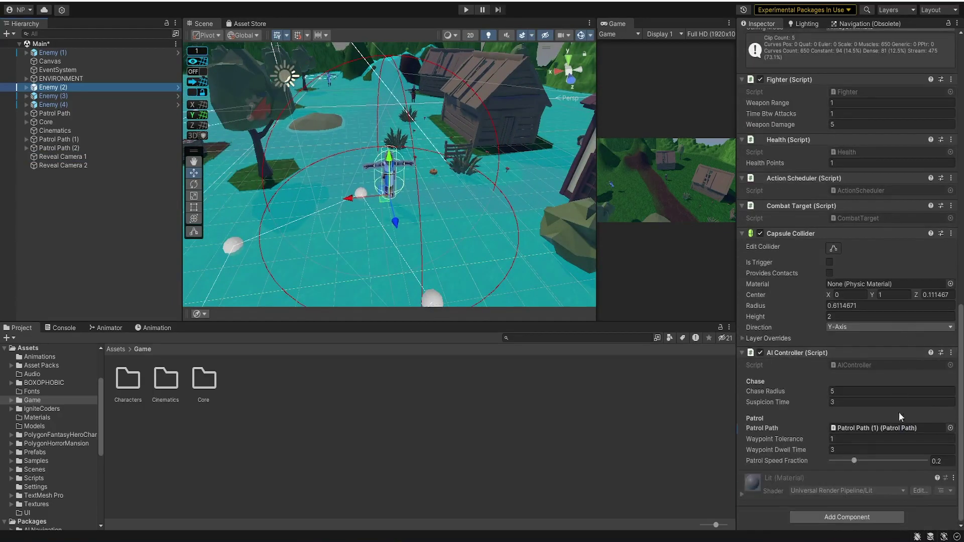
pyautogui.click(85, 165)
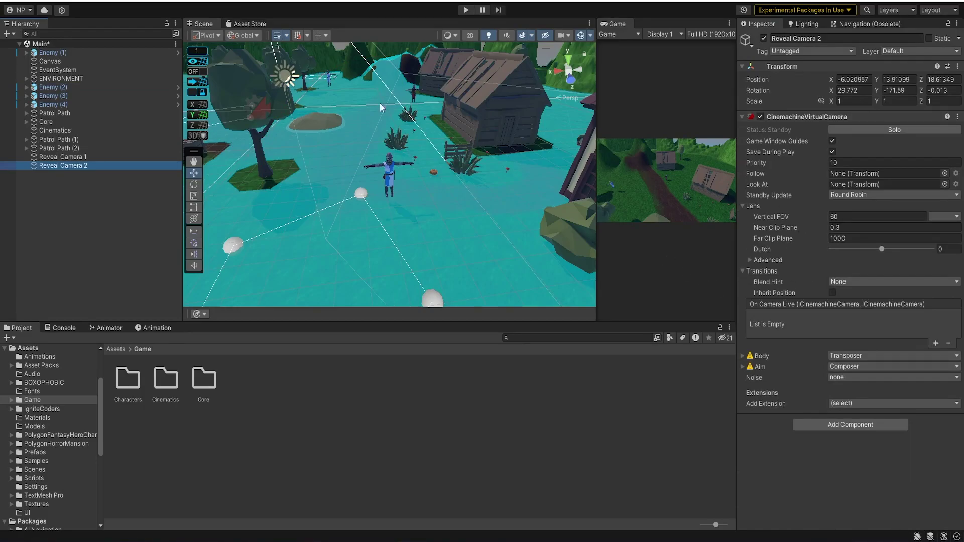
# Locate Enemy (1), then duplicate Reveal Camera 2 and rename the copy Reveal Camera 3.
pyautogui.doubleClick(52, 52)
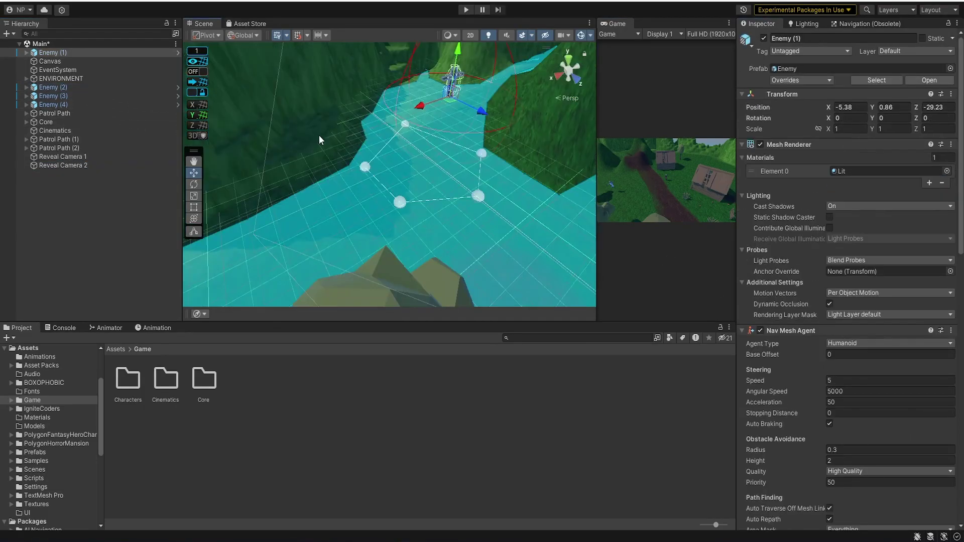
pyautogui.scroll(-5, 836, 302)
pyautogui.scroll(-5, 835, 301)
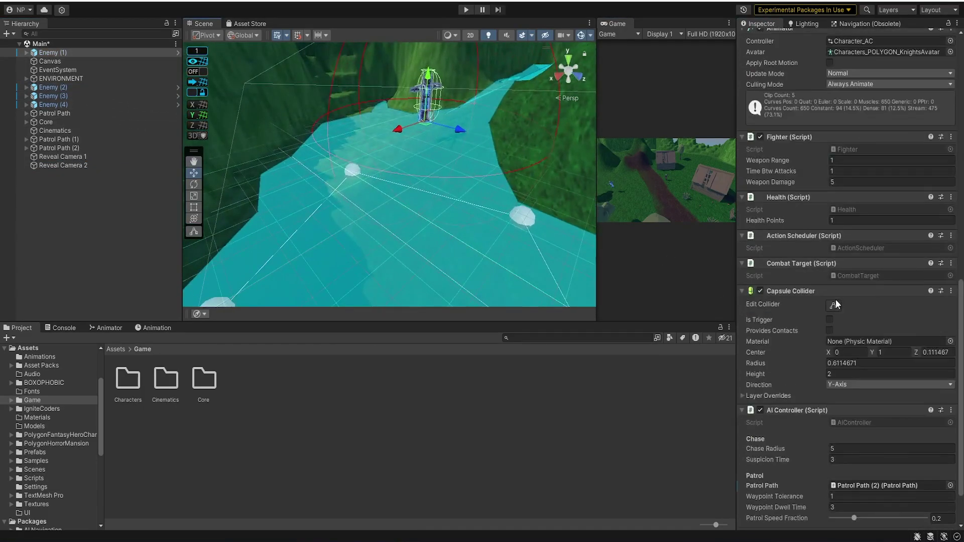
pyautogui.scroll(-3, 836, 299)
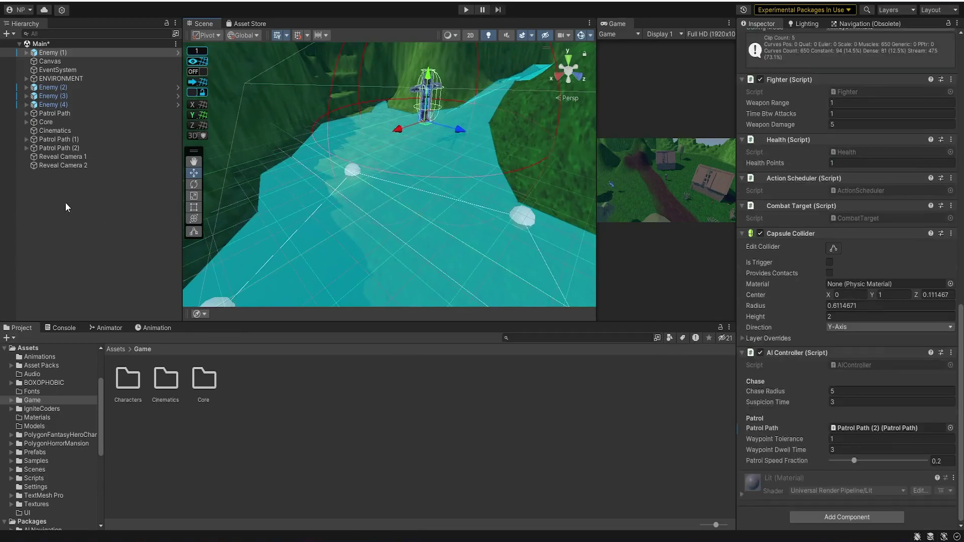
pyautogui.click(60, 166)
pyautogui.hotkey('ctrl', 'd')
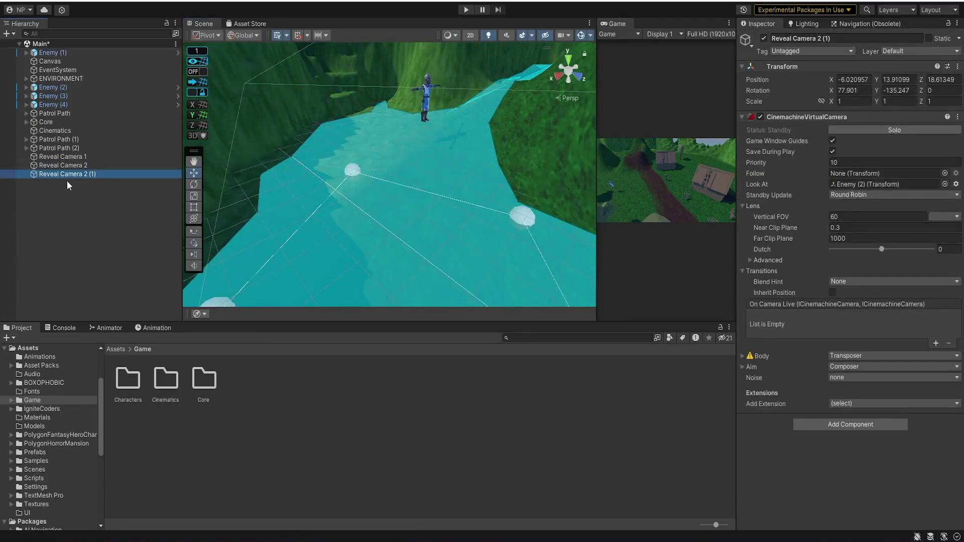
pyautogui.click(100, 174)
pyautogui.press('BackSpace')
pyautogui.press('BackSpace')
pyautogui.press('BackSpace')
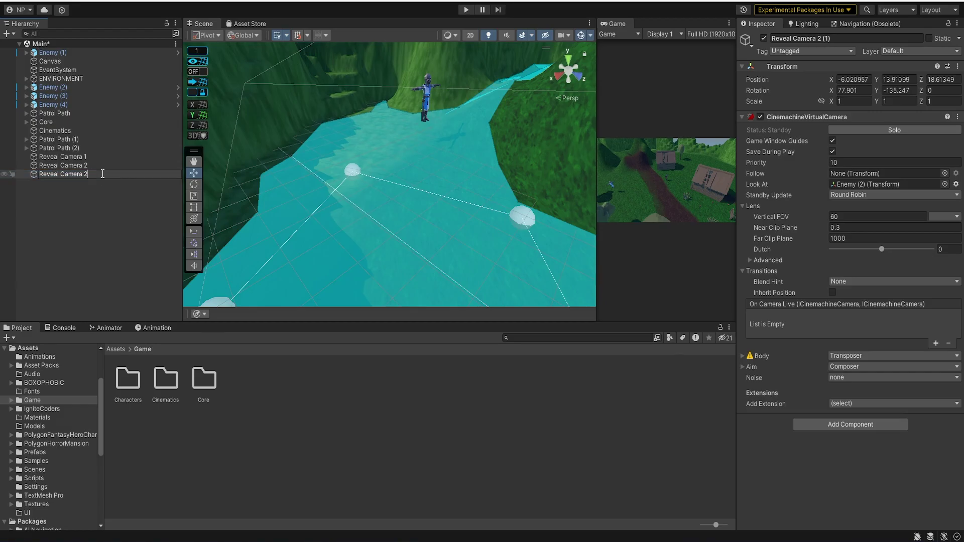
pyautogui.write('3')
pyautogui.press('Return')
# Move Reveal Camera 3 across the island and lower it toward the ground.
pyautogui.click(88, 175)
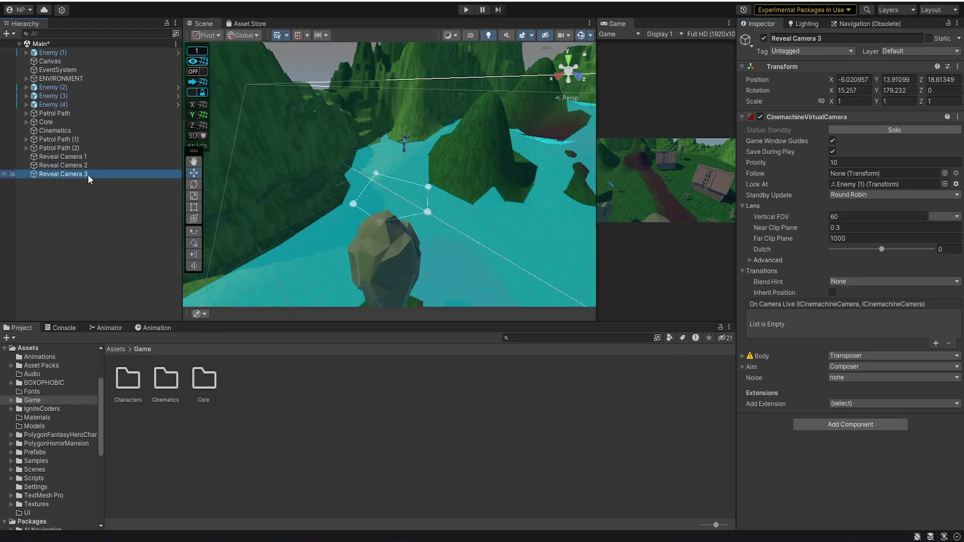
pyautogui.scroll(-10, 404, 239)
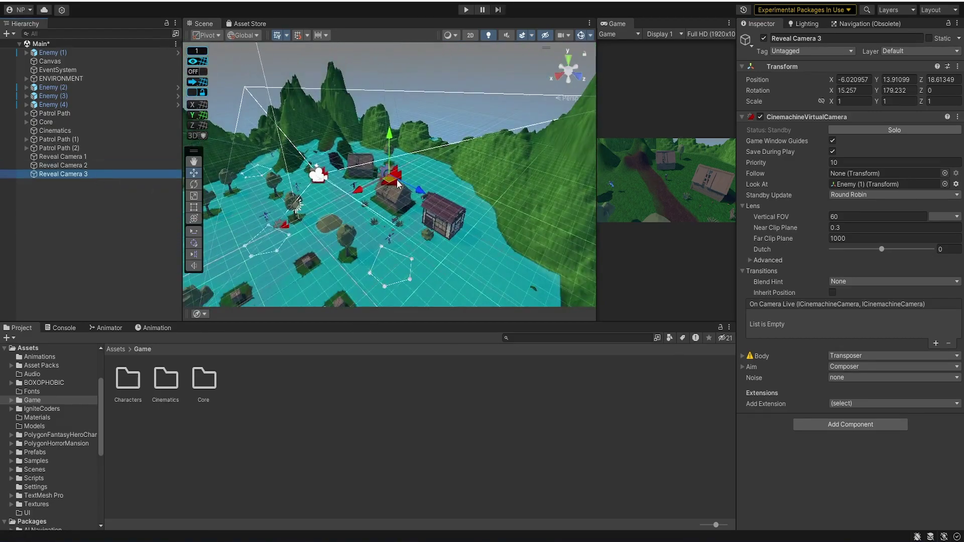
pyautogui.moveTo(307, 170); pyautogui.dragTo(249, 150)
pyautogui.moveTo(246, 68); pyautogui.dragTo(290, 178)
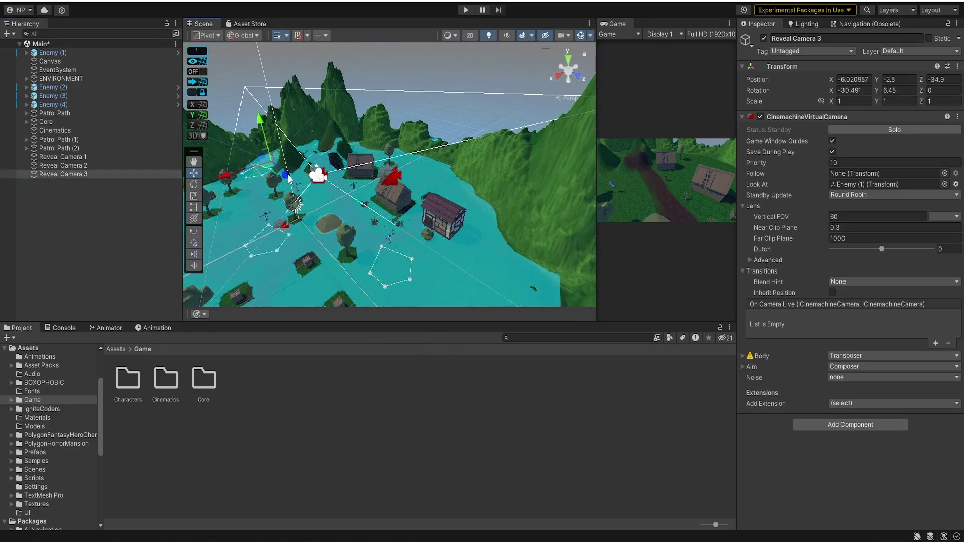
# Reposition Reveal Camera 2 near its enemy and raise it to Y 4.08, previewing its shot.
pyautogui.click(318, 174)
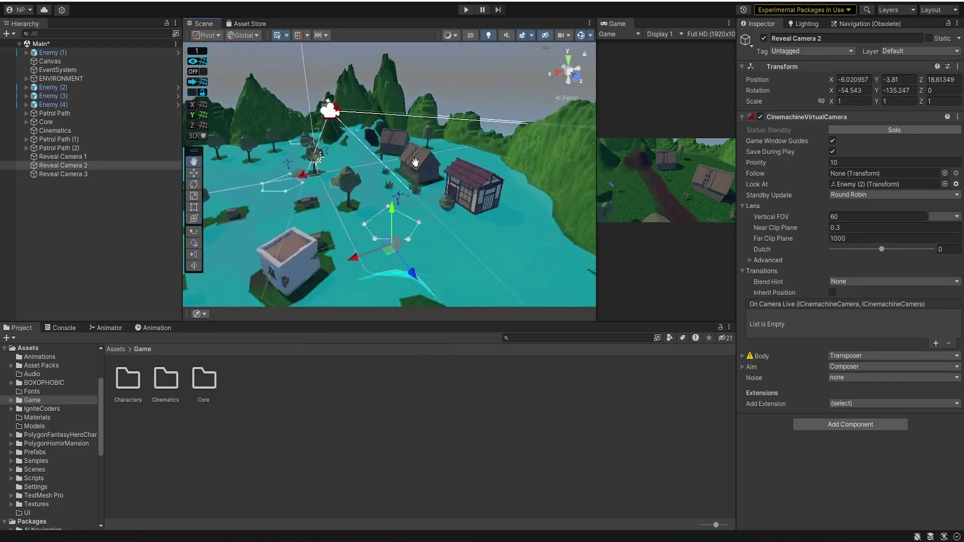
pyautogui.moveTo(414, 175); pyautogui.dragTo(411, 166)
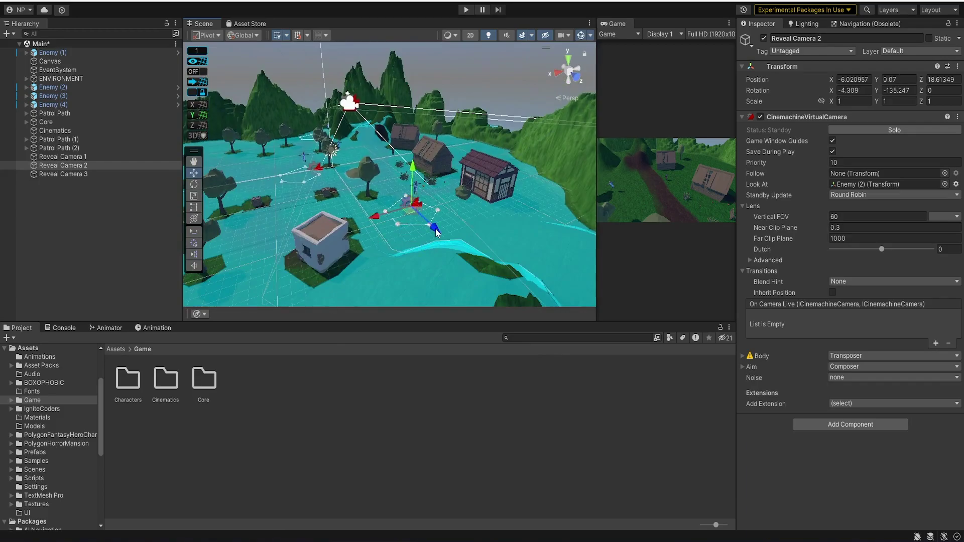
pyautogui.press('f')
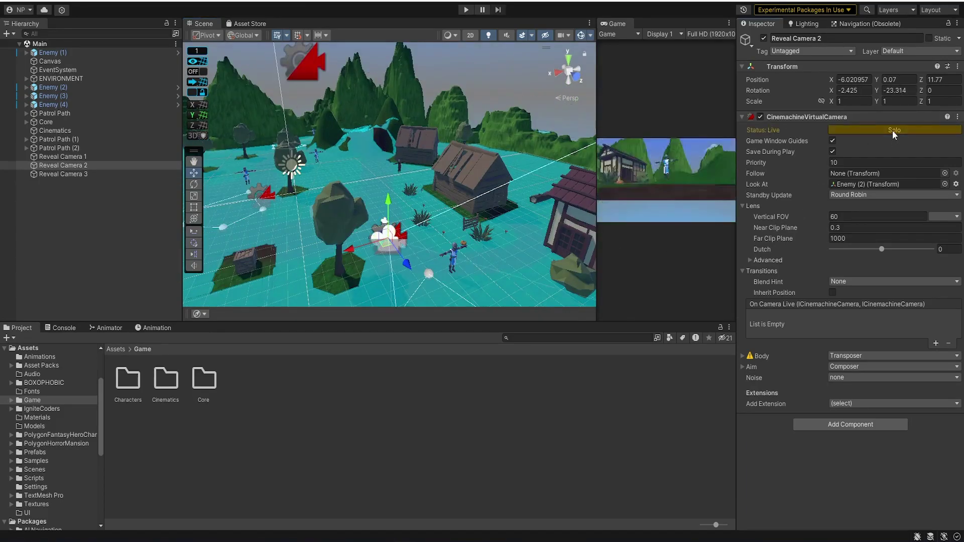
pyautogui.click(893, 131)
pyautogui.moveTo(390, 207); pyautogui.dragTo(390, 158)
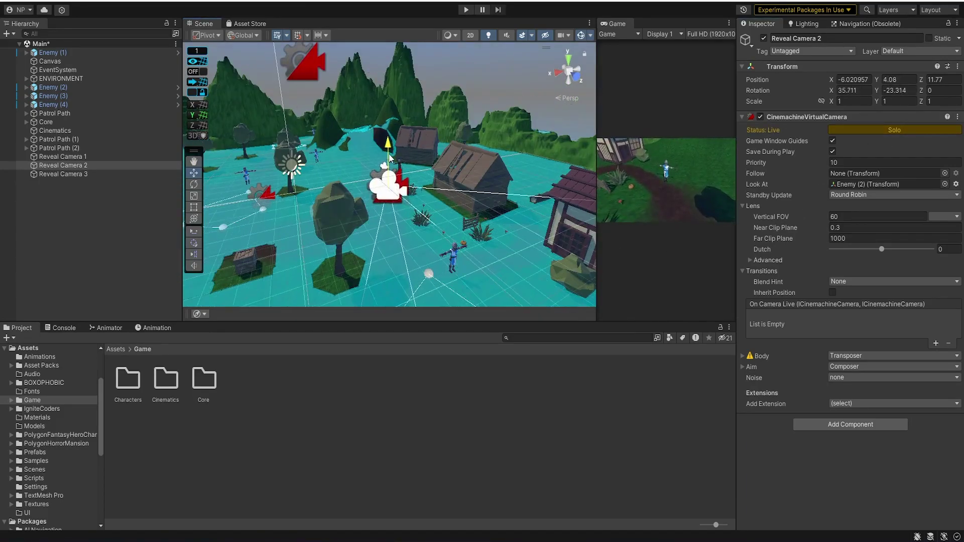
# Refine Reveal Camera 3 to -6.02, 0.63, -38.03 while previewing its shot.
pyautogui.click(63, 174)
pyautogui.press('f')
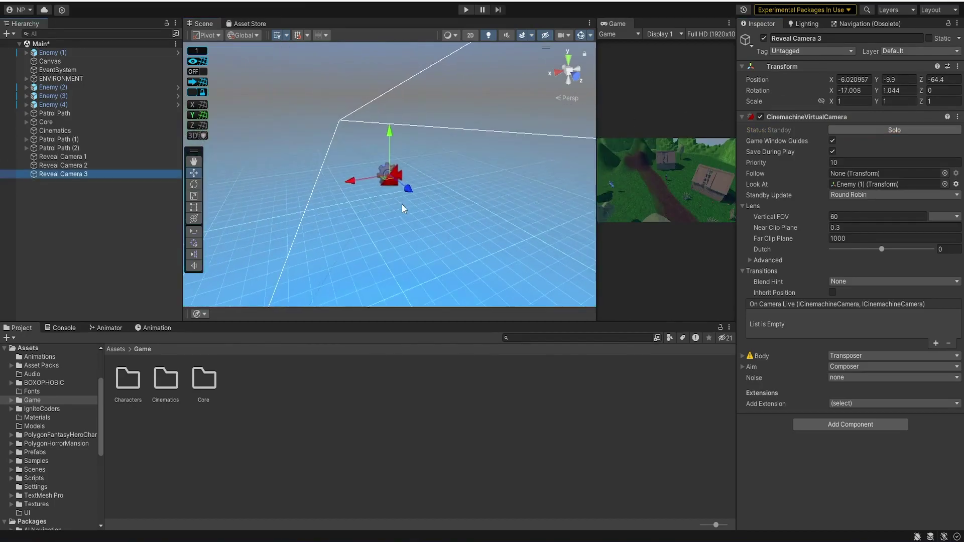
pyautogui.click(872, 129)
pyautogui.moveTo(390, 136); pyautogui.dragTo(388, 110)
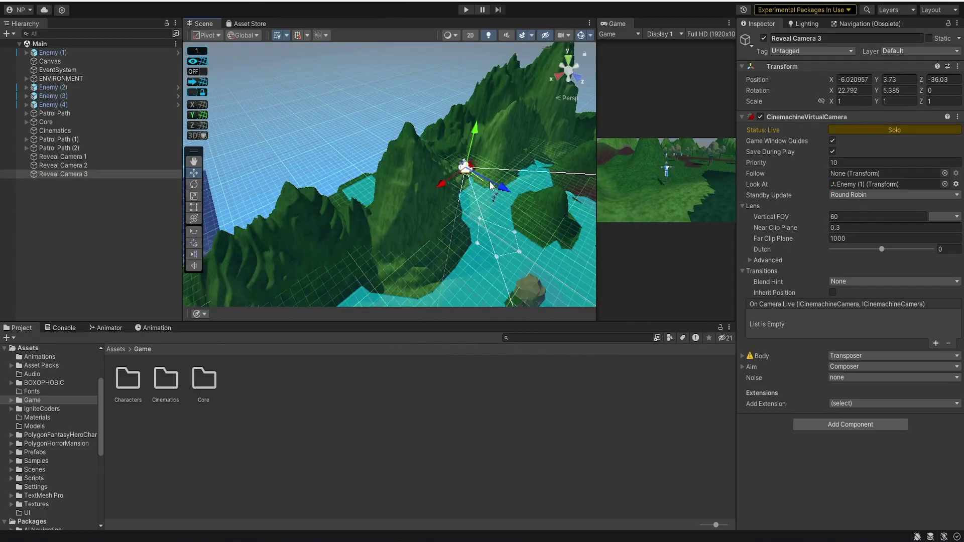
pyautogui.moveTo(473, 139); pyautogui.dragTo(476, 140)
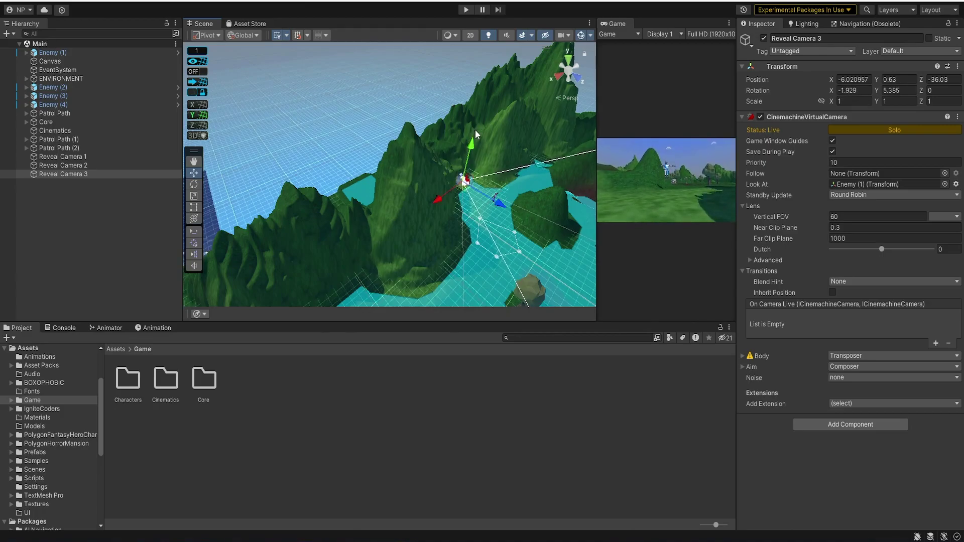
# Move the three reveal cameras under Cinematics and add a Paths child under Enemies.
pyautogui.keyDown('shift'); pyautogui.click(81, 156); pyautogui.keyUp('shift')
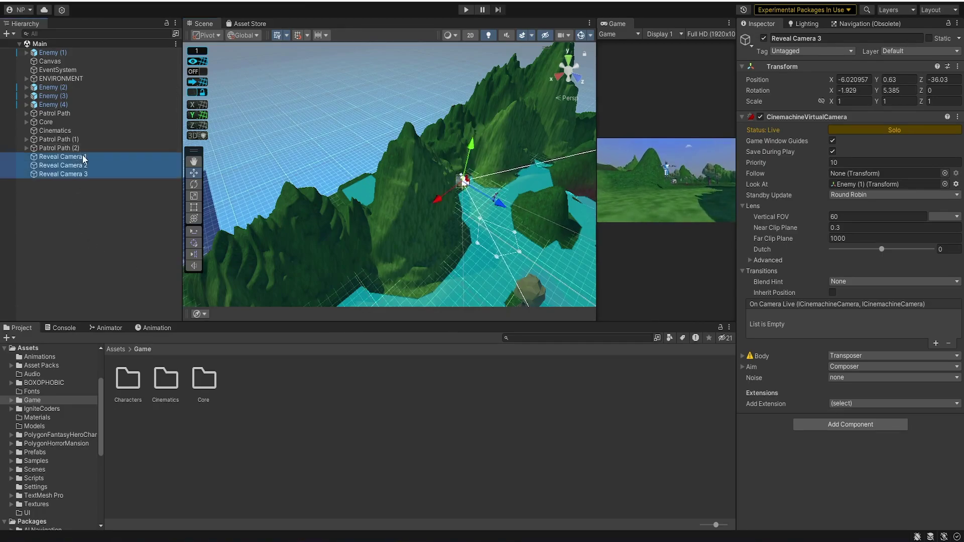
pyautogui.moveTo(81, 161); pyautogui.dragTo(54, 131)
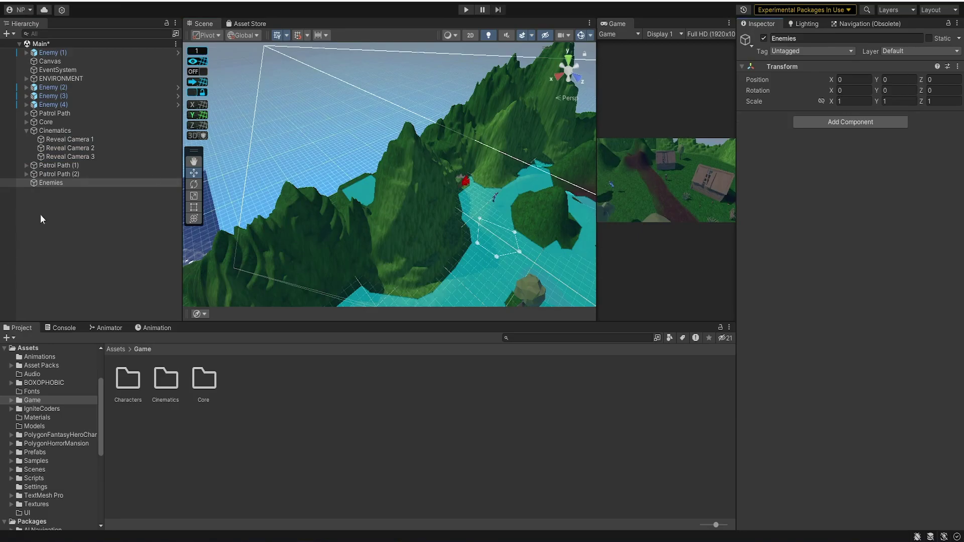
pyautogui.rightClick(52, 183)
pyautogui.click(91, 264)
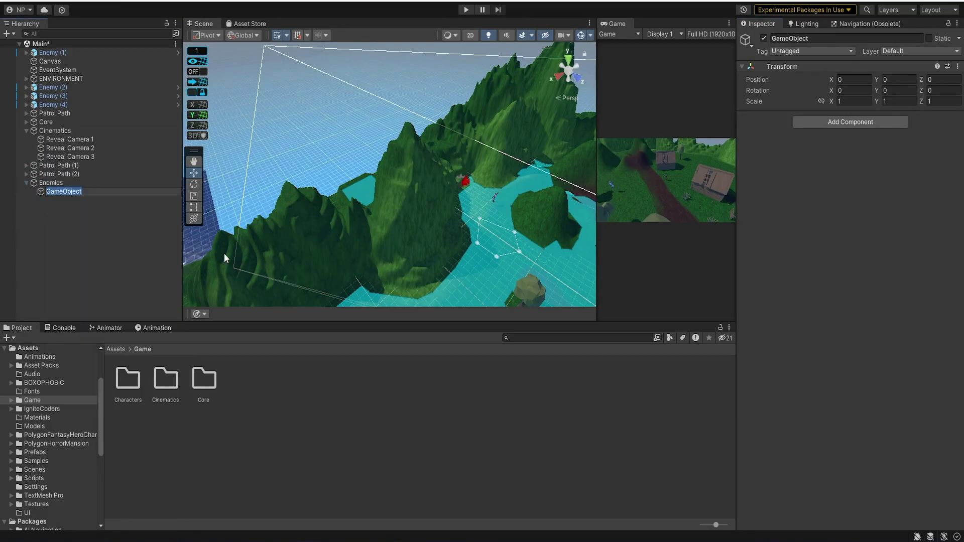
pyautogui.write('Paths')
pyautogui.keyDown('ctrl'); pyautogui.click(68, 96); pyautogui.keyUp('ctrl')
# Move the four enemies under Enemies and group the three patrol paths inside Paths.
pyautogui.moveTo(68, 95); pyautogui.dragTo(86, 180)
pyautogui.click(54, 78)
pyautogui.keyDown('ctrl'); pyautogui.click(59, 131); pyautogui.keyUp('ctrl')
pyautogui.keyDown('ctrl'); pyautogui.click(73, 140); pyautogui.keyUp('ctrl')
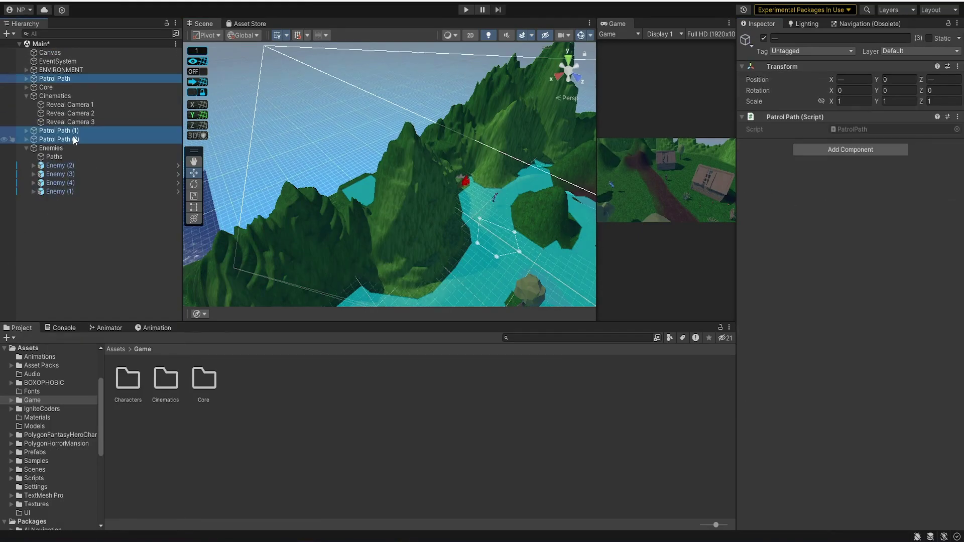
pyautogui.moveTo(74, 140); pyautogui.dragTo(84, 156)
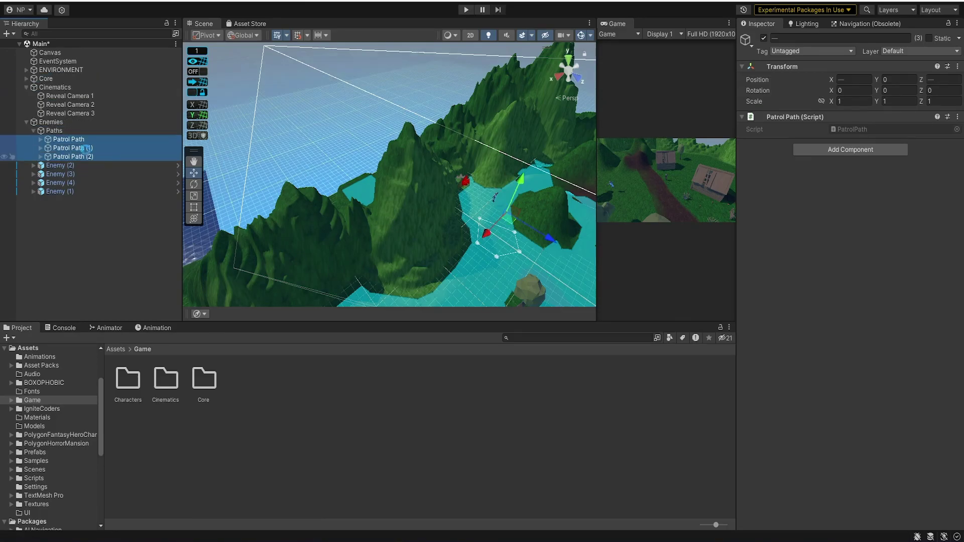
pyautogui.moveTo(37, 132); pyautogui.dragTo(51, 122)
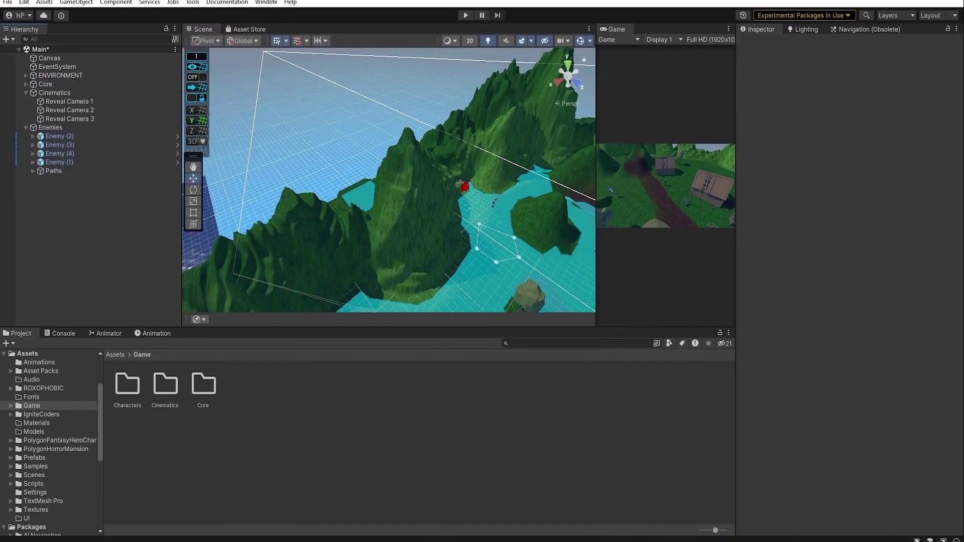
pyautogui.click(266, 2)
# Dock the Timeline window and add an empty Intro Sequence child under Cinematics.
pyautogui.click(417, 217)
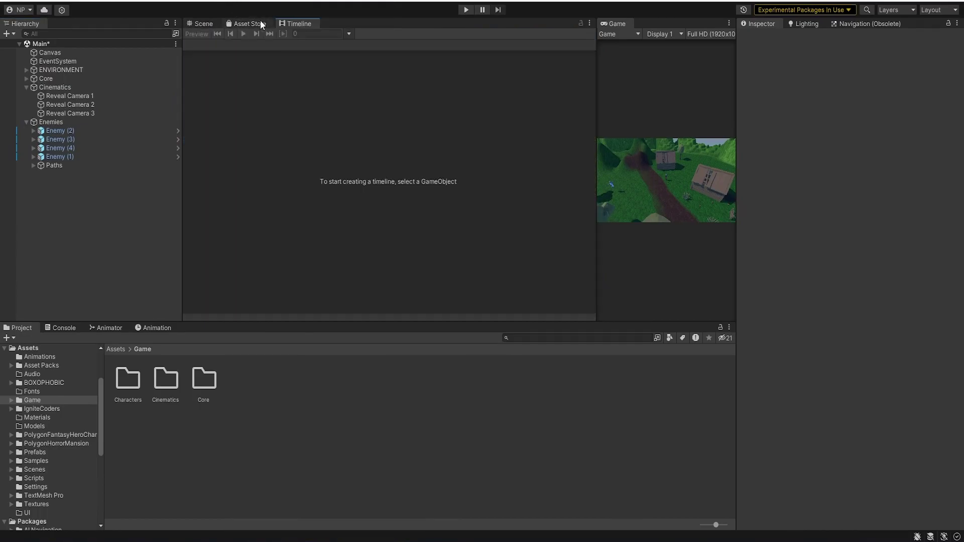
pyautogui.moveTo(288, 23); pyautogui.dragTo(227, 348)
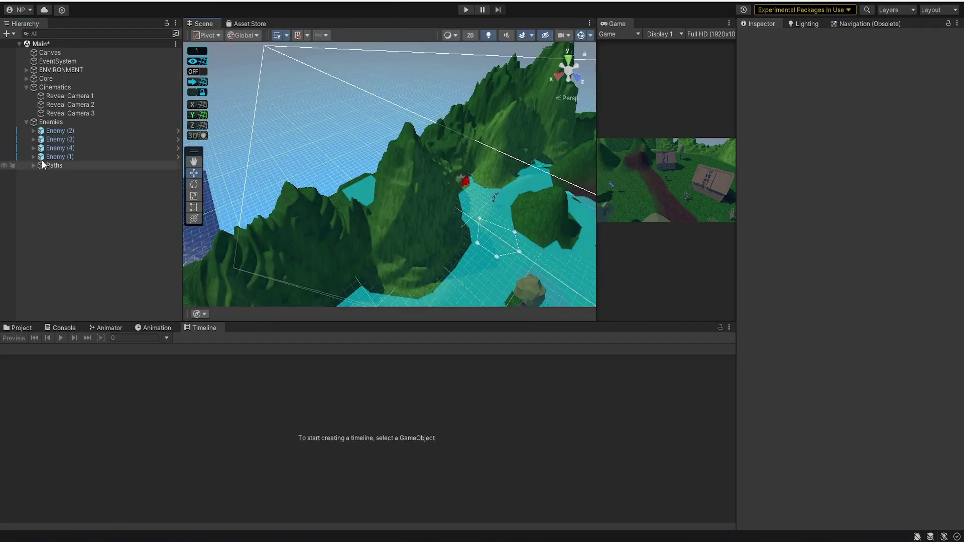
pyautogui.click(50, 87)
pyautogui.rightClick(50, 87)
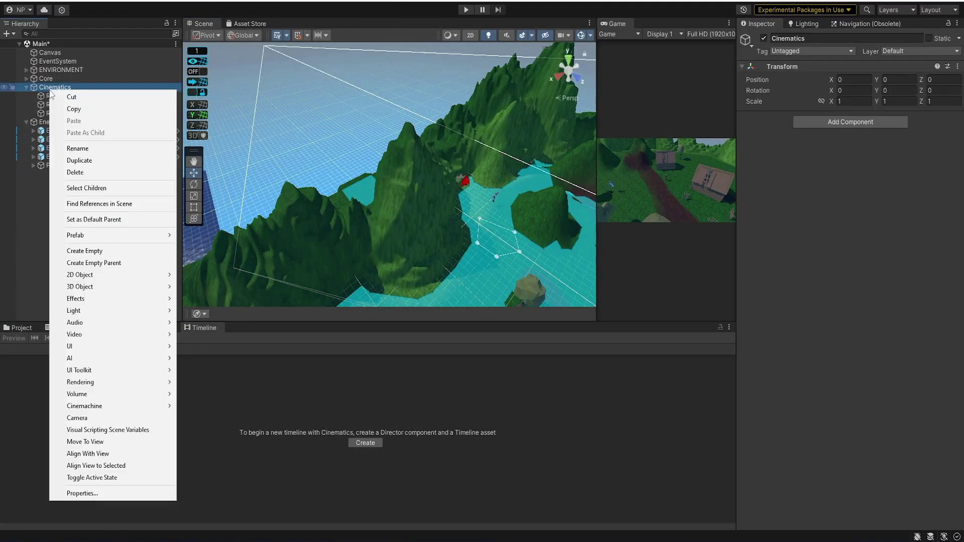
pyautogui.click(89, 251)
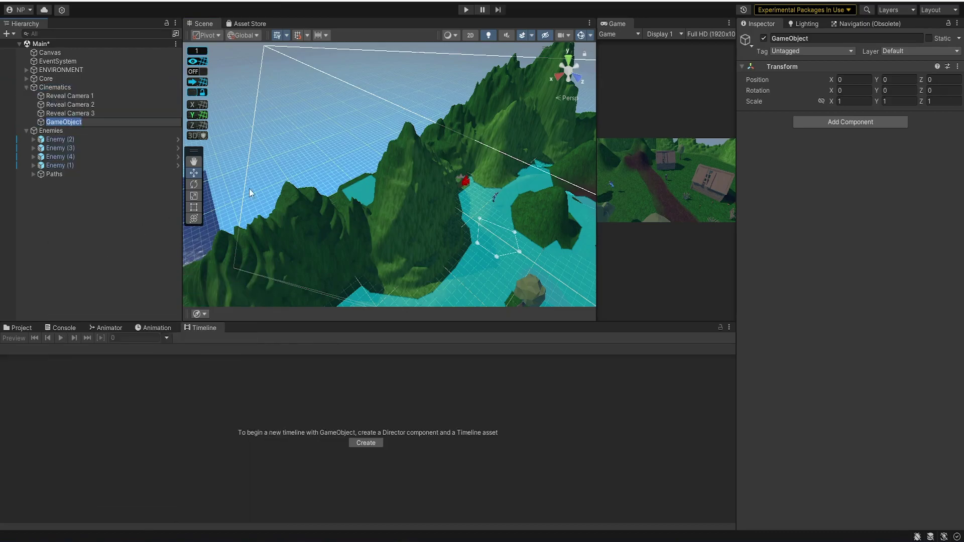
# Create an IntroSequenceTimeline timeline asset and director, saved in Assets/Game/Cinematics.
pyautogui.click(363, 444)
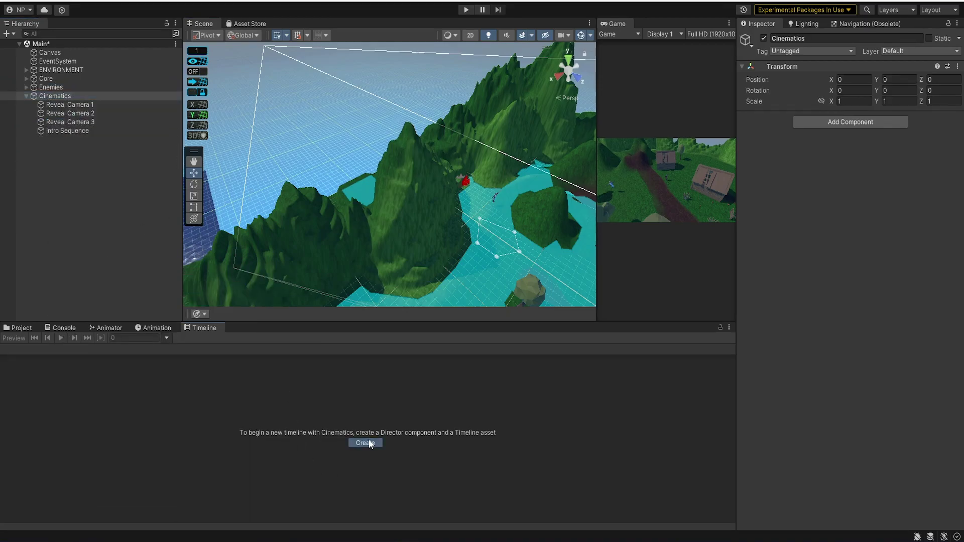
pyautogui.doubleClick(118, 78)
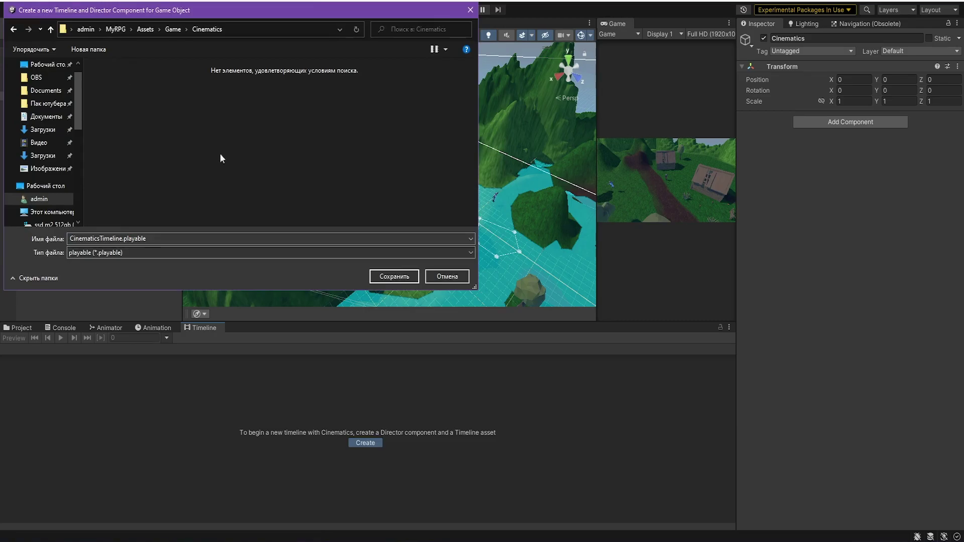
pyautogui.write('IntroSequenceTimeline')
pyautogui.click(395, 276)
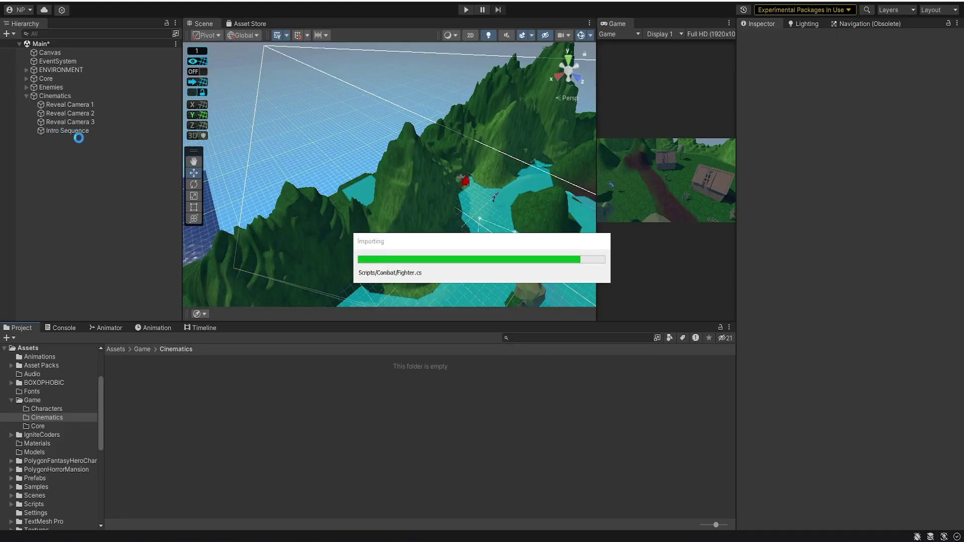
# View Intro Sequence's timeline, zoom the ruler in and out, and return to the start.
pyautogui.click(89, 130)
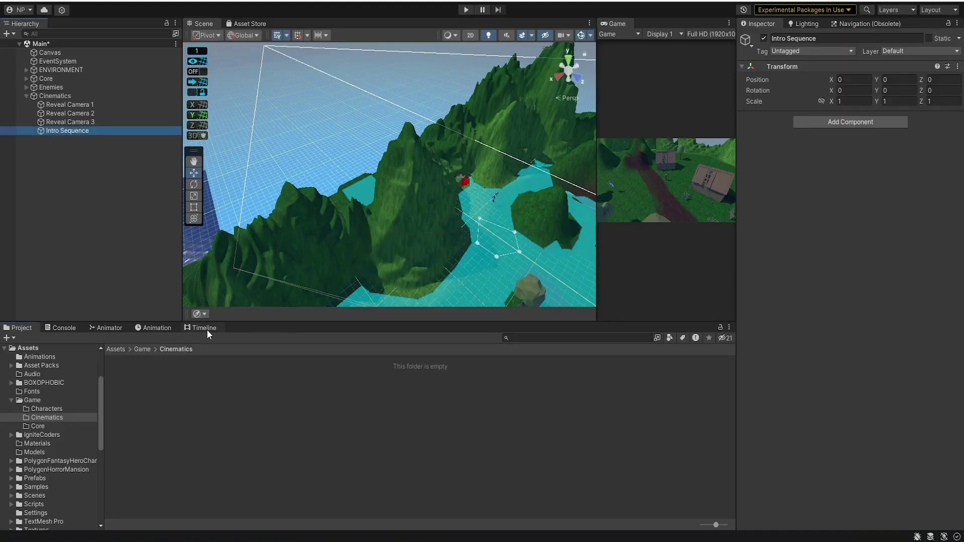
pyautogui.click(204, 328)
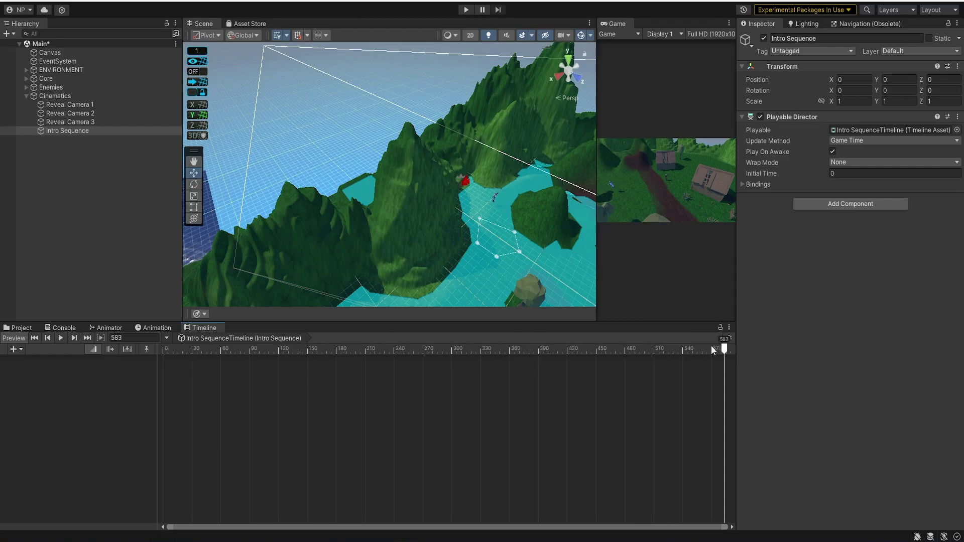
pyautogui.scroll(-3, 482, 424)
pyautogui.scroll(-3, 470, 424)
pyautogui.scroll(-3, 470, 424)
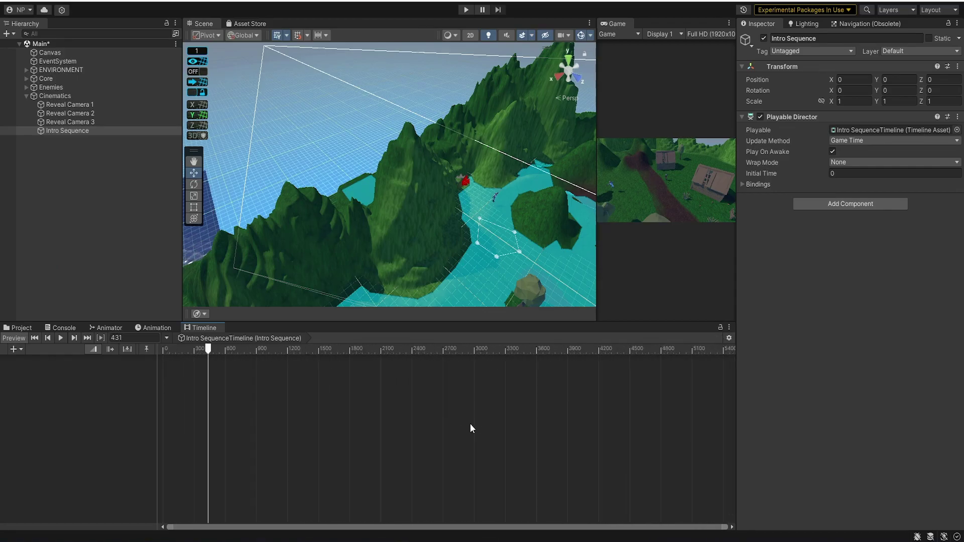
pyautogui.scroll(-3, 469, 427)
pyautogui.scroll(-5, 467, 423)
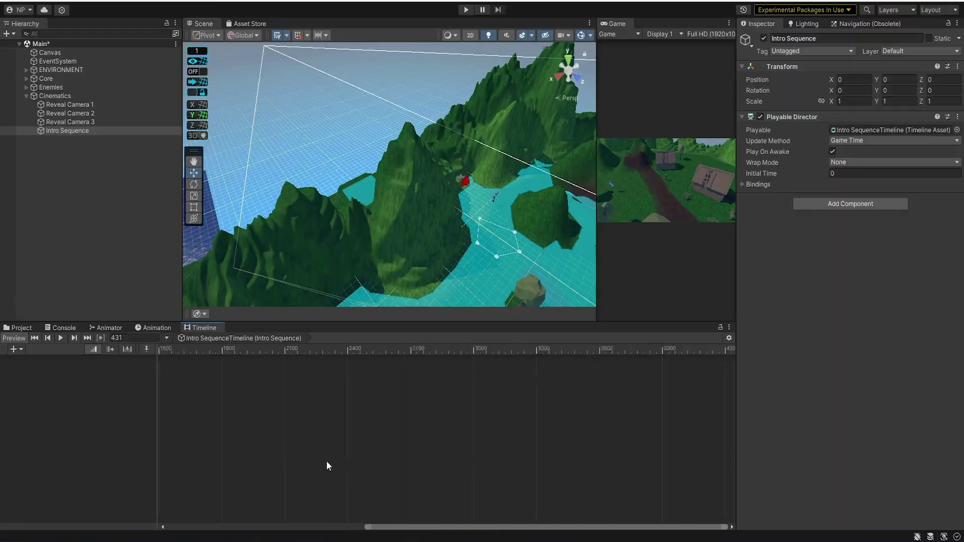
pyautogui.scroll(10, 326, 463)
pyautogui.scroll(2, 437, 495)
pyautogui.scroll(2, 396, 470)
pyautogui.scroll(2, 397, 470)
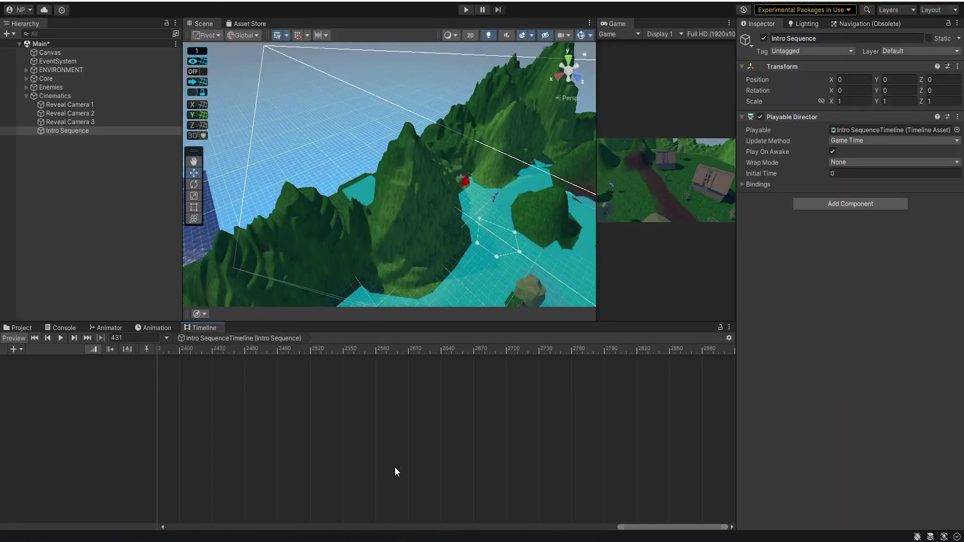
pyautogui.scroll(2, 396, 470)
pyautogui.click(632, 526)
# Browse the track types without adding one and reselect Intro Sequence.
pyautogui.click(13, 349)
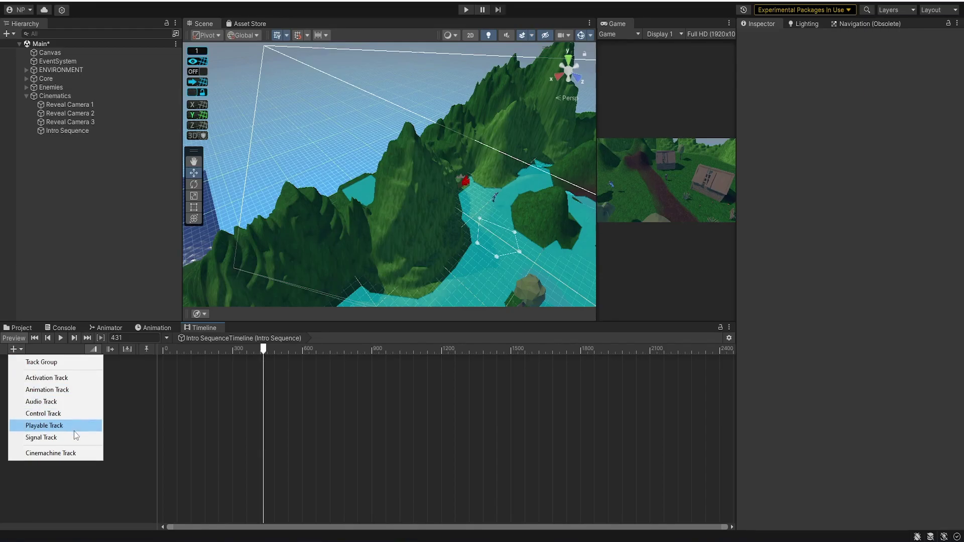
pyautogui.click(131, 416)
pyautogui.click(68, 130)
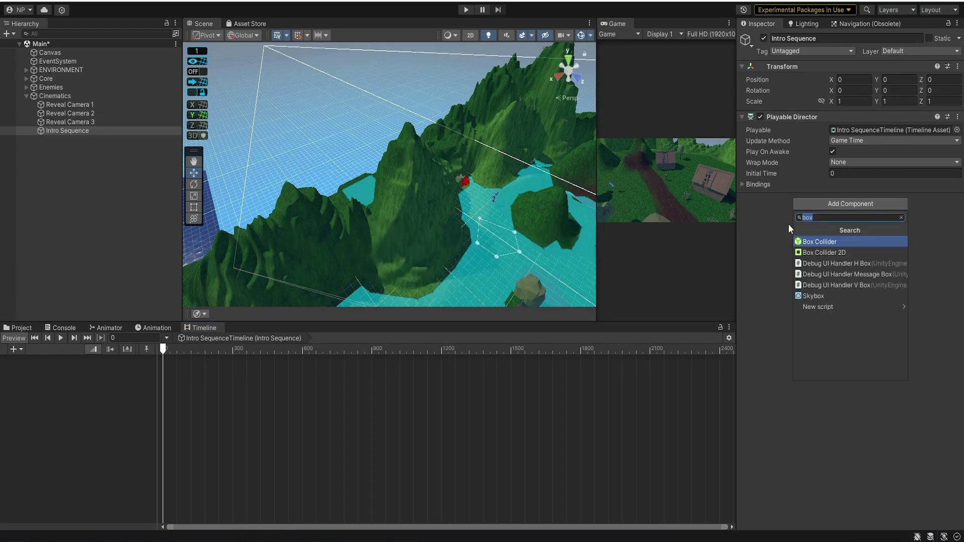
# Add an Animator component to Intro Sequence and give it an Animator track in the timeline.
pyautogui.write('an')
pyautogui.press('Down')
pyautogui.press('Return')
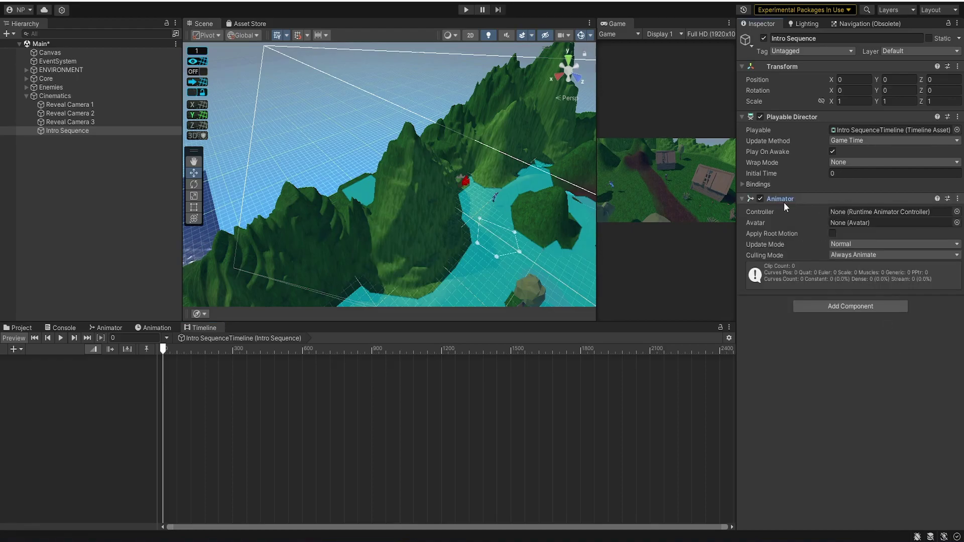
pyautogui.moveTo(71, 386); pyautogui.dragTo(72, 386)
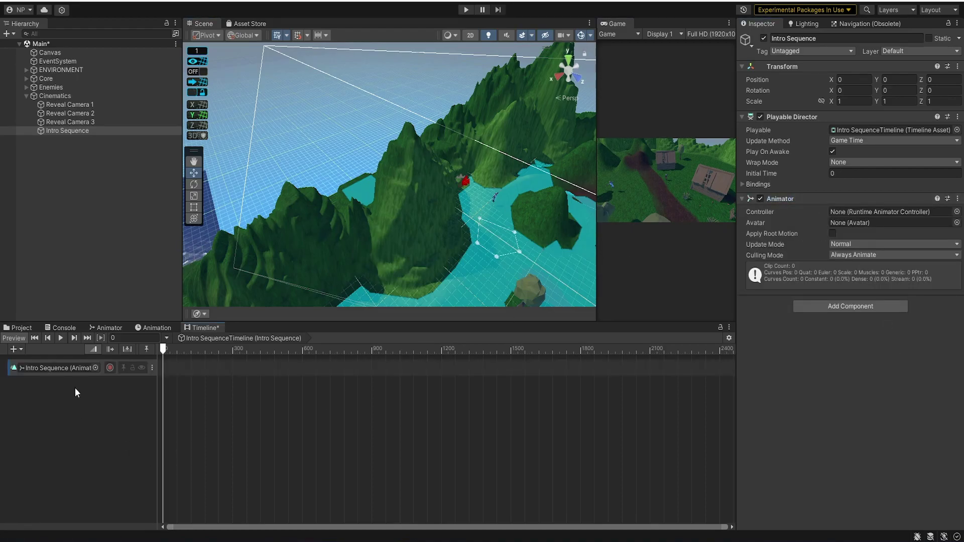
pyautogui.moveTo(190, 347)
pyautogui.mouseDown()
pyautogui.moveTo(213, 347)
pyautogui.moveTo(187, 347)
pyautogui.mouseUp()
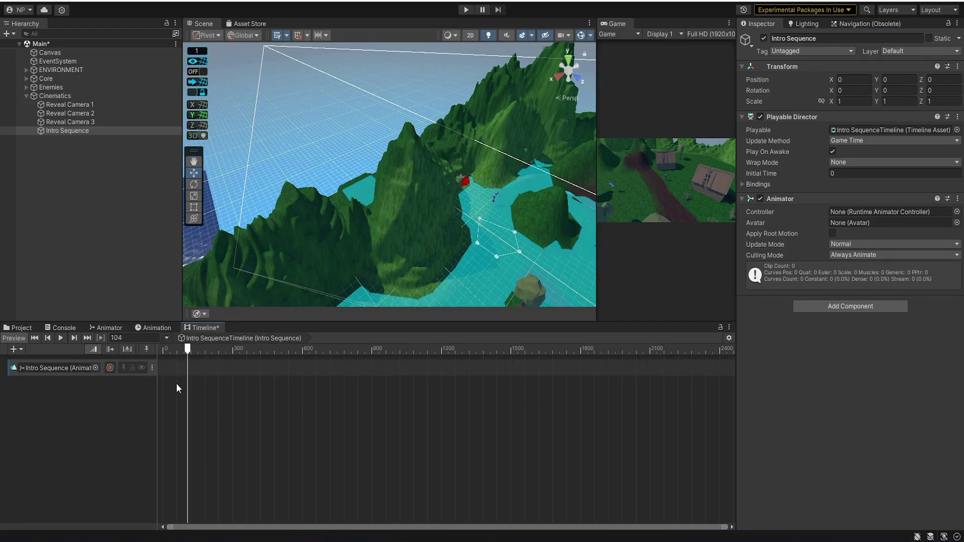
# Add a Reveal Camera 1 shot on a new Cinemachine track bound to the Camera.
pyautogui.click(81, 104)
pyautogui.moveTo(80, 104); pyautogui.dragTo(256, 407)
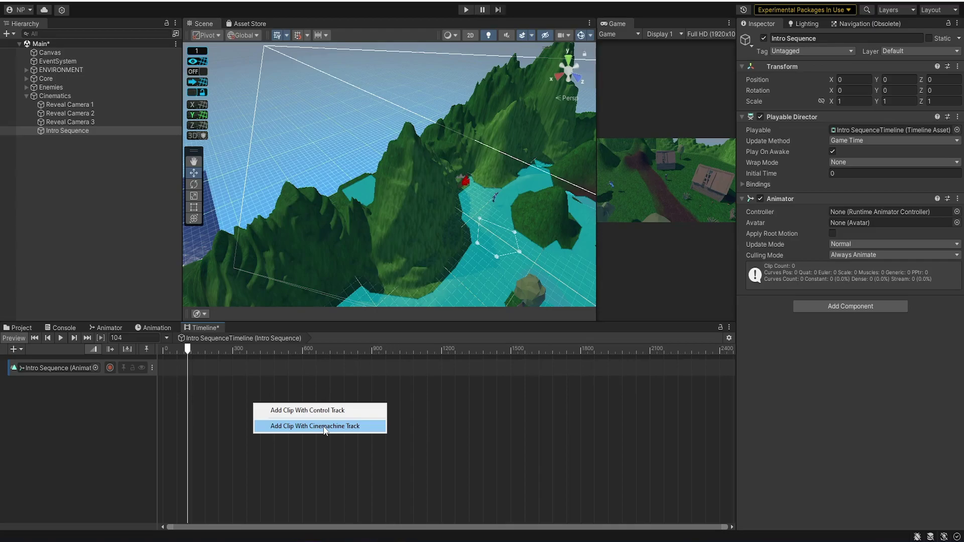
pyautogui.click(325, 428)
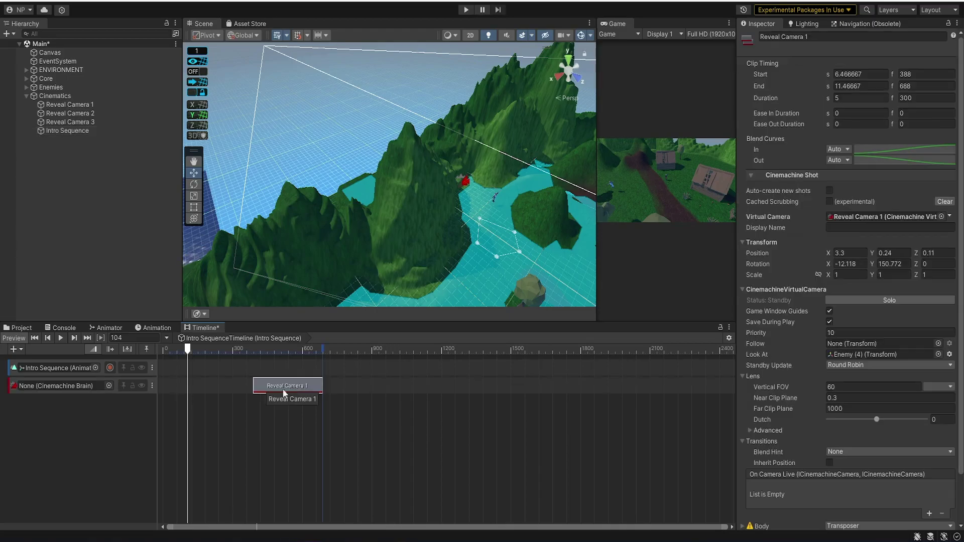
pyautogui.click(109, 386)
pyautogui.doubleClick(160, 363)
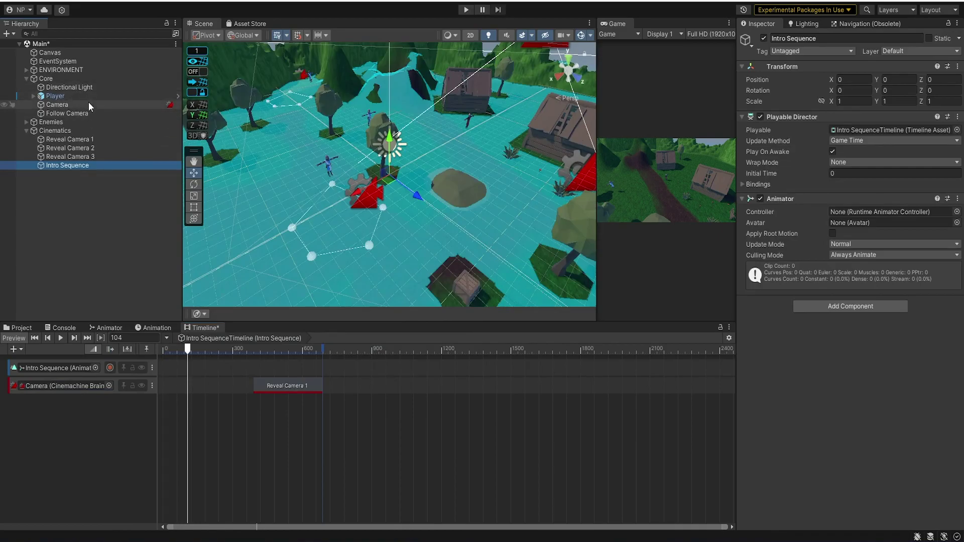
# Select Follow Camera and set its Body Camera Distance from 18.66 to 12.2.
pyautogui.click(89, 104)
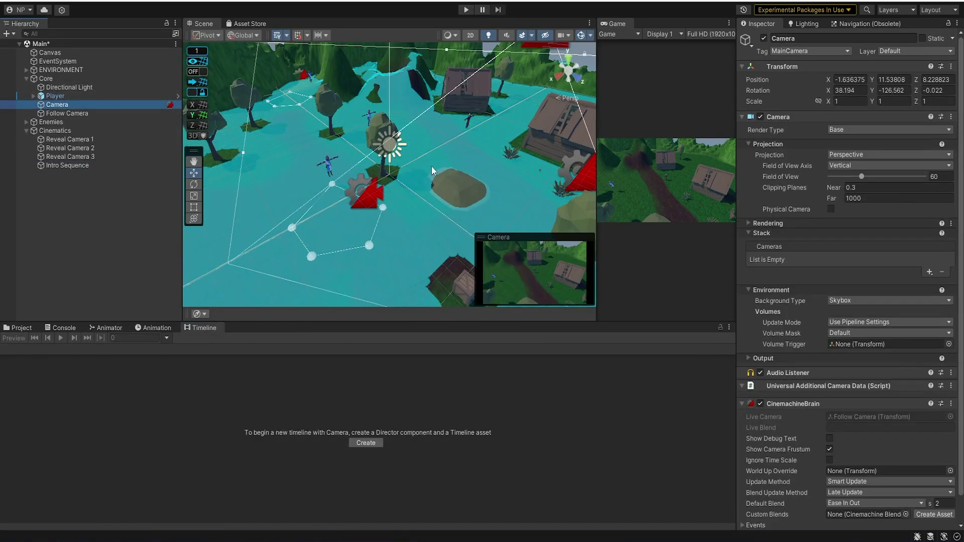
pyautogui.moveTo(414, 131)
pyautogui.mouseDown(button='right')
pyautogui.moveTo(289, 133)
pyautogui.moveTo(301, 148)
pyautogui.mouseUp(button='right')
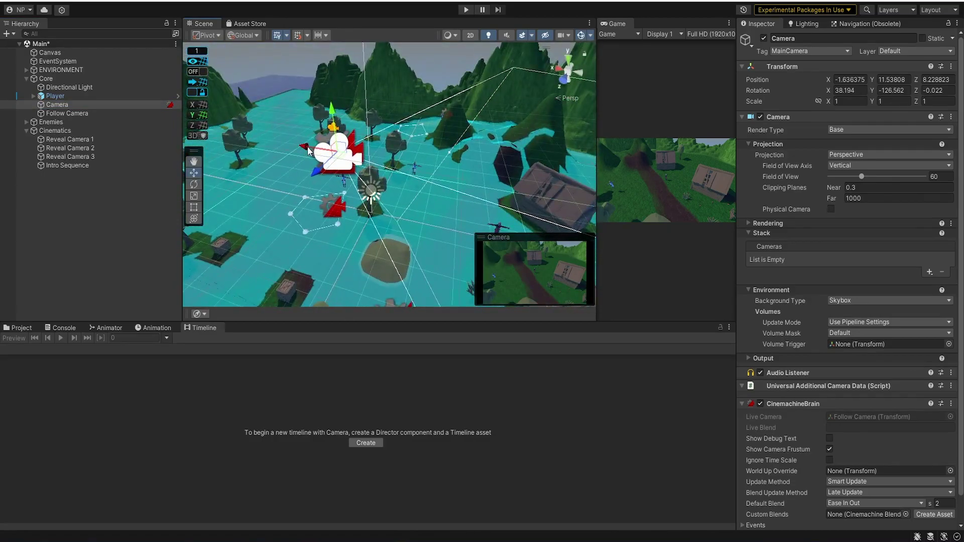
pyautogui.click(305, 147)
pyautogui.scroll(-5, 803, 362)
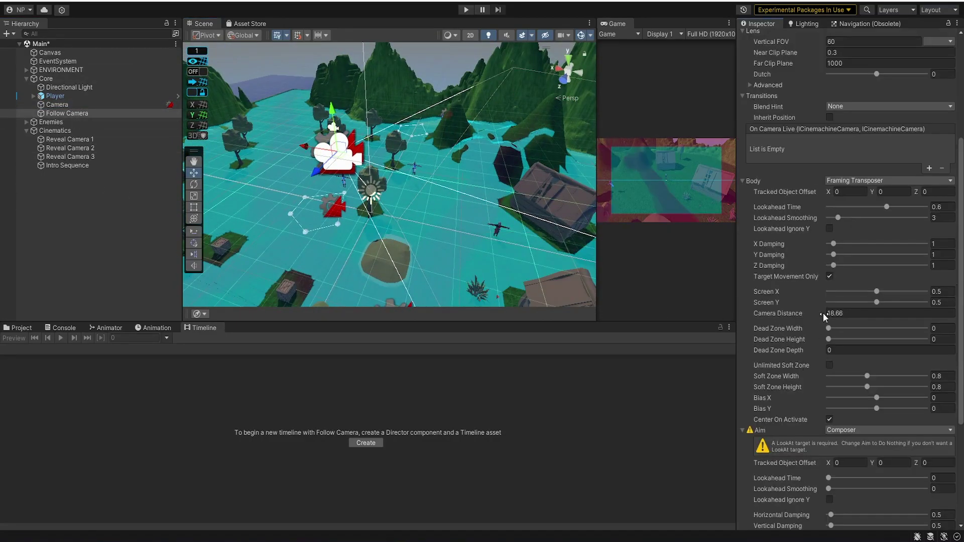
pyautogui.moveTo(824, 312); pyautogui.dragTo(684, 306)
pyautogui.hotkey('ctrl', 's')
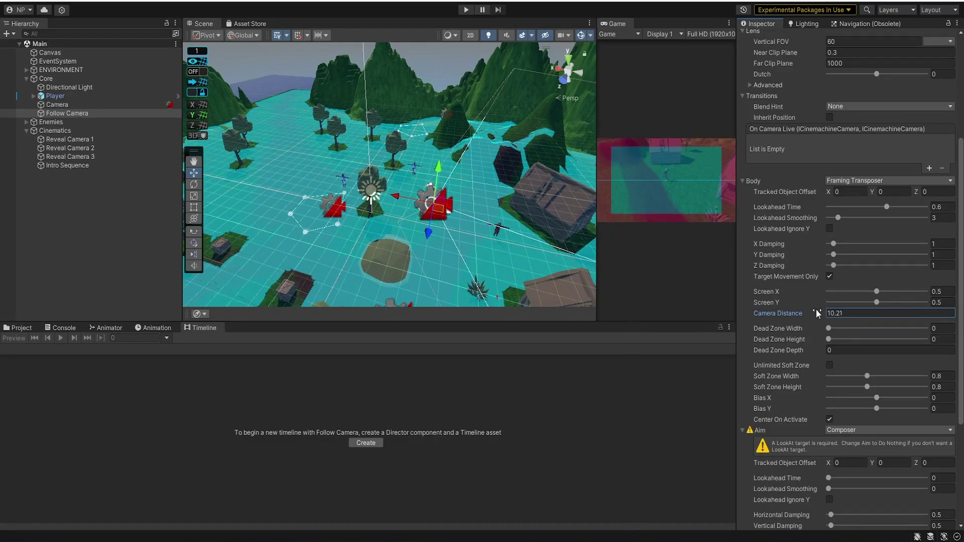
pyautogui.moveTo(816, 309); pyautogui.dragTo(824, 312)
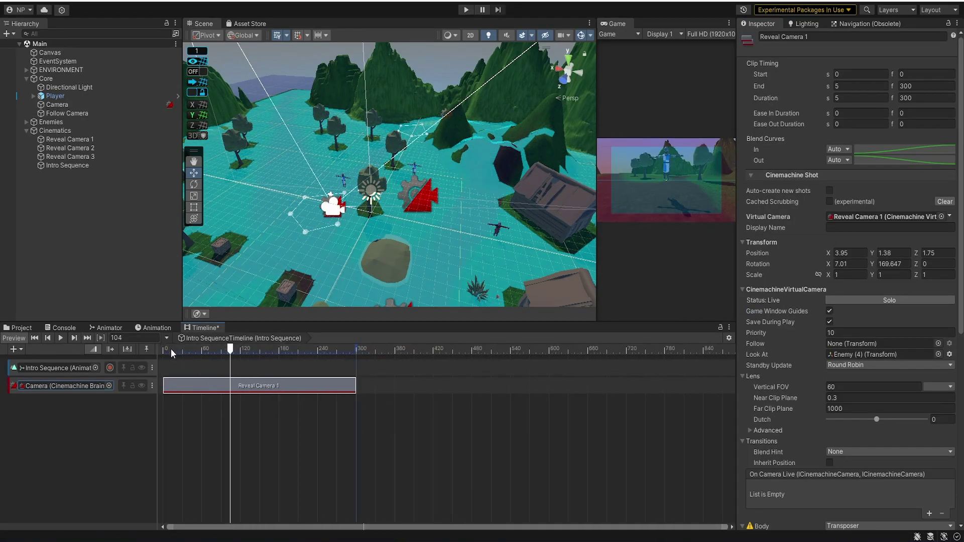
# Trim Reveal Camera 1 to 120 frames, add Reveal Camera 2 and 3 shots at 120–240 and 240–360, and save.
pyautogui.moveTo(171, 349); pyautogui.dragTo(162, 348)
pyautogui.scroll(-2, 176, 345)
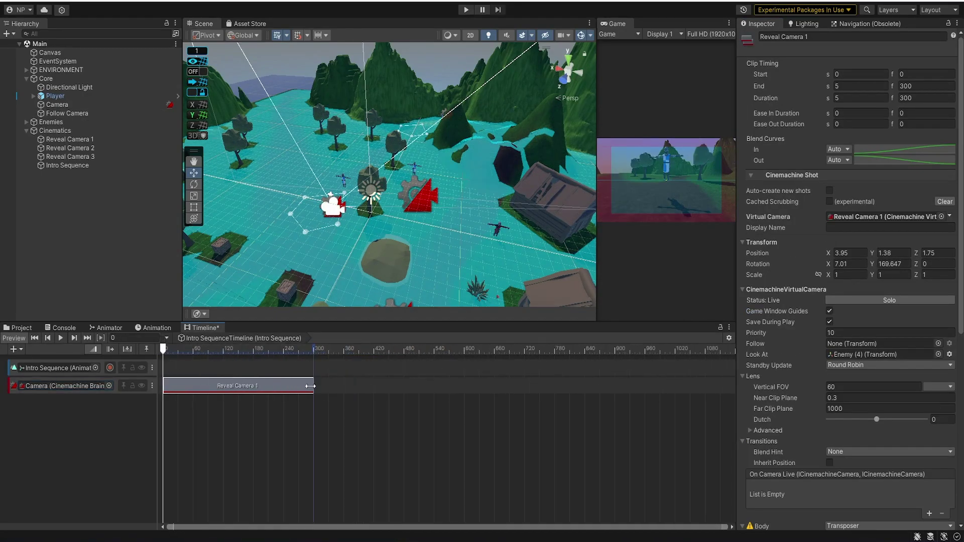
pyautogui.moveTo(310, 386); pyautogui.dragTo(224, 371)
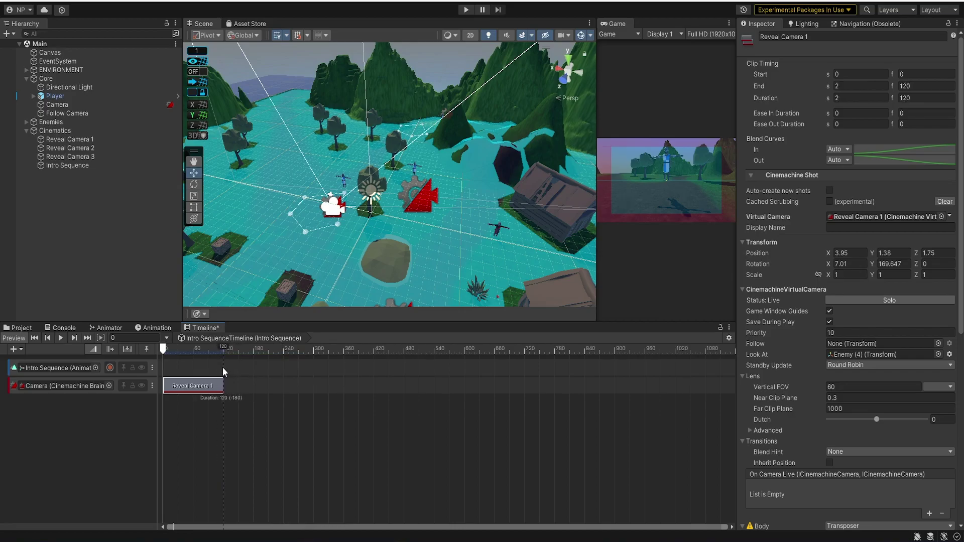
pyautogui.click(75, 151)
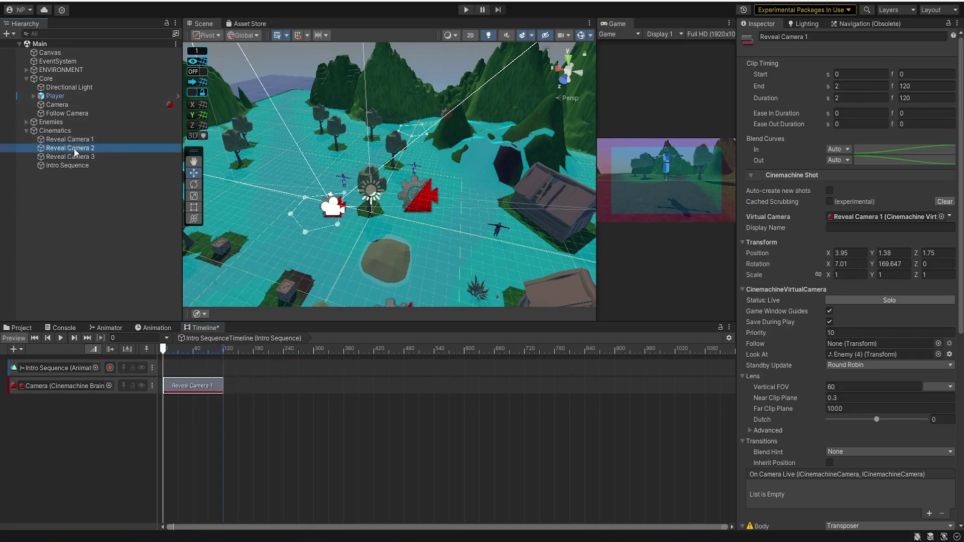
pyautogui.moveTo(74, 150); pyautogui.dragTo(251, 386)
pyautogui.moveTo(384, 385); pyautogui.dragTo(283, 380)
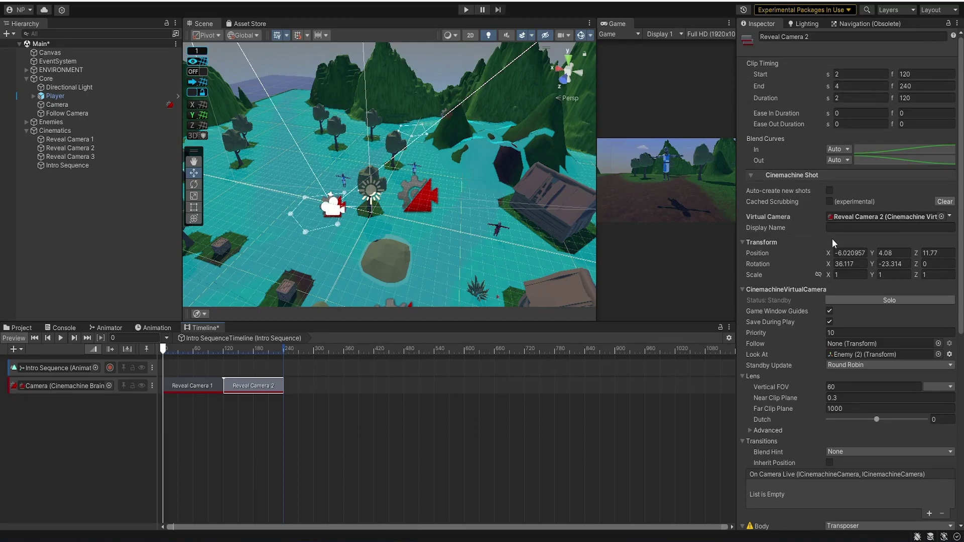
pyautogui.moveTo(68, 157)
pyautogui.mouseDown()
pyautogui.moveTo(264, 405)
pyautogui.moveTo(261, 380)
pyautogui.moveTo(277, 391)
pyautogui.mouseUp()
pyautogui.moveTo(267, 364); pyautogui.dragTo(374, 364, button='middle')
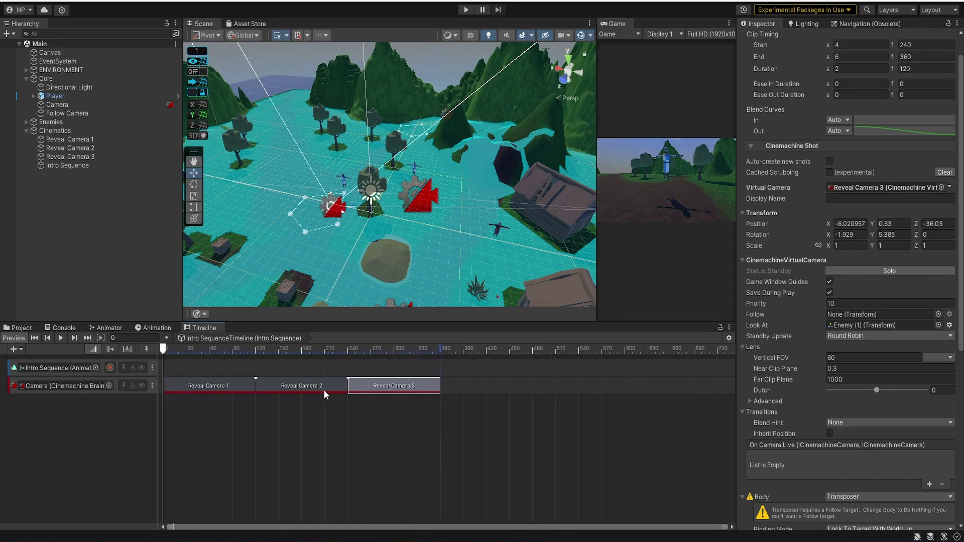
pyautogui.click(327, 413)
pyautogui.hotkey('ctrl', 's')
# Overlap the Reveal Camera 2 and 3 clips into blends and play the preview.
pyautogui.click(309, 384)
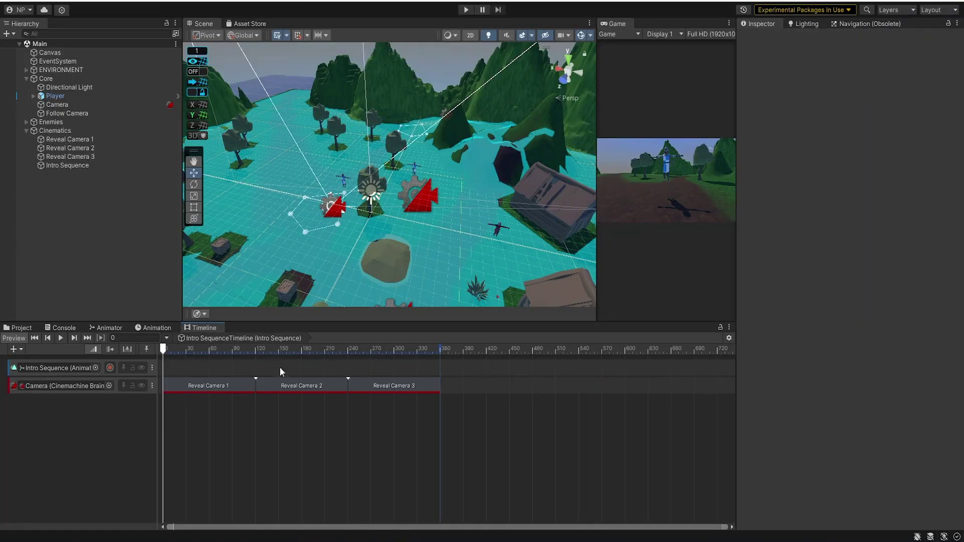
pyautogui.moveTo(193, 350); pyautogui.dragTo(367, 353)
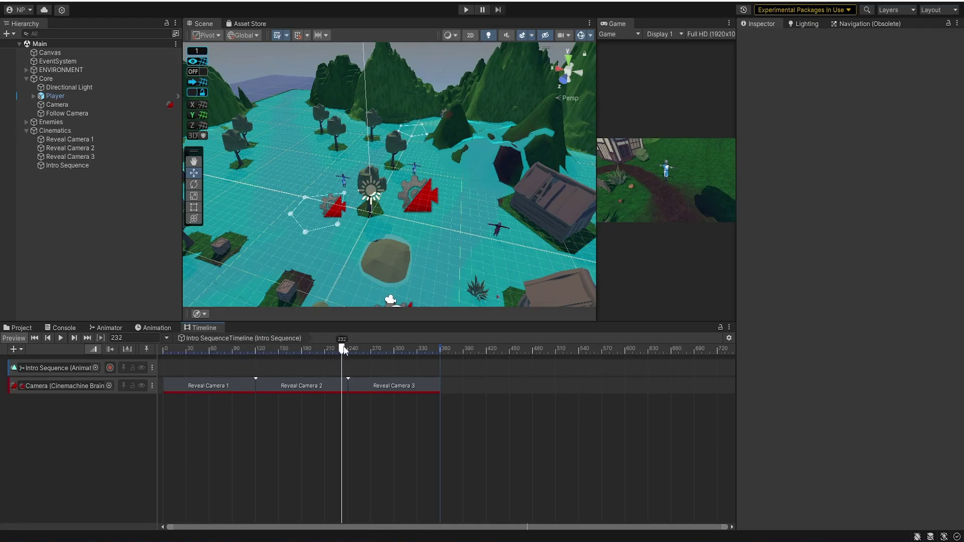
pyautogui.moveTo(368, 352); pyautogui.dragTo(228, 350)
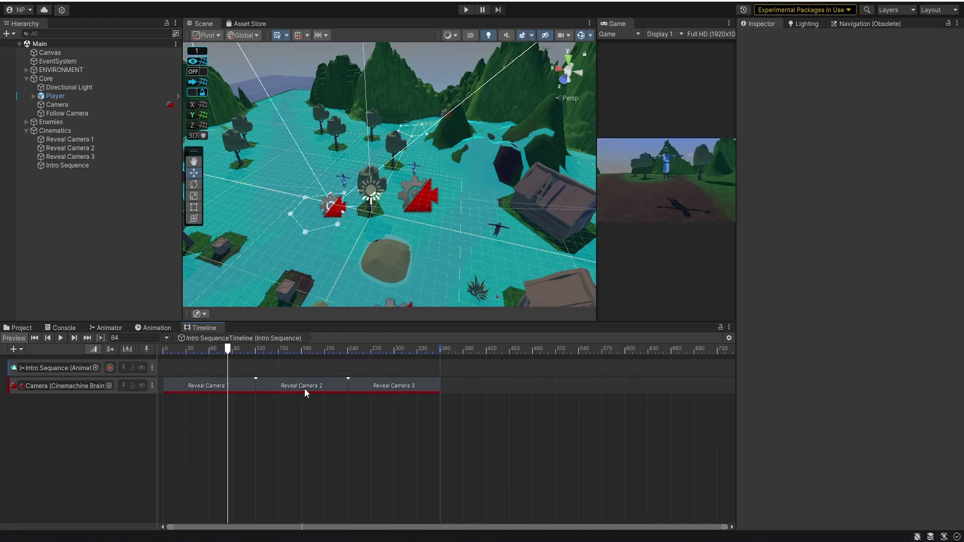
pyautogui.moveTo(305, 388); pyautogui.dragTo(292, 388)
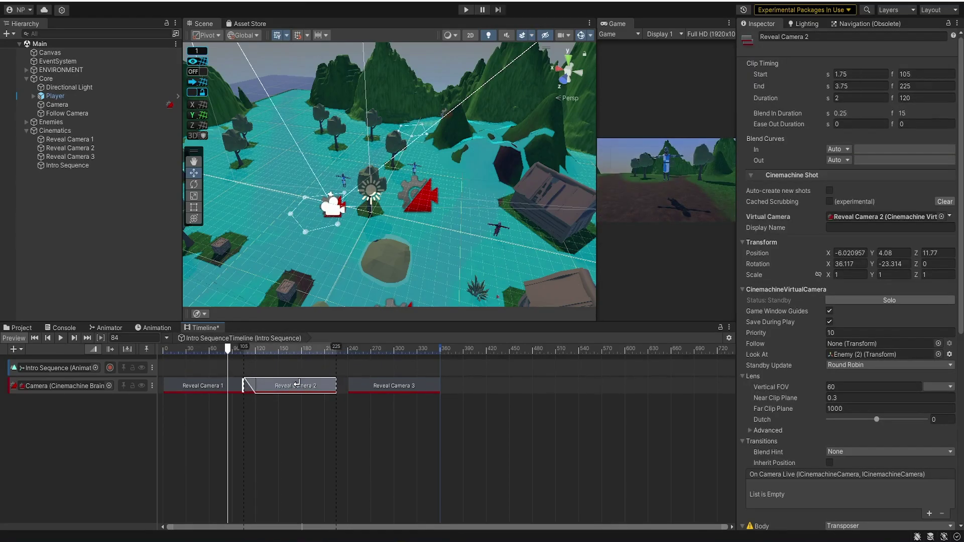
pyautogui.moveTo(388, 389); pyautogui.dragTo(372, 384)
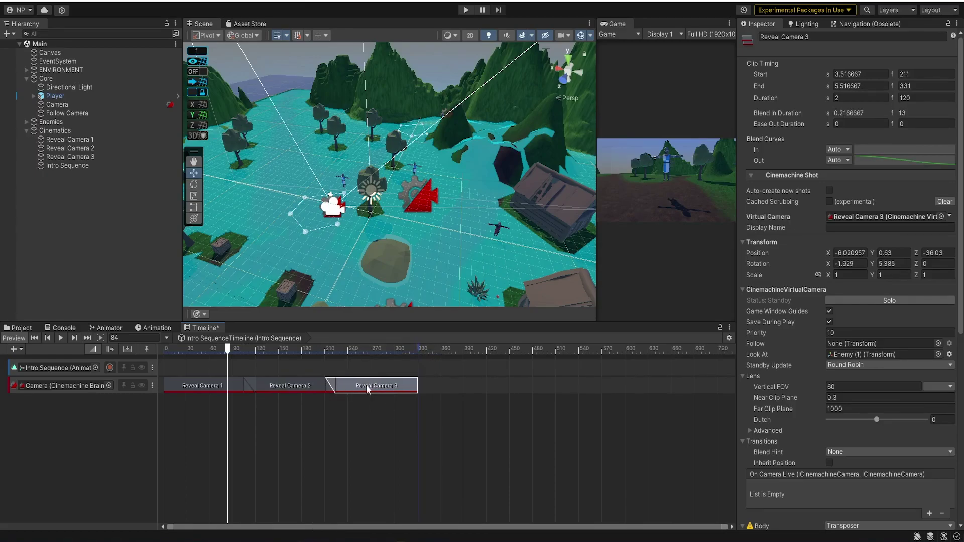
pyautogui.press('space')
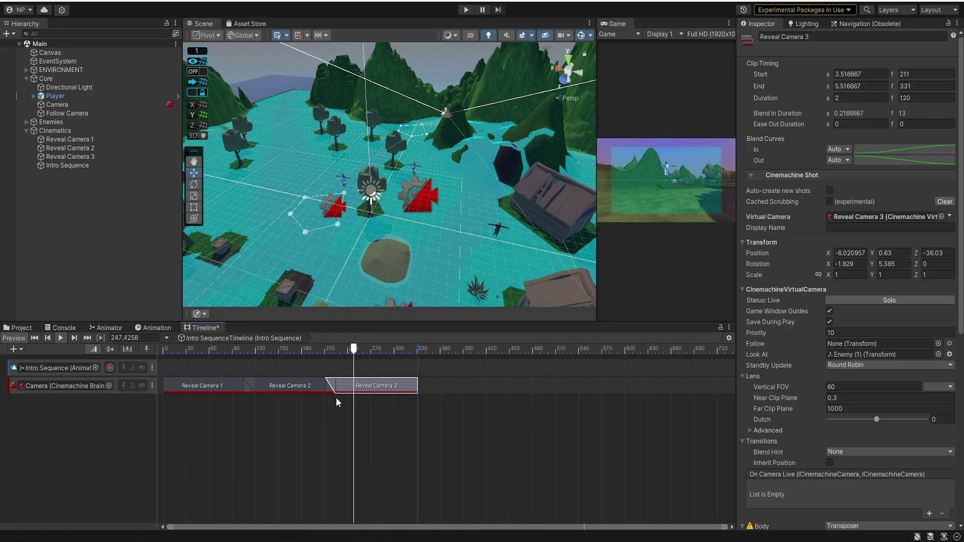
pyautogui.click(279, 372)
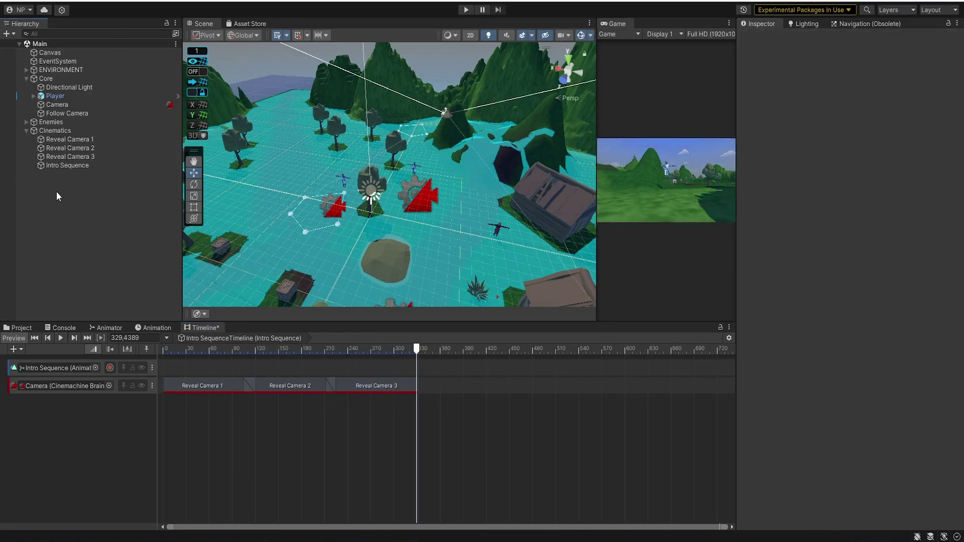
# Create a Cinemachine Dolly Camera with Track and expand the track's Appearance settings.
pyautogui.rightClick(56, 192)
pyautogui.moveTo(129, 482)
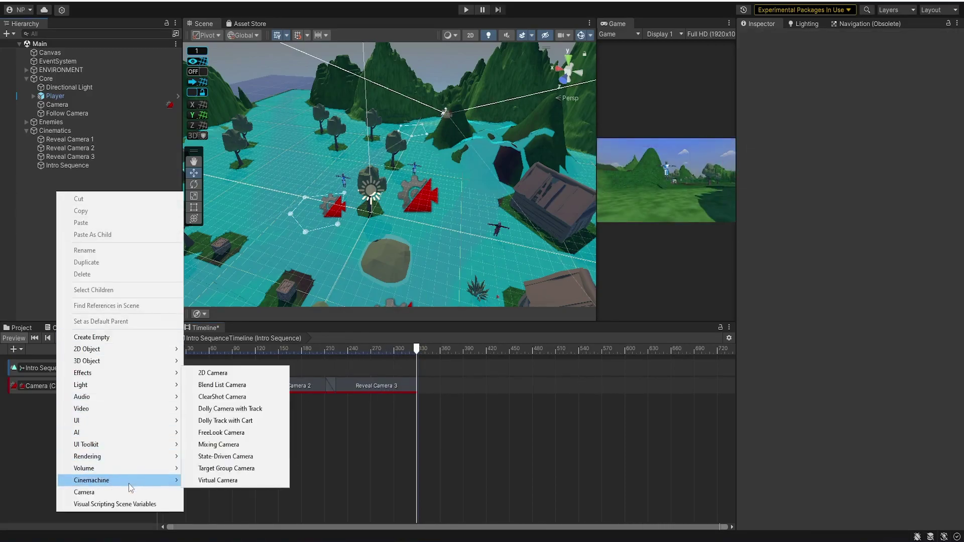
pyautogui.click(230, 409)
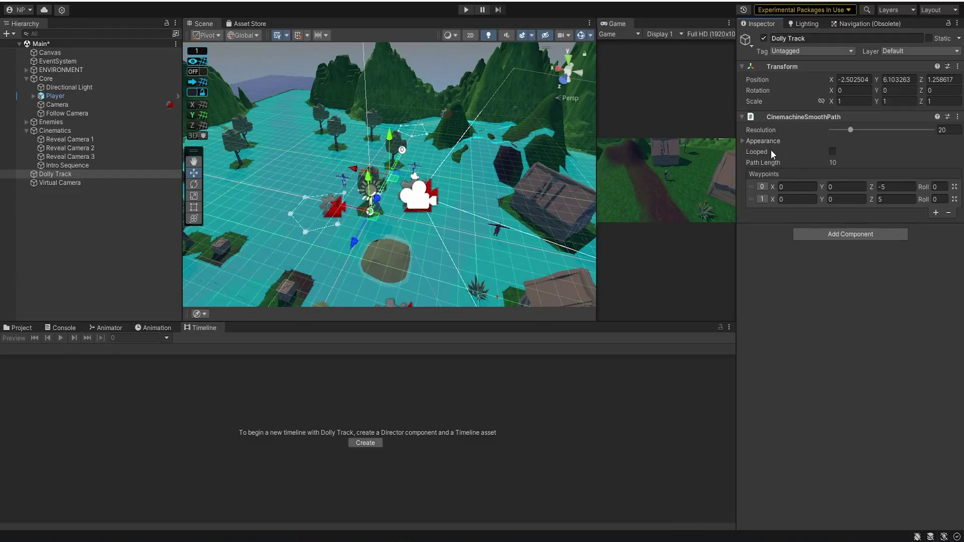
pyautogui.click(763, 141)
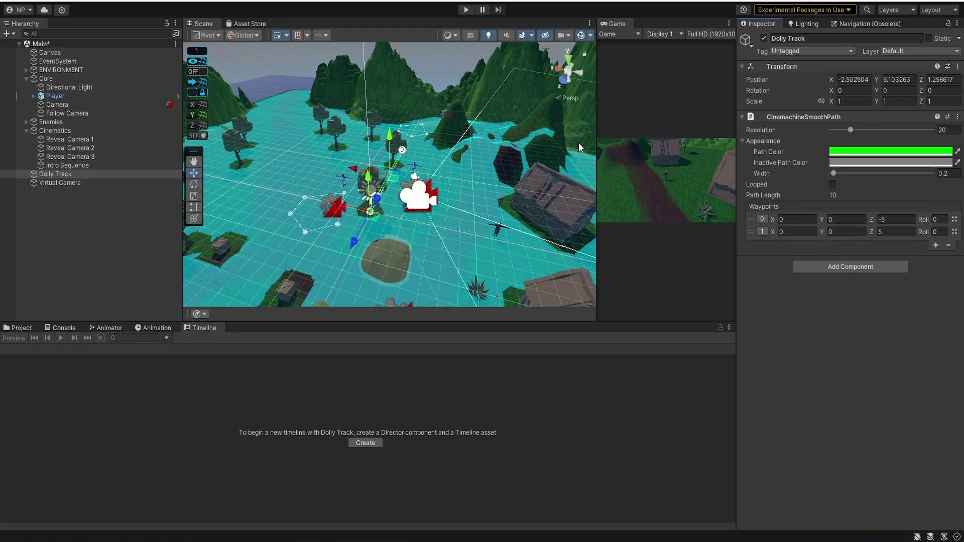
# Raise waypoint 1, add a third waypoint, and lower it so the path curves.
pyautogui.scroll(5, 467, 211)
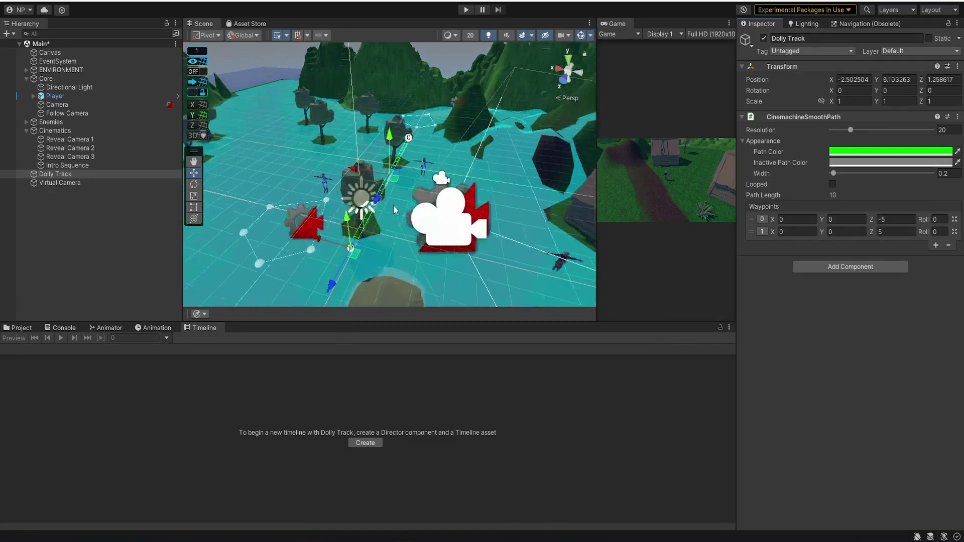
pyautogui.moveTo(385, 215)
pyautogui.keyDown('alt'); pyautogui.mouseDown()
pyautogui.moveTo(392, 209)
pyautogui.moveTo(296, 229)
pyautogui.mouseUp(); pyautogui.keyUp('alt')
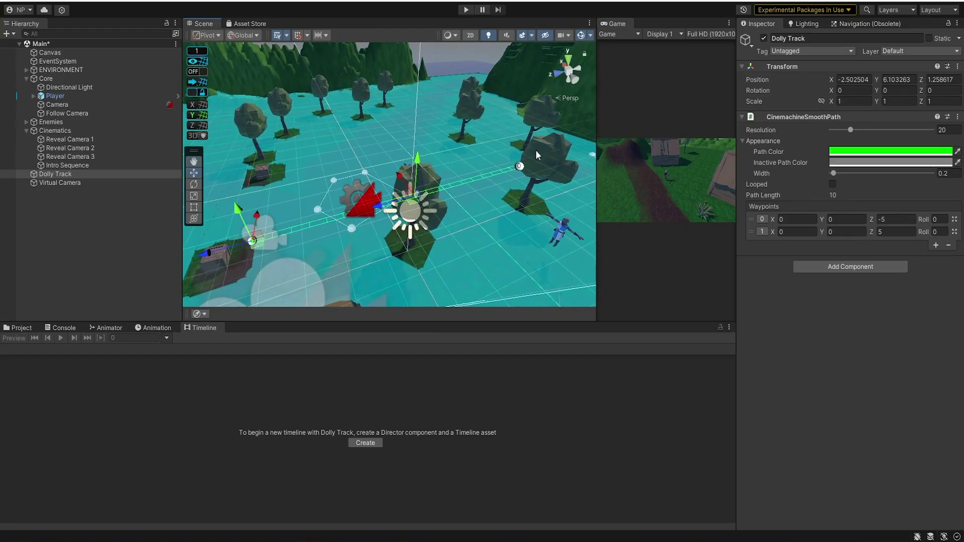
pyautogui.moveTo(223, 254); pyautogui.dragTo(302, 229)
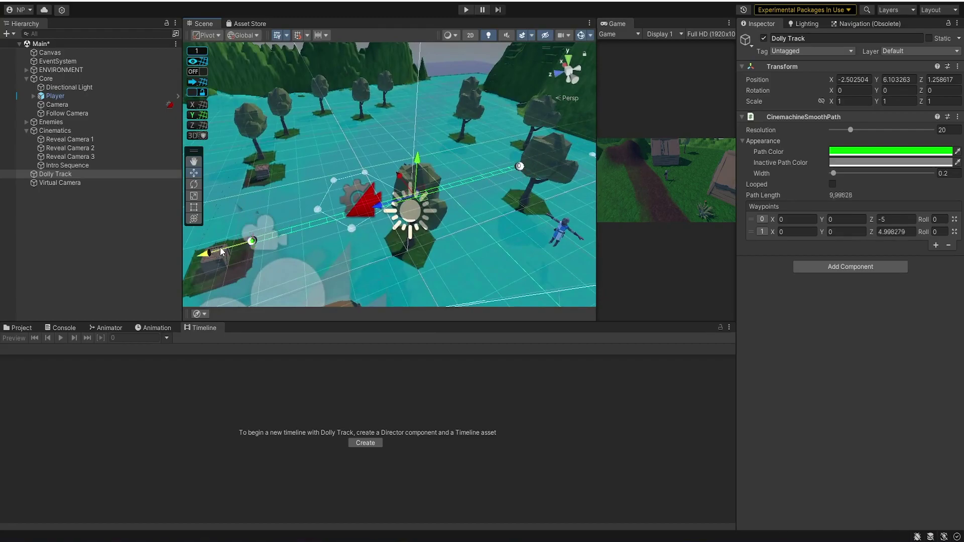
pyautogui.hotkey('ctrl', 'z')
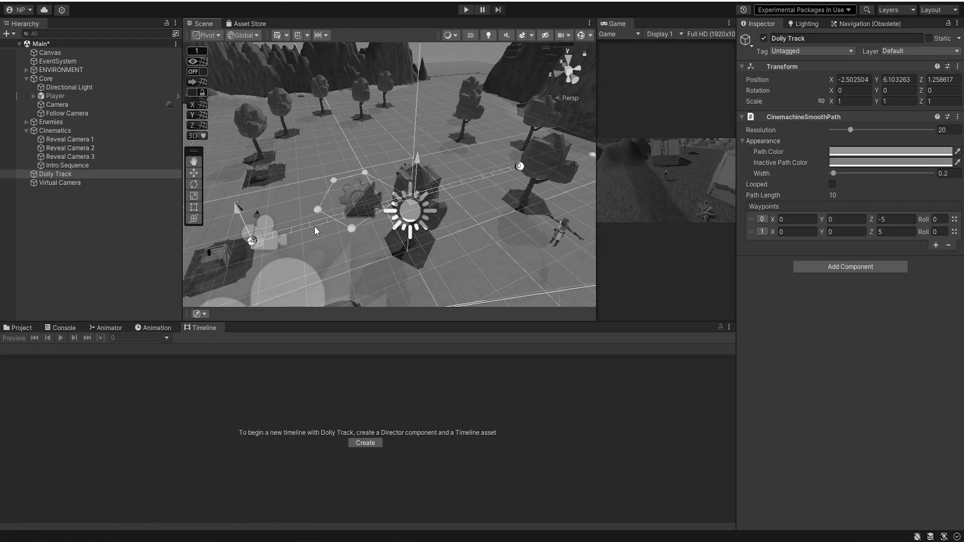
pyautogui.keyDown('alt'); pyautogui.moveTo(334, 182); pyautogui.dragTo(360, 133); pyautogui.keyUp('alt')
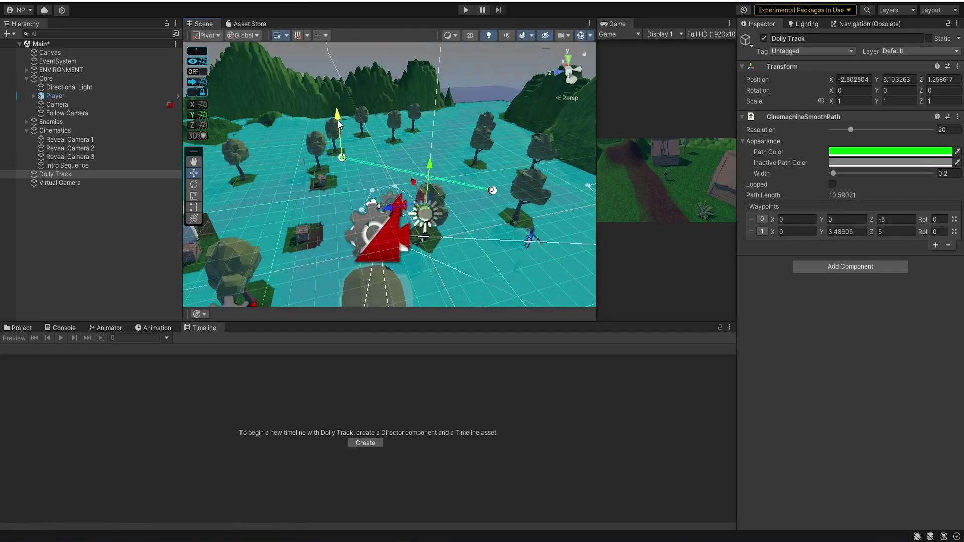
pyautogui.click(936, 245)
pyautogui.moveTo(457, 201)
pyautogui.mouseDown(button='middle')
pyautogui.moveTo(439, 205)
pyautogui.moveTo(478, 181)
pyautogui.mouseUp(button='middle')
pyautogui.moveTo(483, 166)
pyautogui.mouseDown()
pyautogui.moveTo(487, 191)
pyautogui.moveTo(453, 142)
pyautogui.mouseUp()
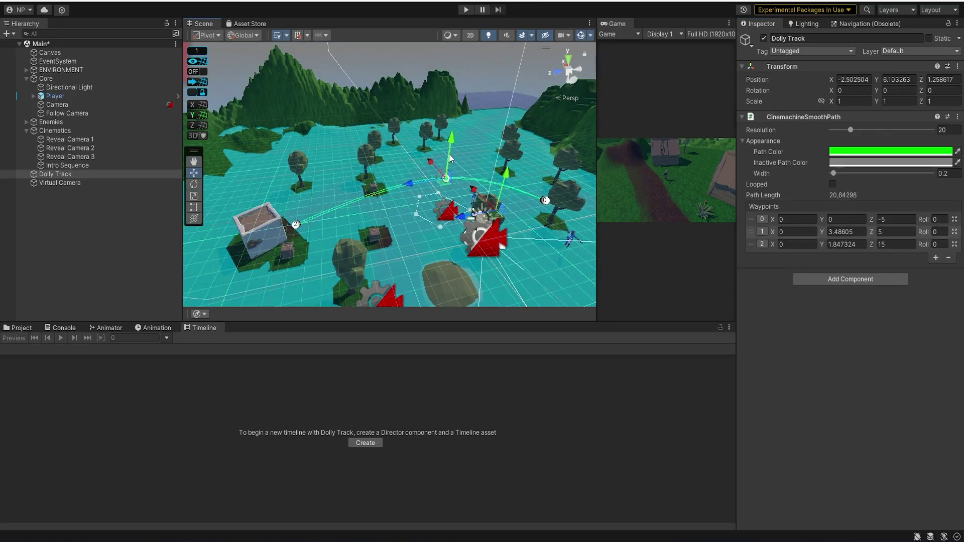
pyautogui.moveTo(299, 227); pyautogui.dragTo(298, 230)
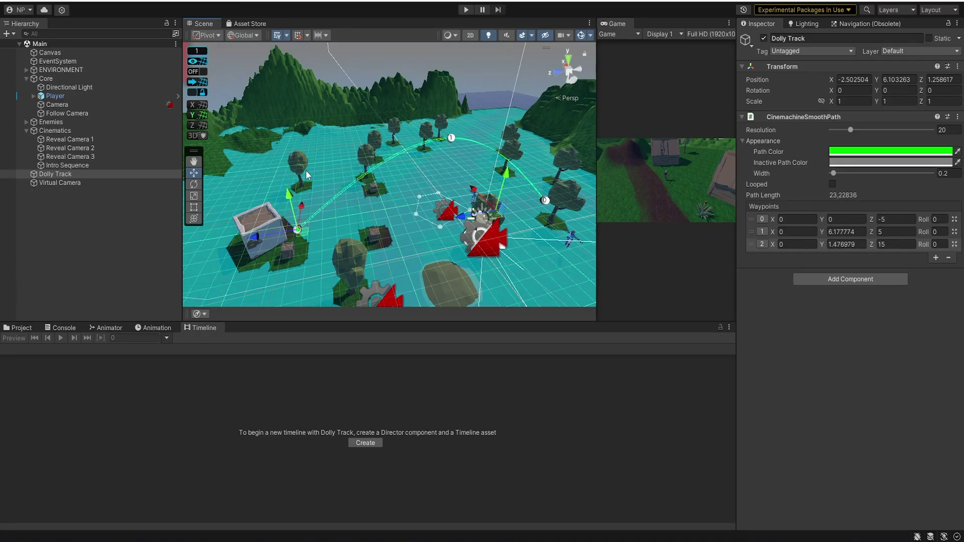
pyautogui.moveTo(306, 171)
pyautogui.mouseDown(button='right')
pyautogui.moveTo(256, 173)
pyautogui.moveTo(955, 152)
pyautogui.moveTo(863, 183)
pyautogui.mouseUp(button='right')
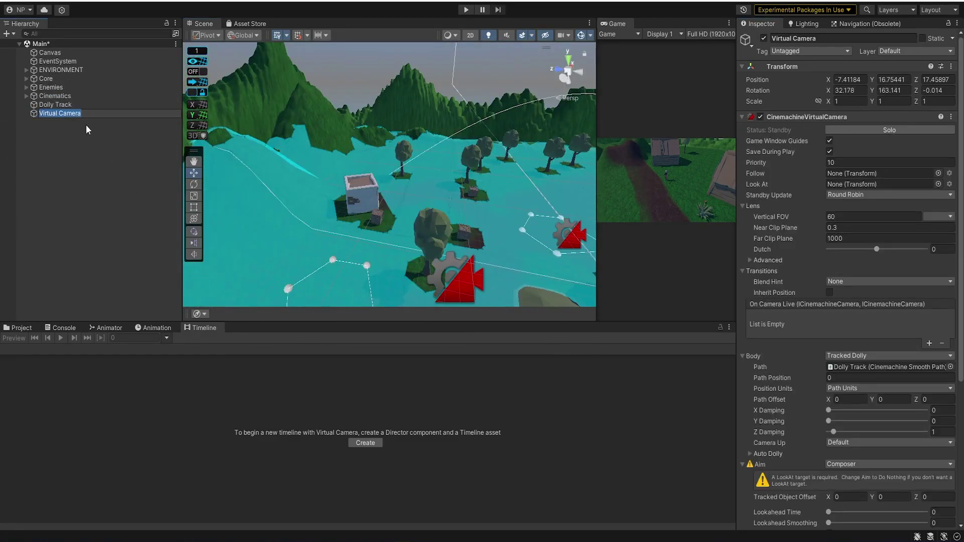
# Rename the virtual camera to Dolly Camera.
pyautogui.press('End')
pyautogui.press('BackSpace')
pyautogui.press('BackSpace')
pyautogui.press('BackSpace')
pyautogui.write('Dolly')
pyautogui.press('Return')
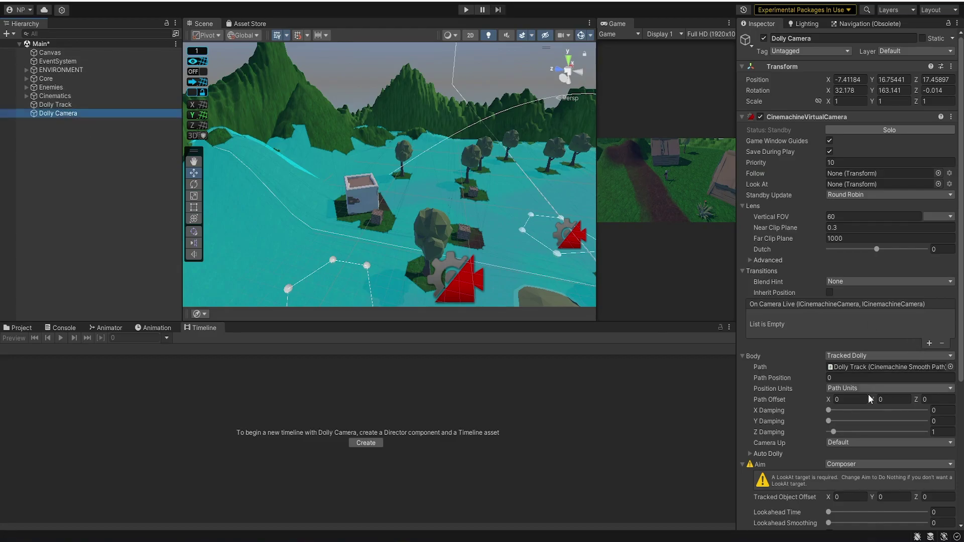
# Edit the Tracked Dolly Path Position, switch Position Units to Distance, and slide to 11.4.
pyautogui.scroll(-3, 869, 394)
pyautogui.scroll(-3, 806, 367)
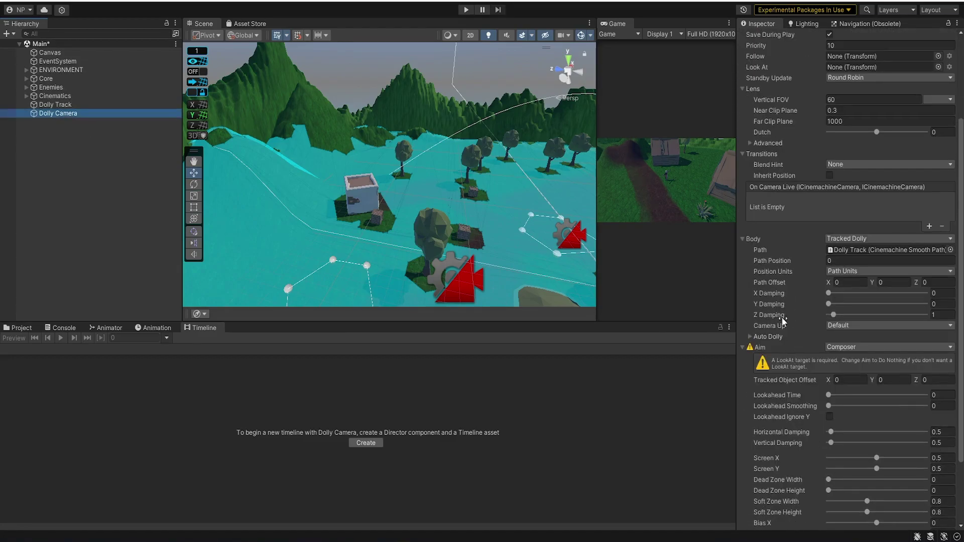
pyautogui.click(854, 261)
pyautogui.press('BackSpace')
pyautogui.click(843, 261)
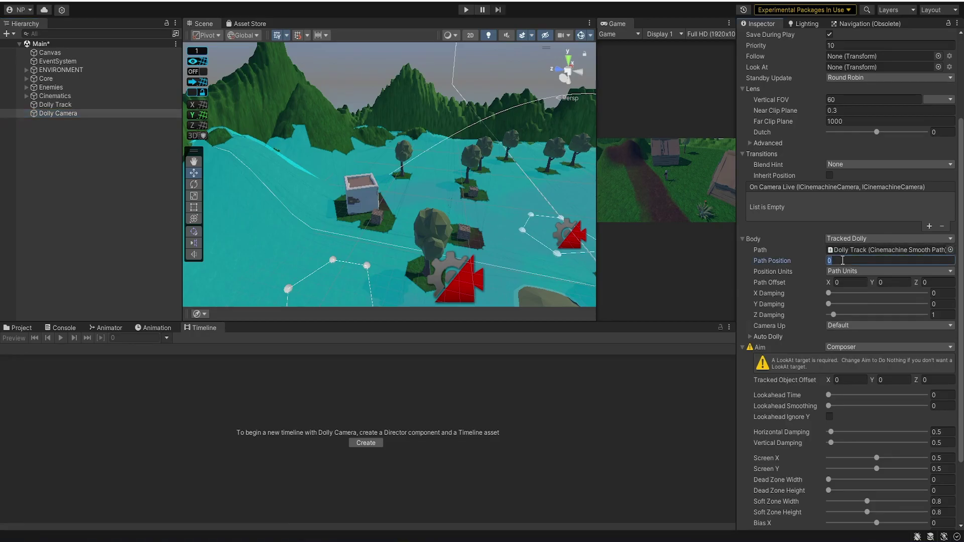
pyautogui.write('1')
pyautogui.hotkey('ctrl', 's')
pyautogui.moveTo(452, 166); pyautogui.dragTo(394, 118, button='right')
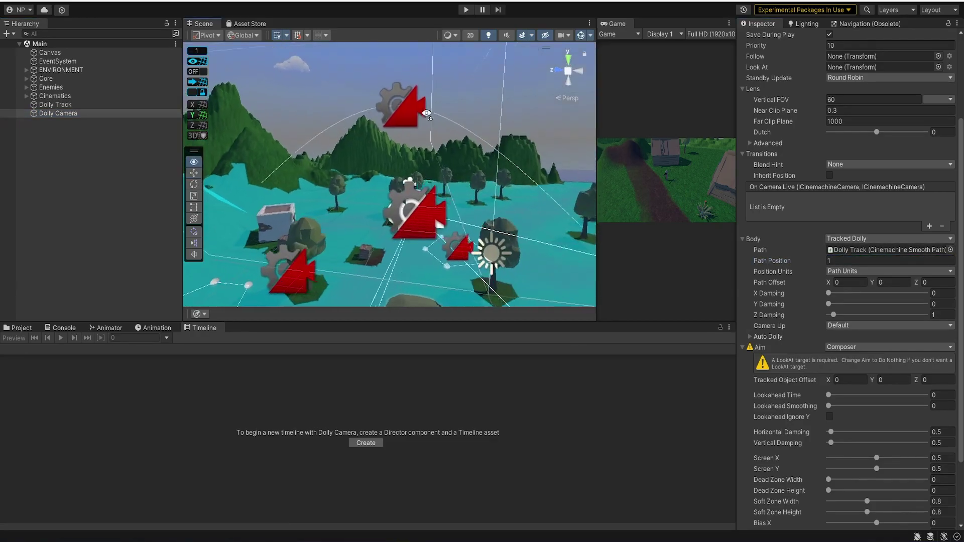
pyautogui.click(889, 271)
pyautogui.click(854, 292)
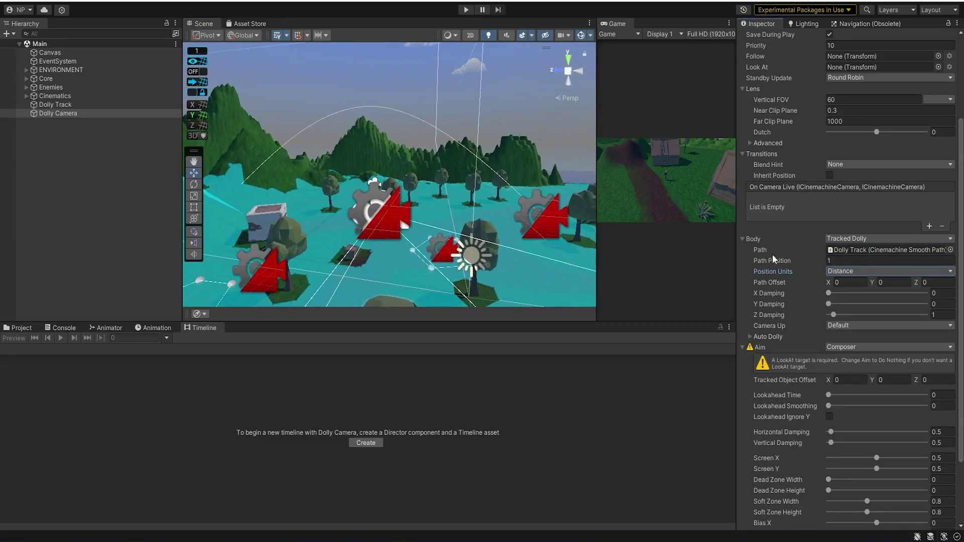
pyautogui.click(840, 272)
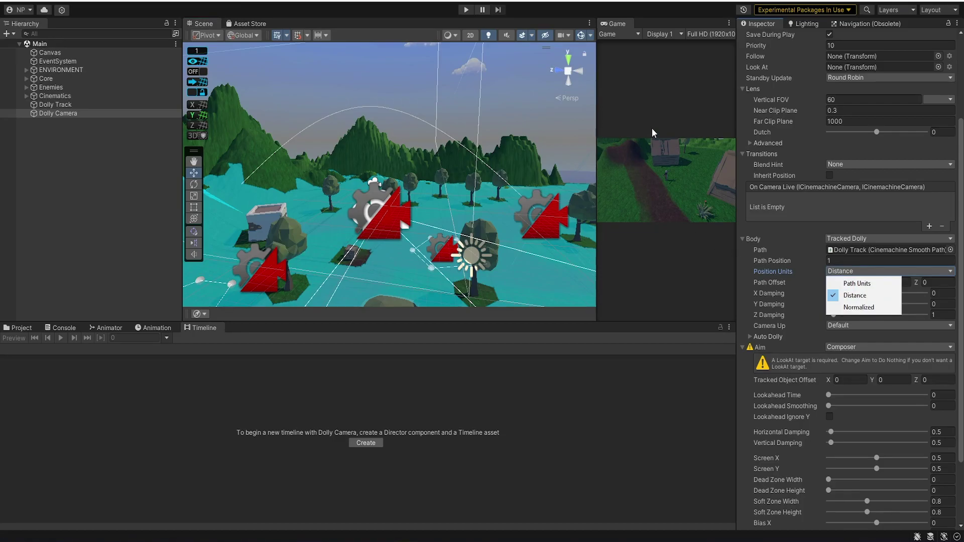
pyautogui.click(534, 205)
pyautogui.moveTo(566, 203)
pyautogui.mouseDown(button='right')
pyautogui.moveTo(499, 81)
pyautogui.moveTo(864, 336)
pyautogui.mouseUp(button='right')
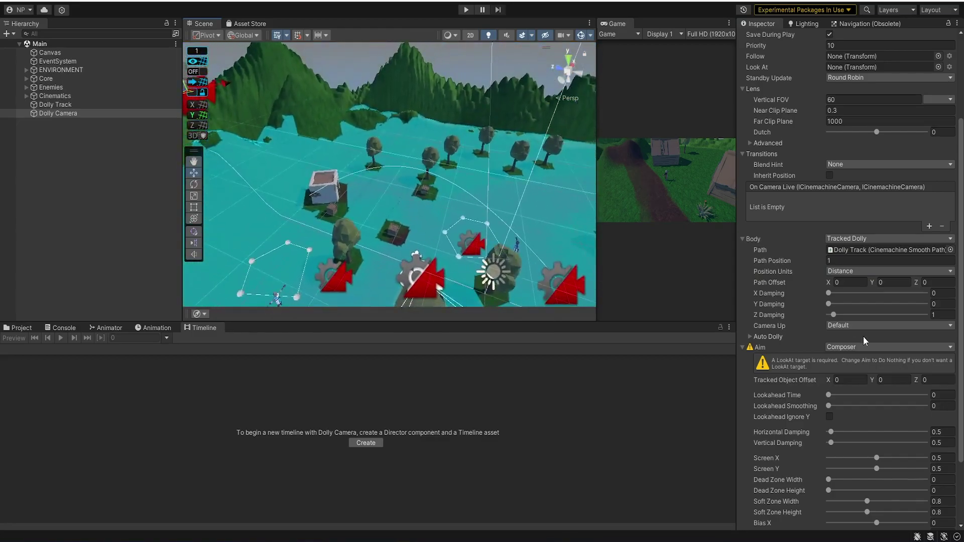
pyautogui.moveTo(814, 258); pyautogui.dragTo(858, 260)
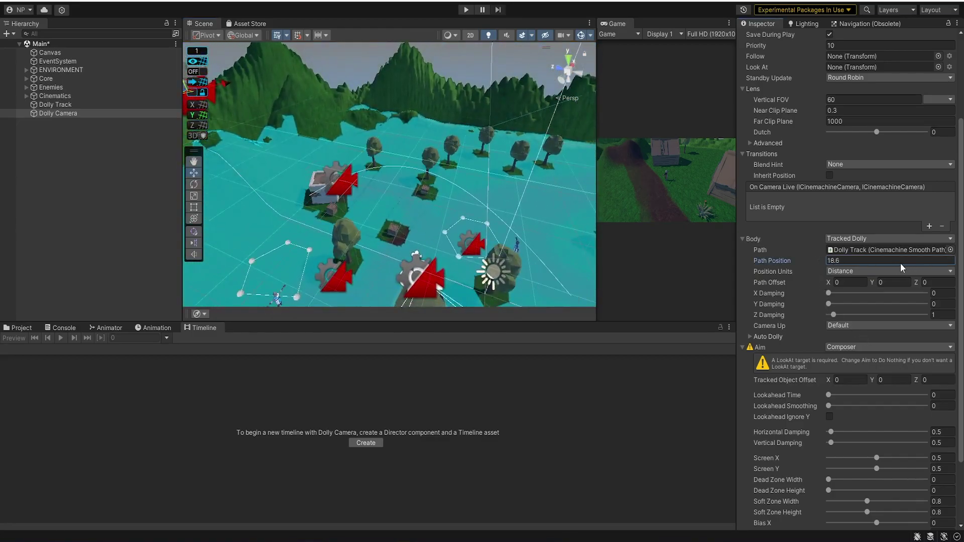
# Slide the camera along the track under Path Units and Normalized, then return to Distance.
pyautogui.click(854, 271)
pyautogui.click(867, 285)
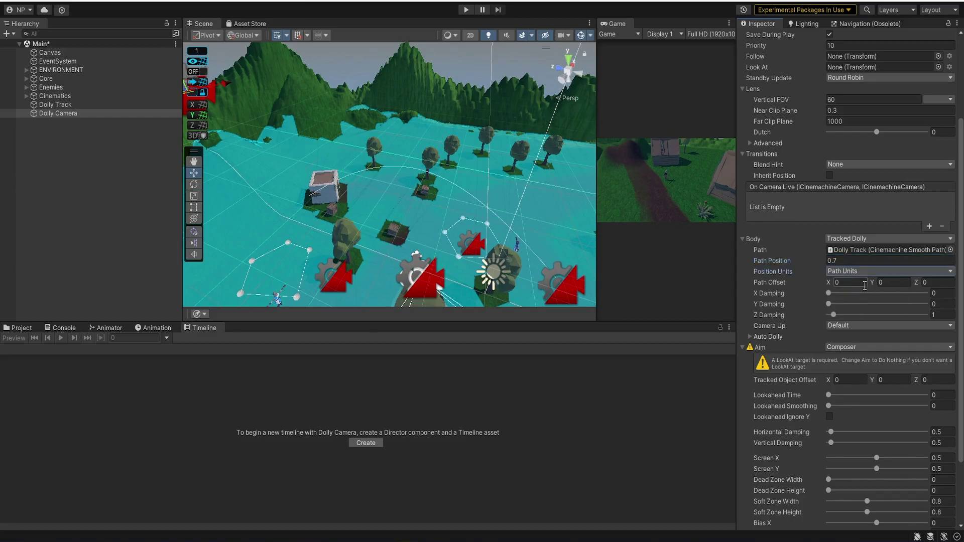
pyautogui.moveTo(810, 264); pyautogui.dragTo(800, 260)
pyautogui.click(853, 271)
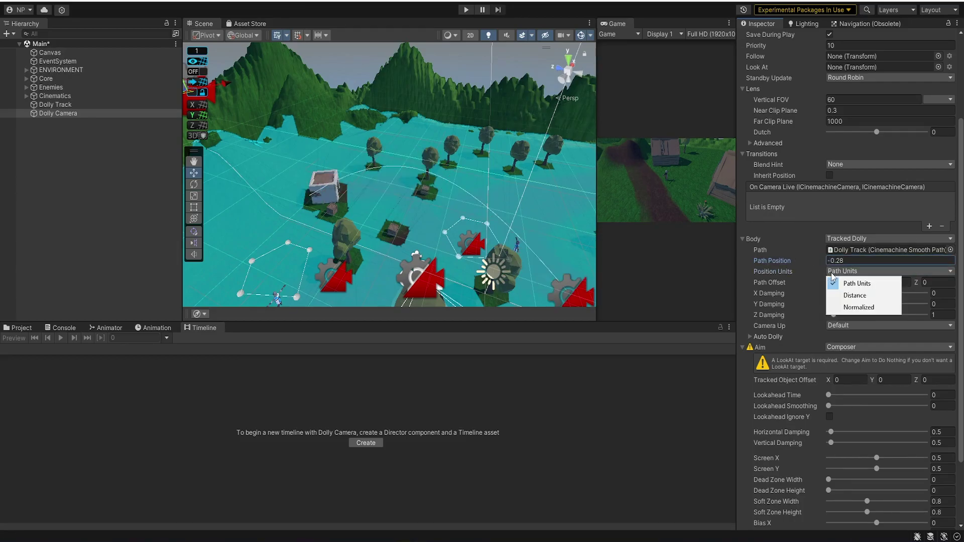
pyautogui.click(854, 310)
pyautogui.moveTo(810, 260); pyautogui.dragTo(834, 260)
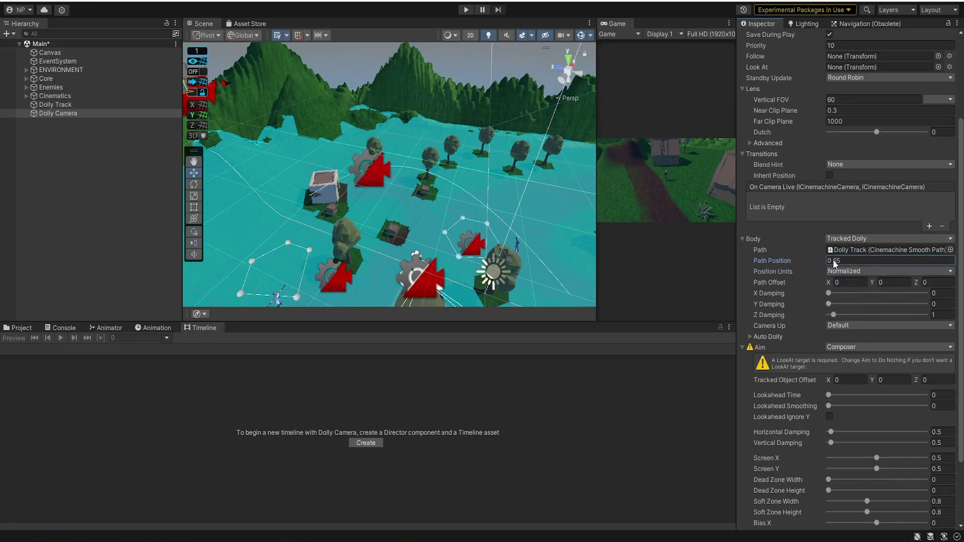
pyautogui.click(854, 272)
pyautogui.click(854, 300)
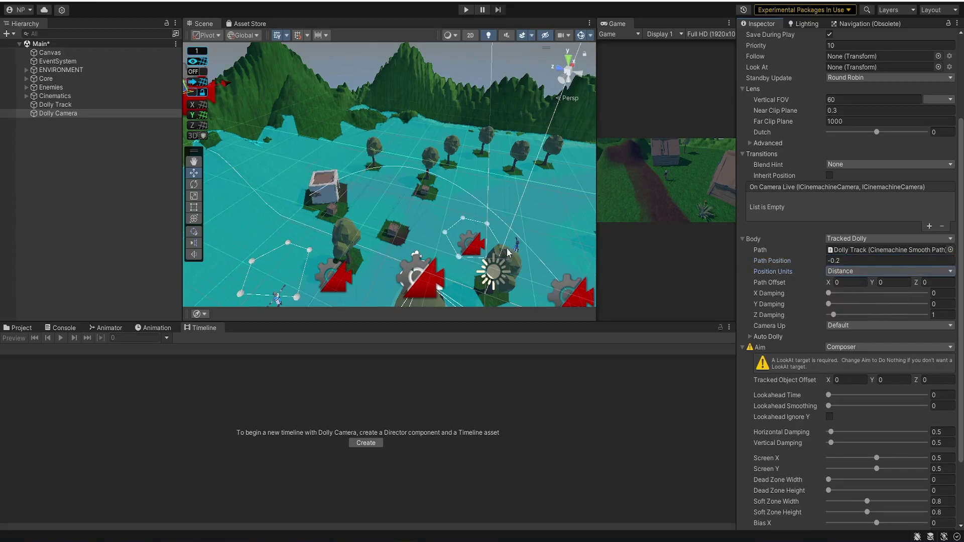
pyautogui.moveTo(814, 265); pyautogui.dragTo(815, 266)
pyautogui.write('0.5')
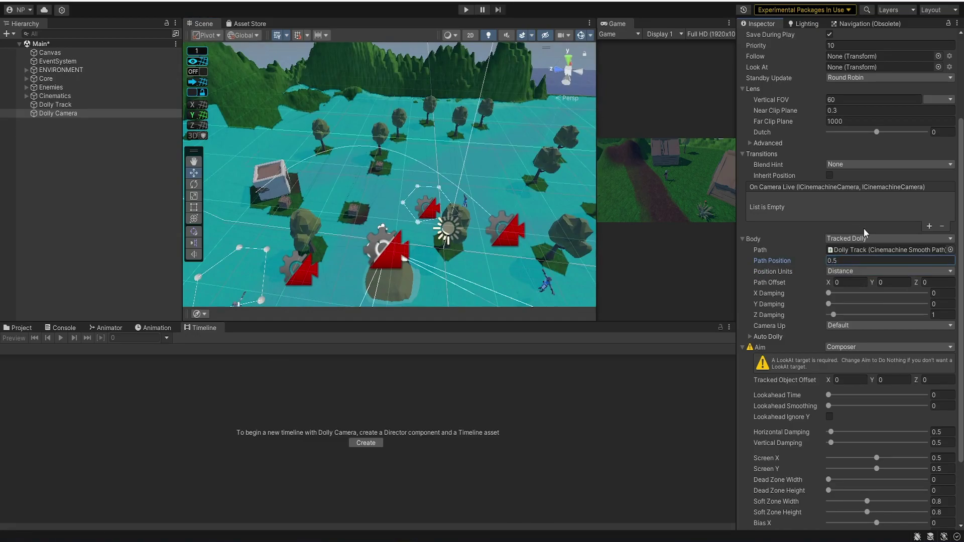
# Set Path Position to 15.2, slide back to 7.32, and retest with Path Units and Normalized.
pyautogui.write('15.2')
pyautogui.press('Return')
pyautogui.moveTo(772, 290)
pyautogui.mouseDown()
pyautogui.moveTo(899, 330)
pyautogui.moveTo(819, 328)
pyautogui.mouseUp()
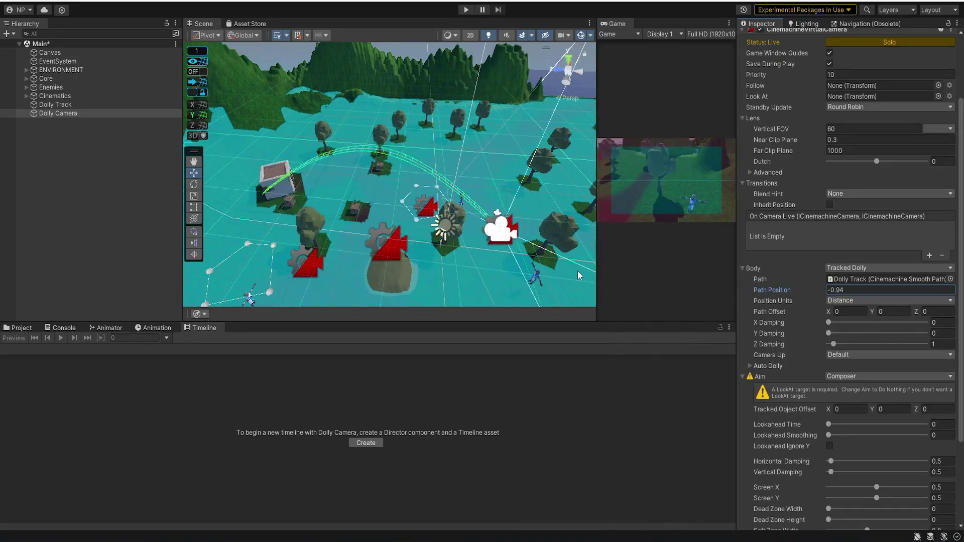
pyautogui.click(849, 300)
pyautogui.click(845, 309)
pyautogui.moveTo(817, 290); pyautogui.dragTo(900, 287)
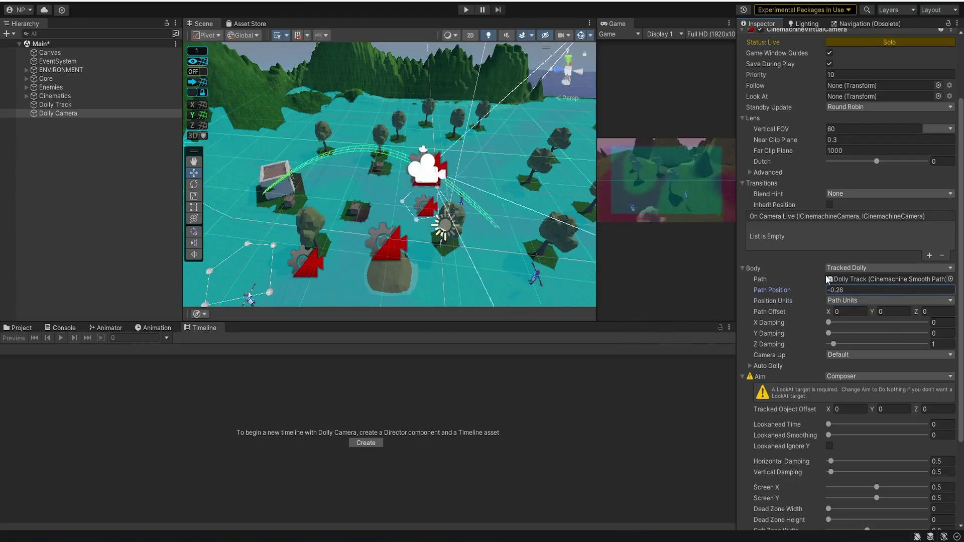
pyautogui.click(855, 301)
pyautogui.click(862, 338)
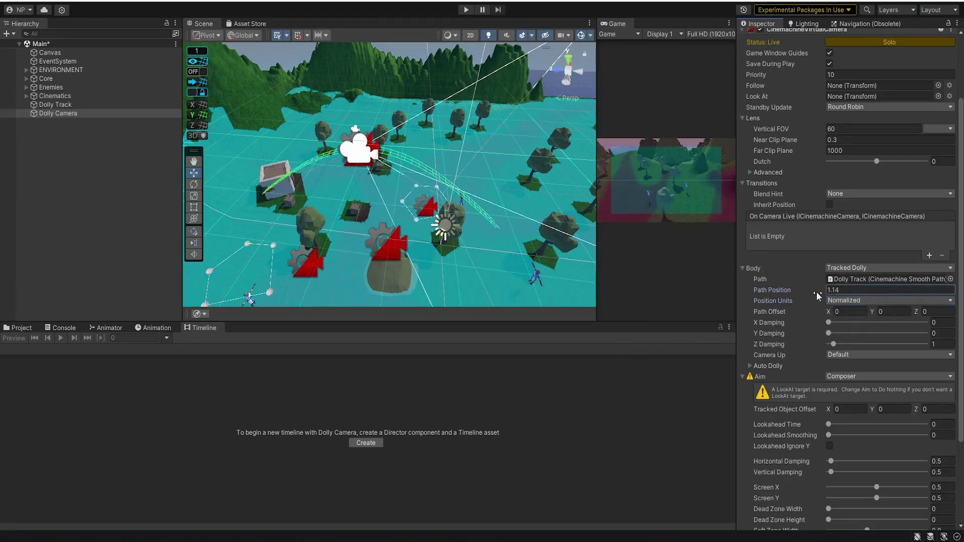
pyautogui.moveTo(817, 291); pyautogui.dragTo(783, 277)
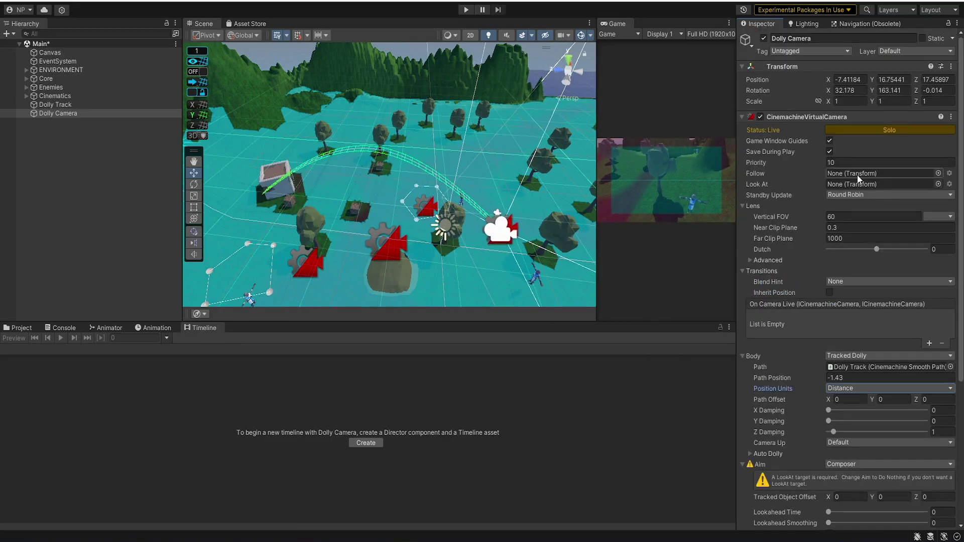
# Browse the Dolly Camera's Look At target list, closing it without choosing.
pyautogui.click(938, 184)
pyautogui.scroll(-5, 665, 252)
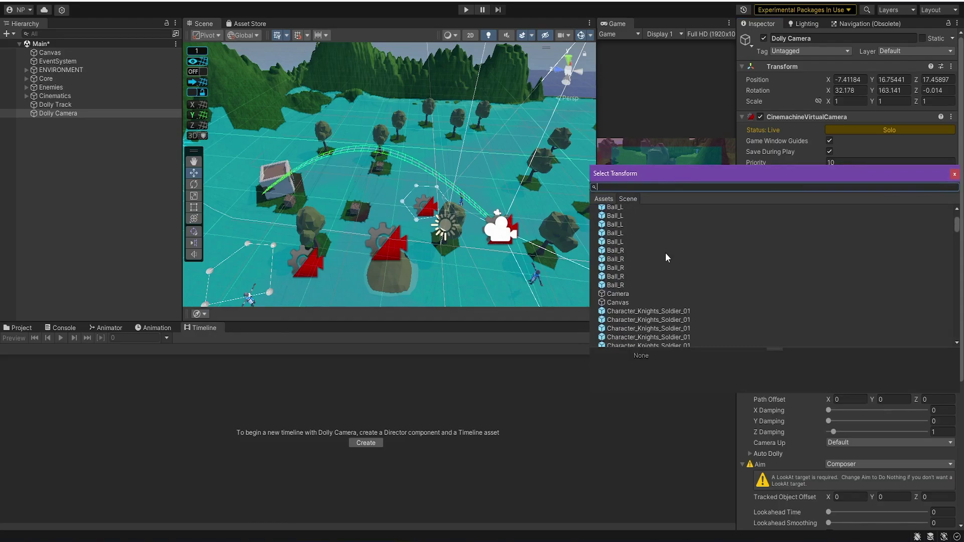
pyautogui.scroll(-2, 666, 252)
pyautogui.click(955, 174)
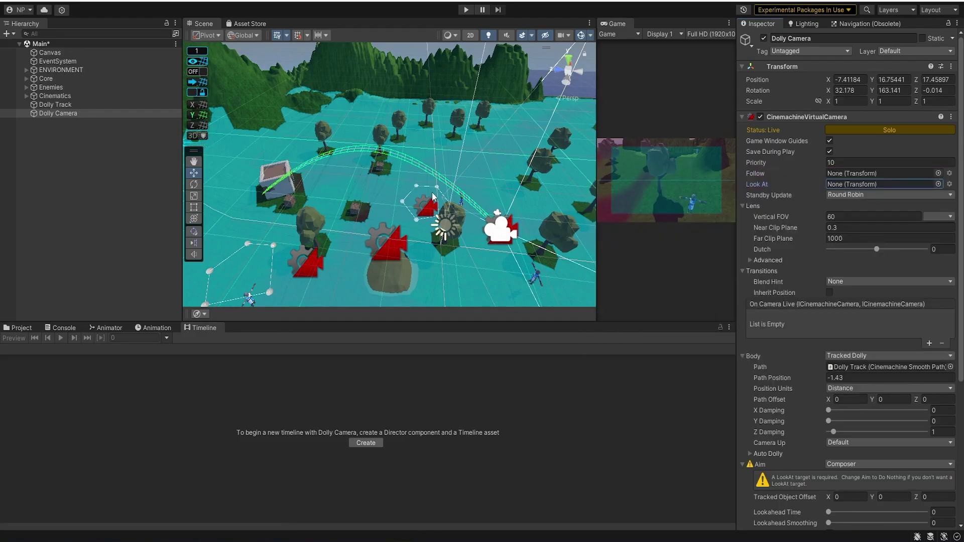
pyautogui.scroll(3, 432, 192)
pyautogui.scroll(3, 452, 193)
pyautogui.scroll(3, 480, 194)
# Set Enemy (4) as the Dolly Camera's Look At target and test-slide its path position.
pyautogui.click(481, 193)
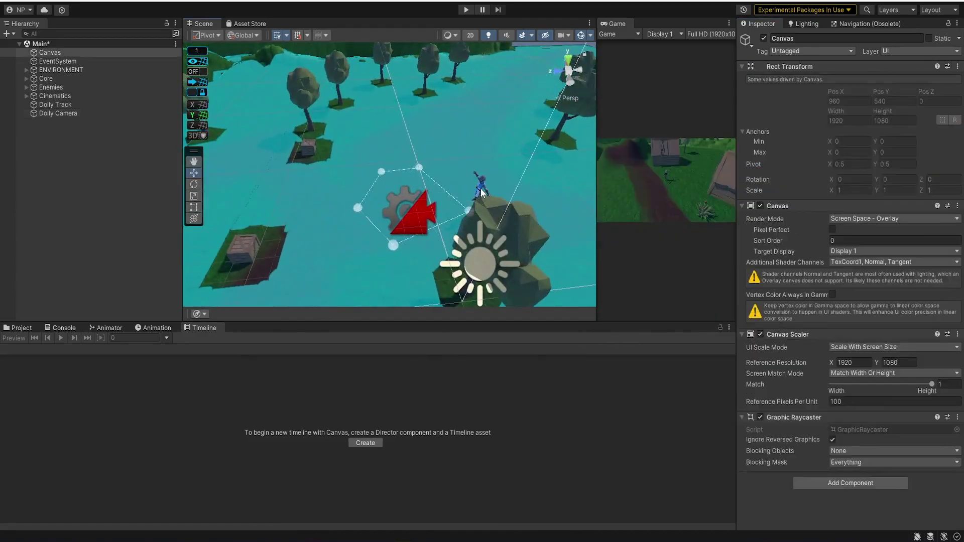
pyautogui.click(480, 188)
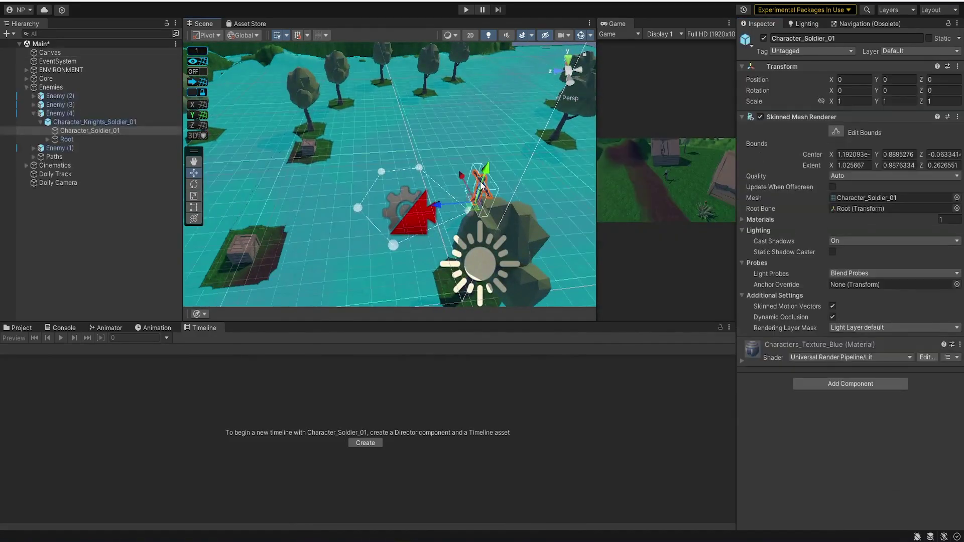
pyautogui.click(60, 113)
pyautogui.click(34, 113)
pyautogui.click(66, 157)
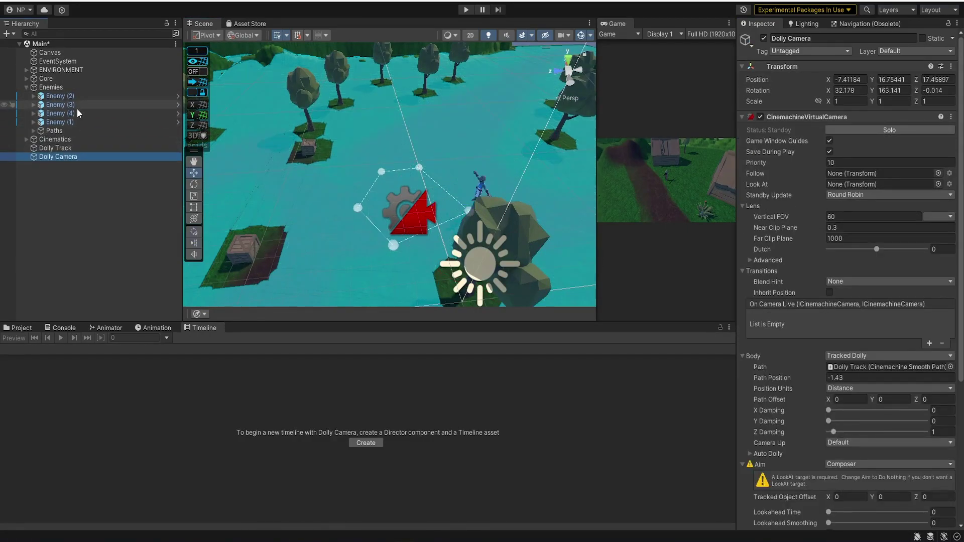
pyautogui.moveTo(56, 113); pyautogui.dragTo(879, 184)
pyautogui.moveTo(812, 378); pyautogui.dragTo(334, 358)
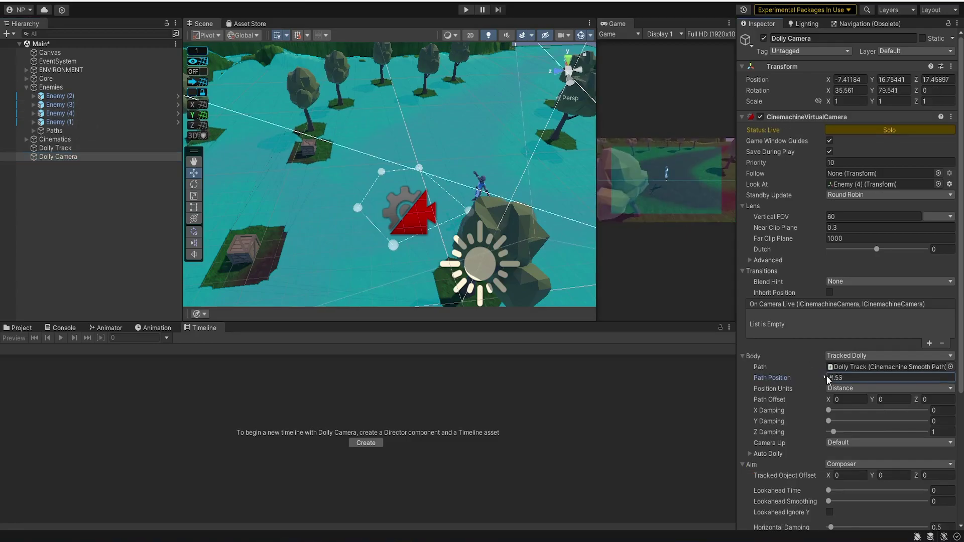
pyautogui.hotkey('ctrl', 'z')
# Open the Intro Sequence timeline, place a Dolly Camera shot after Reveal Camera 3, and play it.
pyautogui.click(72, 148)
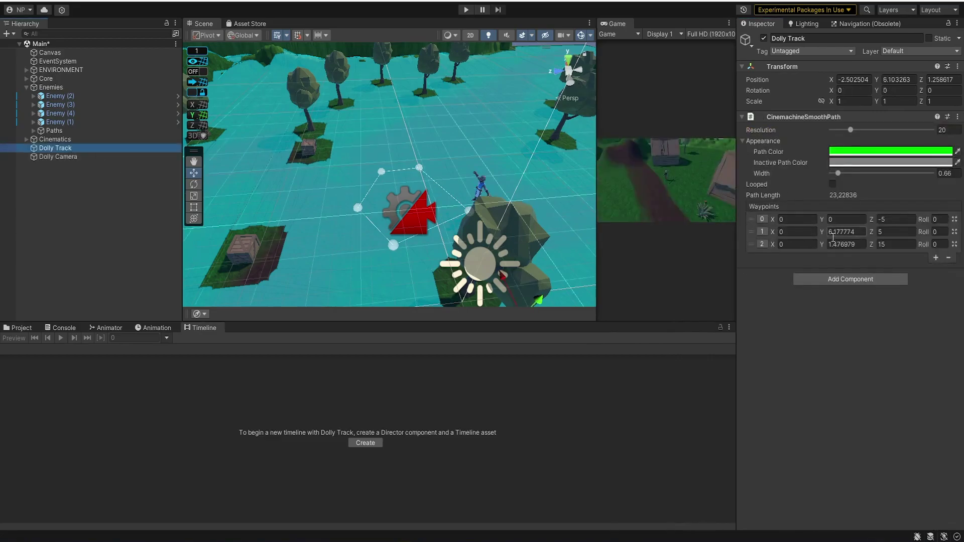
pyautogui.moveTo(502, 166); pyautogui.dragTo(552, 116, button='right')
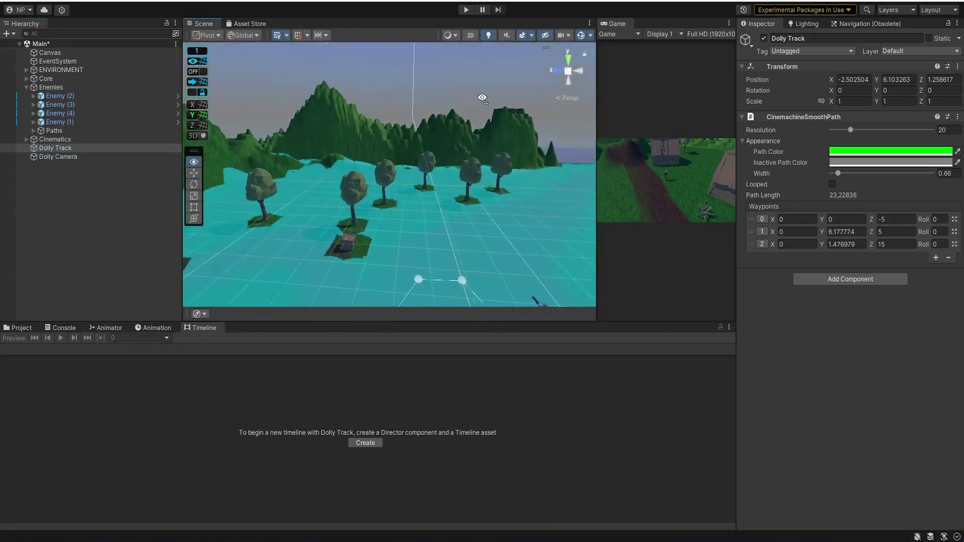
pyautogui.click(27, 139)
pyautogui.click(67, 174)
pyautogui.moveTo(68, 192)
pyautogui.mouseDown()
pyautogui.moveTo(494, 387)
pyautogui.moveTo(437, 387)
pyautogui.mouseUp()
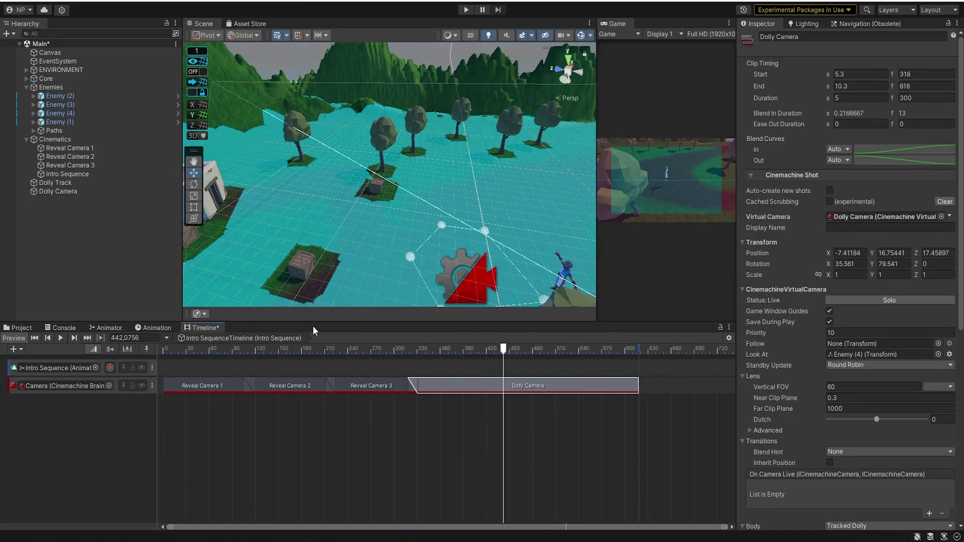
pyautogui.click(403, 347)
pyautogui.press('space')
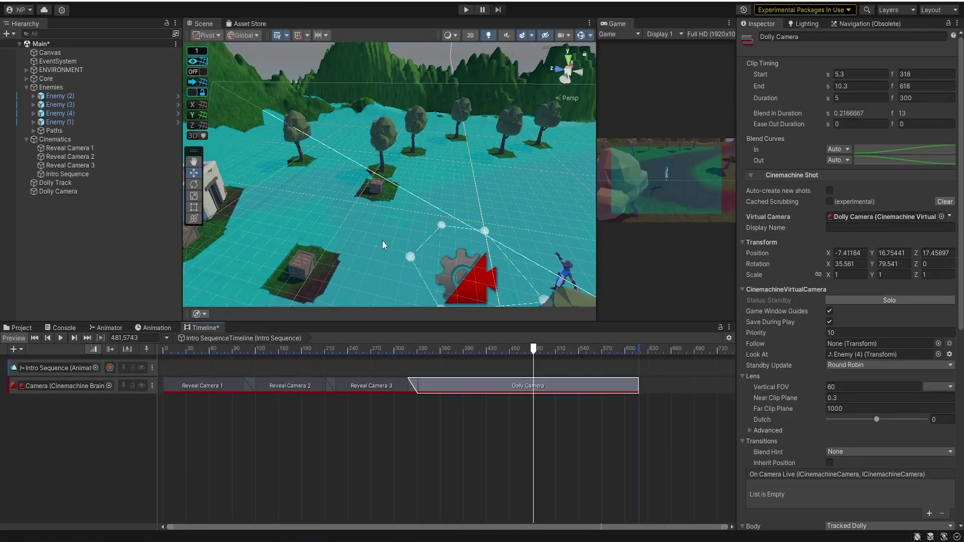
pyautogui.moveTo(75, 191); pyautogui.dragTo(76, 421)
# Add an animation track to the Intro Sequence timeline bound to Dolly Camera.
pyautogui.moveTo(75, 417); pyautogui.dragTo(78, 413)
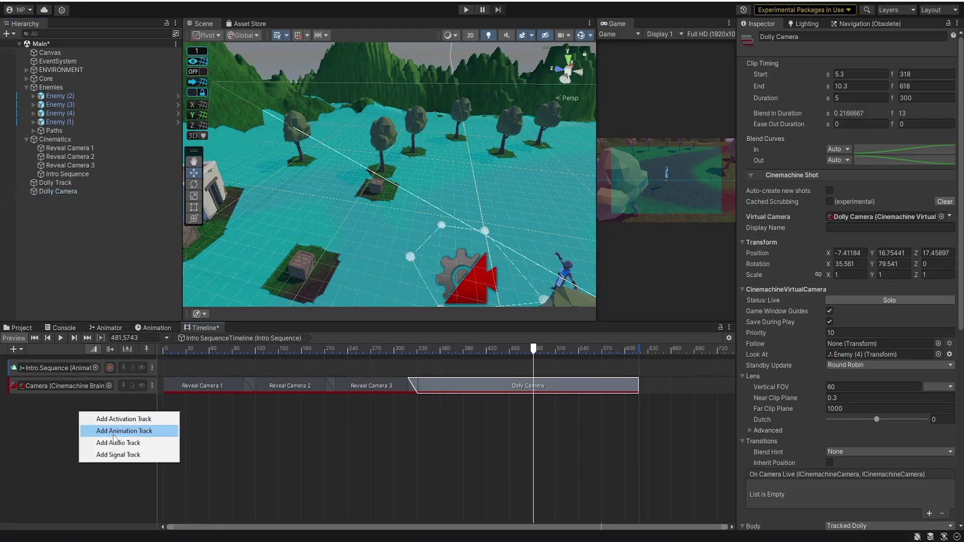
pyautogui.click(115, 432)
pyautogui.click(15, 349)
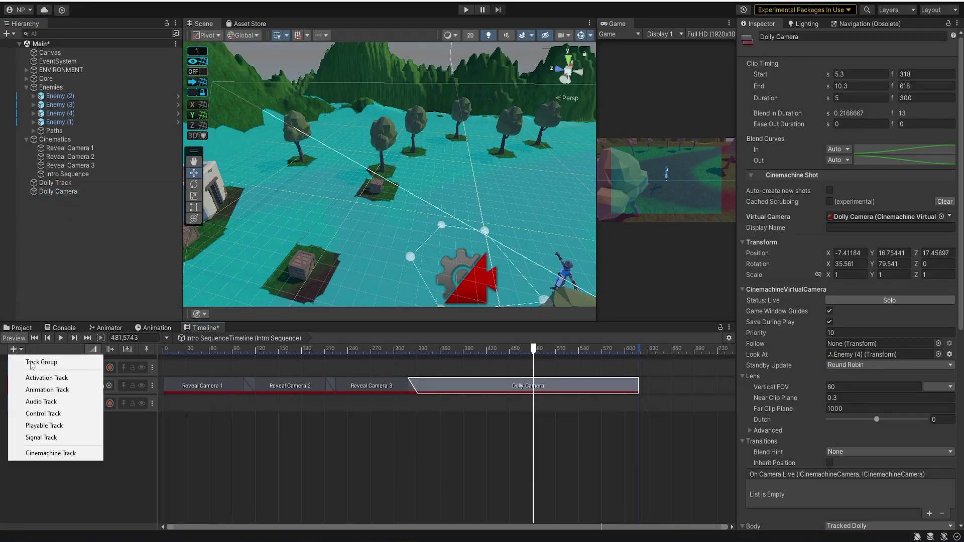
pyautogui.click(64, 391)
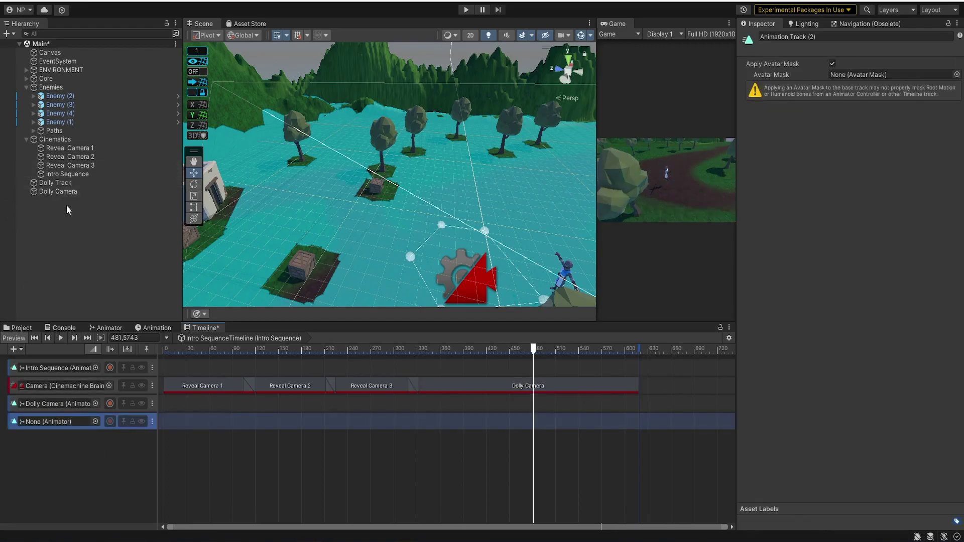
pyautogui.moveTo(60, 192); pyautogui.dragTo(71, 423)
# Reset the Dolly Camera's Path Position to 0 and return to the Intro Sequence timeline.
pyautogui.doubleClick(88, 426)
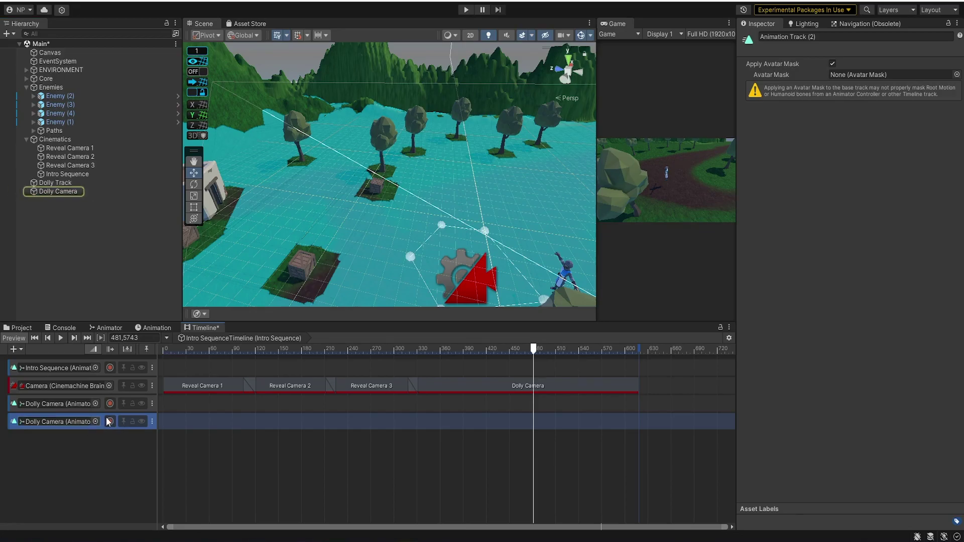
pyautogui.click(852, 378)
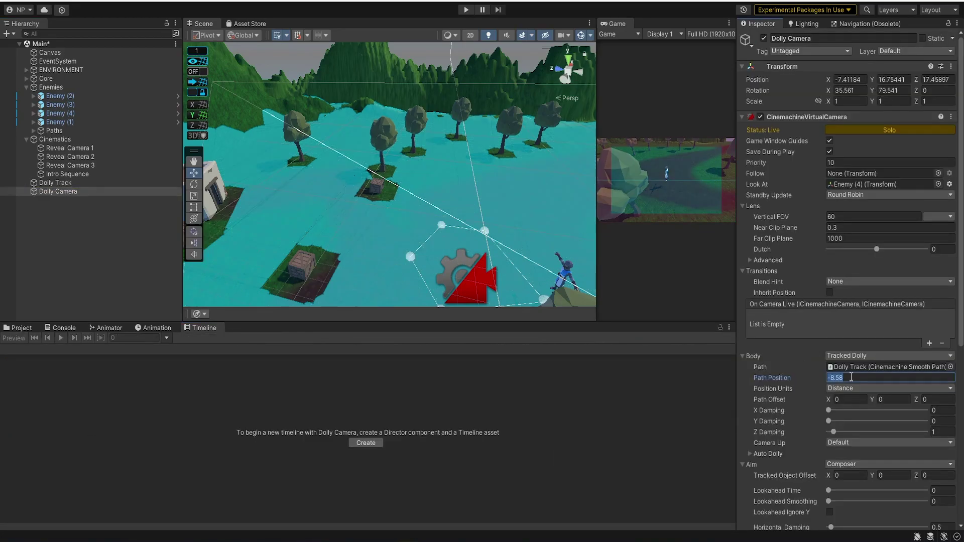
pyautogui.write('0')
pyautogui.moveTo(818, 384); pyautogui.dragTo(693, 383)
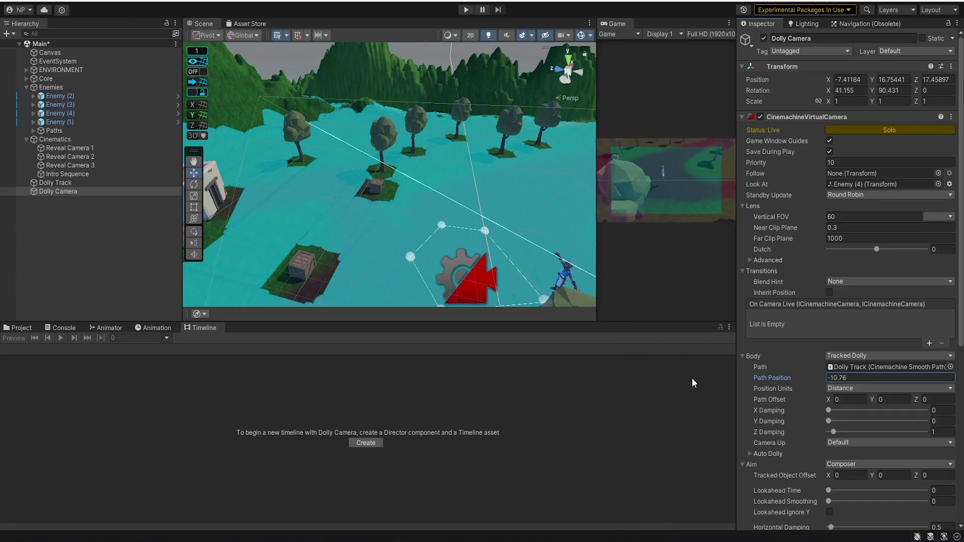
pyautogui.click(869, 377)
pyautogui.write('0')
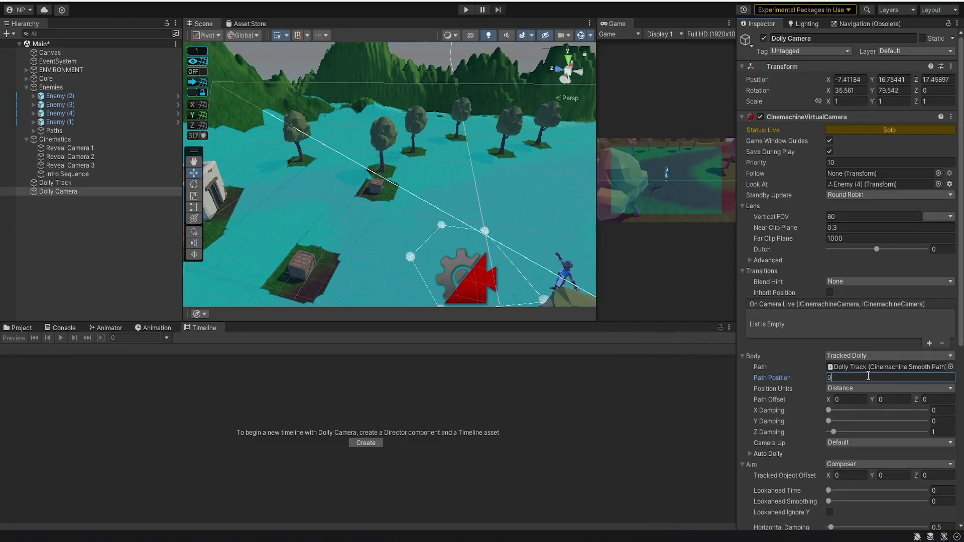
pyautogui.click(76, 174)
# Start recording on the Dolly Camera track and key Path Position 1 at frame 0.
pyautogui.click(447, 386)
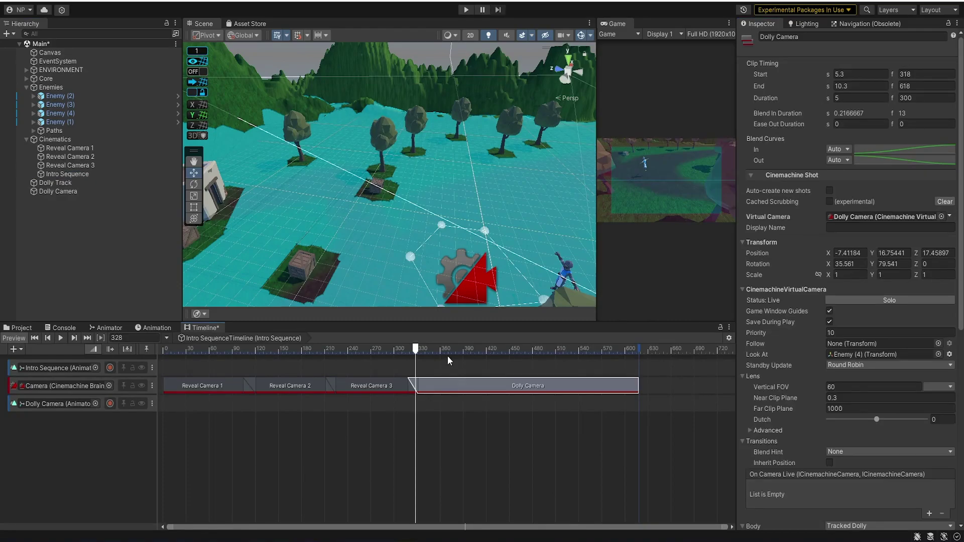
pyautogui.click(81, 423)
pyautogui.click(110, 404)
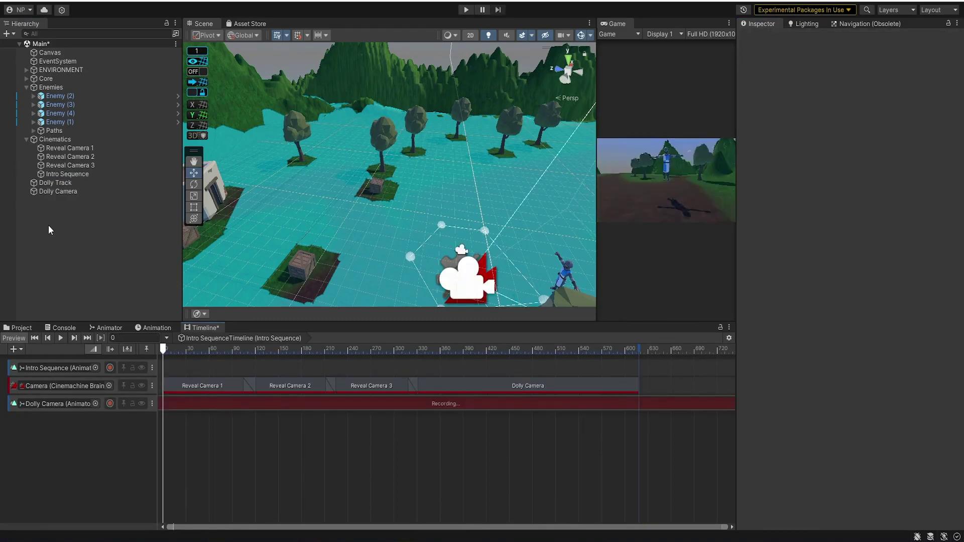
pyautogui.click(77, 191)
pyautogui.click(846, 379)
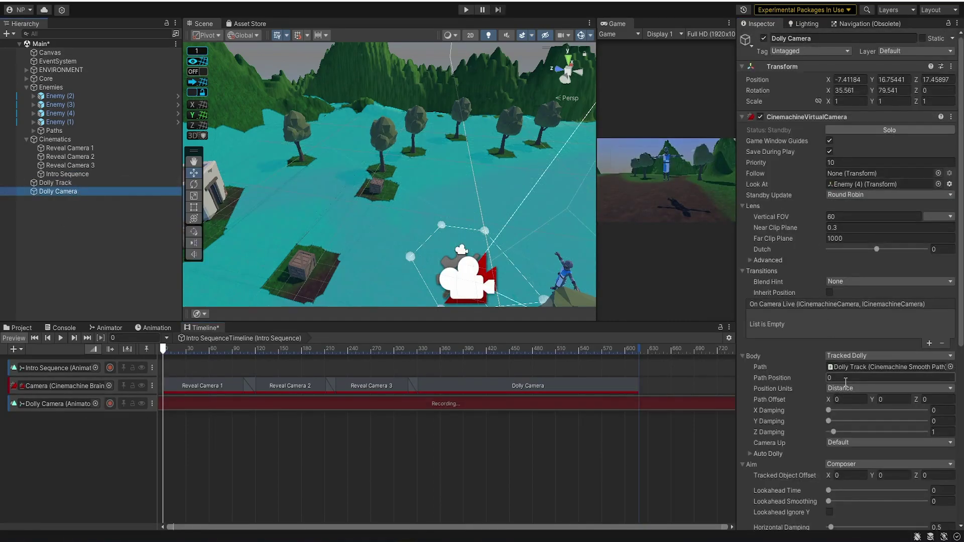
pyautogui.write('1')
pyautogui.press('Return')
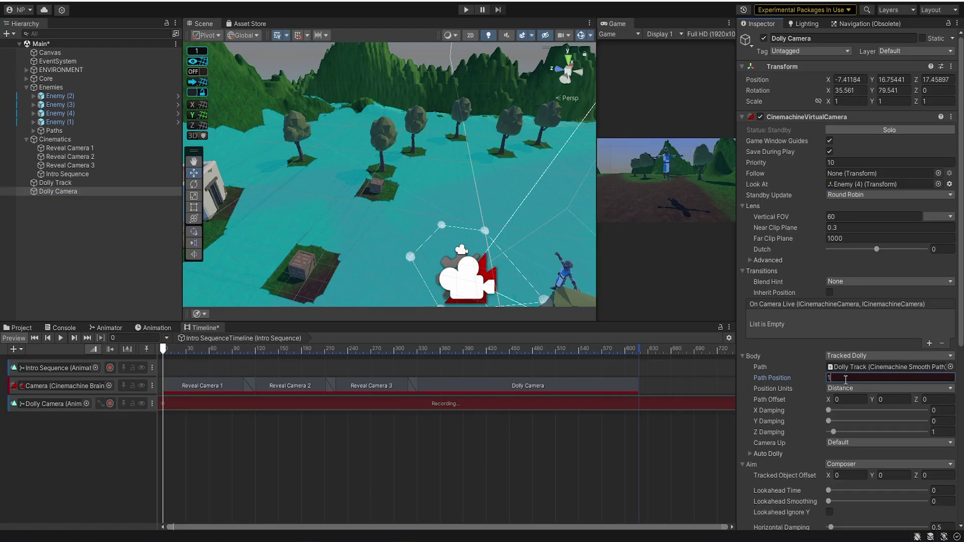
# Key Path Position 25 at frame 618, then stop recording.
pyautogui.click(638, 355)
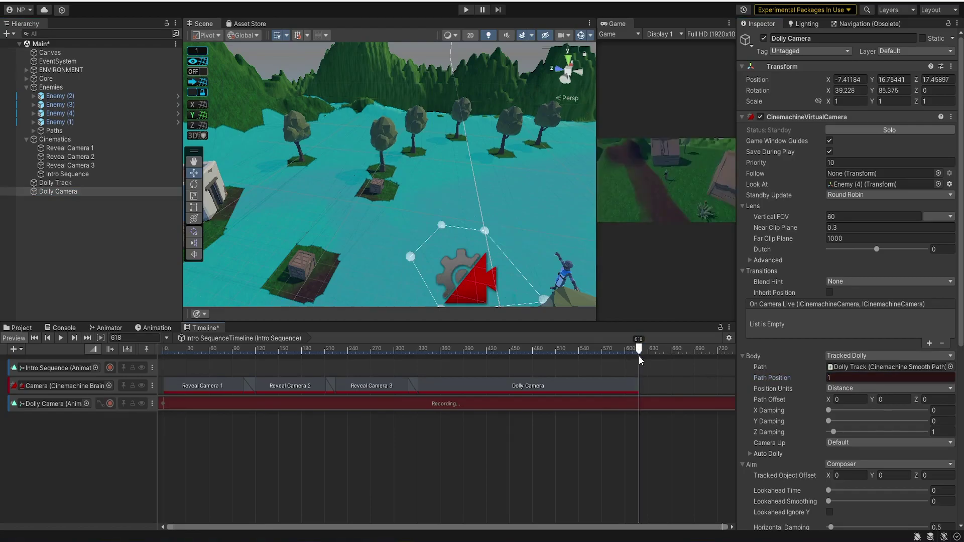
pyautogui.click(836, 378)
pyautogui.write('25')
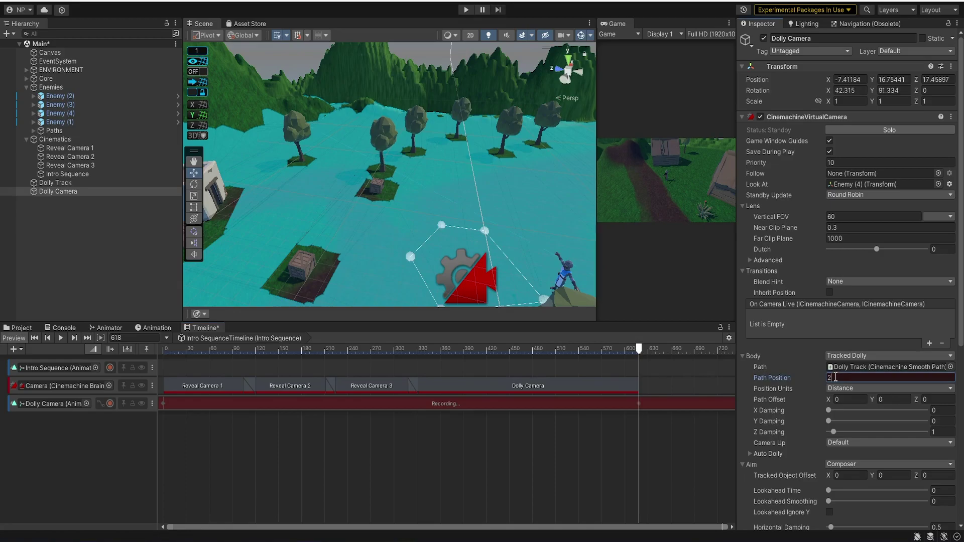
pyautogui.press('Return')
pyautogui.scroll(2, 507, 409)
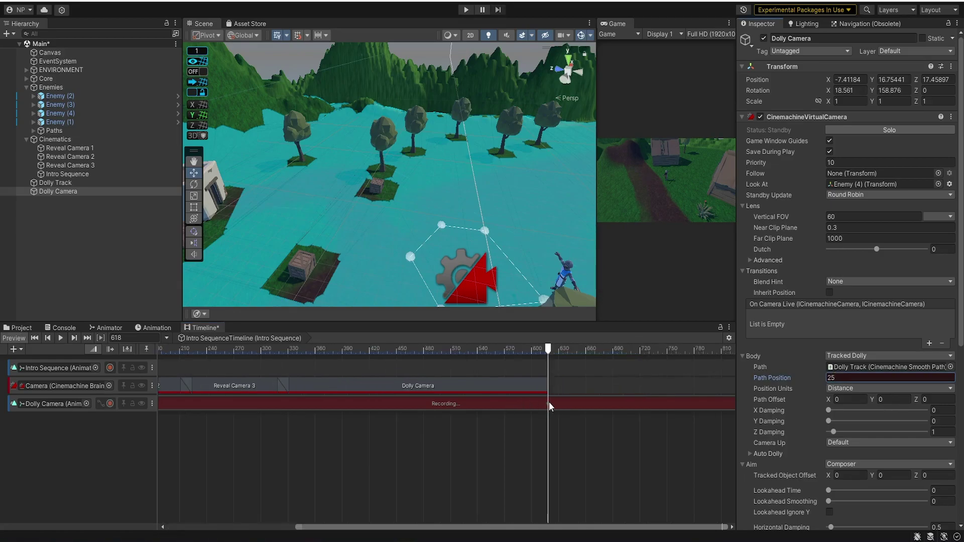
pyautogui.click(550, 405)
pyautogui.scroll(-1, 547, 403)
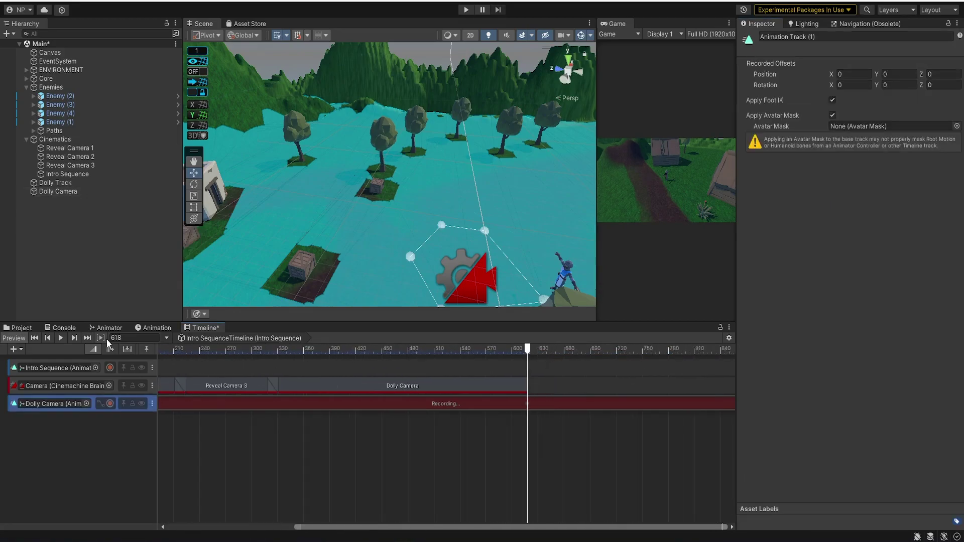
pyautogui.click(110, 404)
pyautogui.scroll(-3, 378, 437)
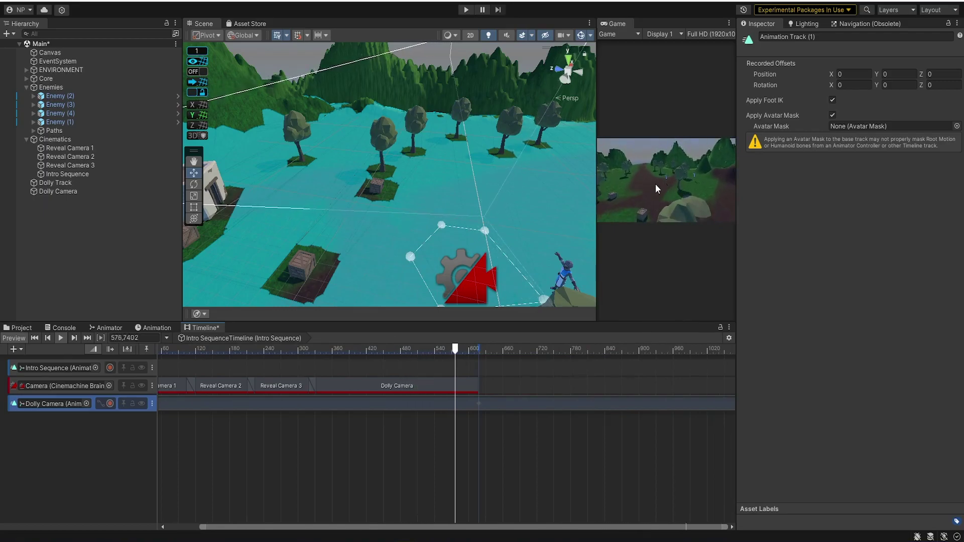
pyautogui.scroll(-1, 423, 372)
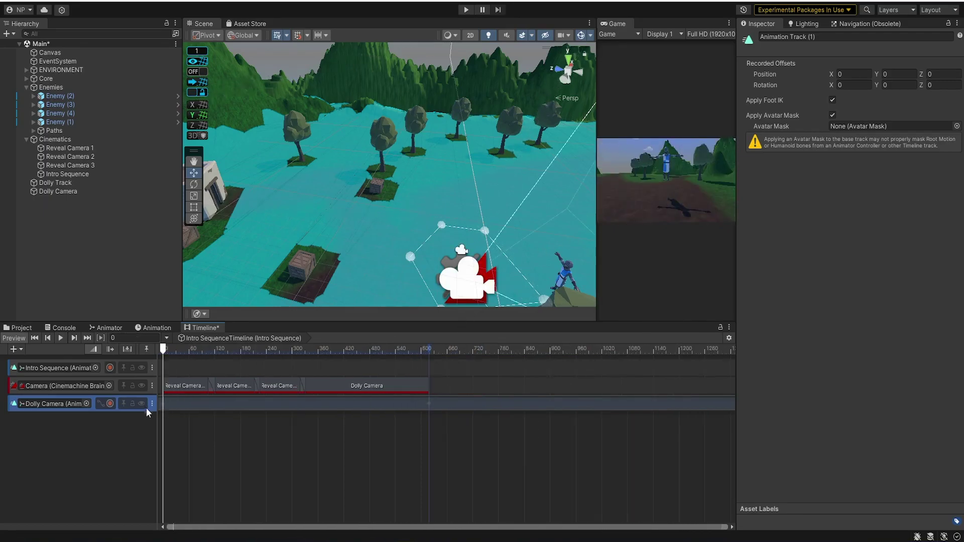
# In the Animation window, drag the Dolly Camera's frame-0 path keyframes to about 5:30.
pyautogui.doubleClick(163, 404)
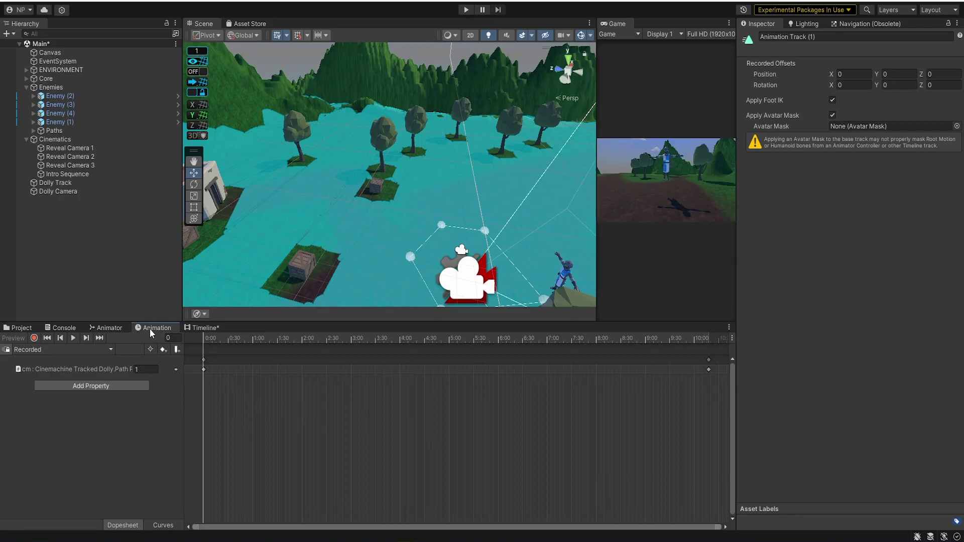
pyautogui.moveTo(266, 389); pyautogui.dragTo(187, 355)
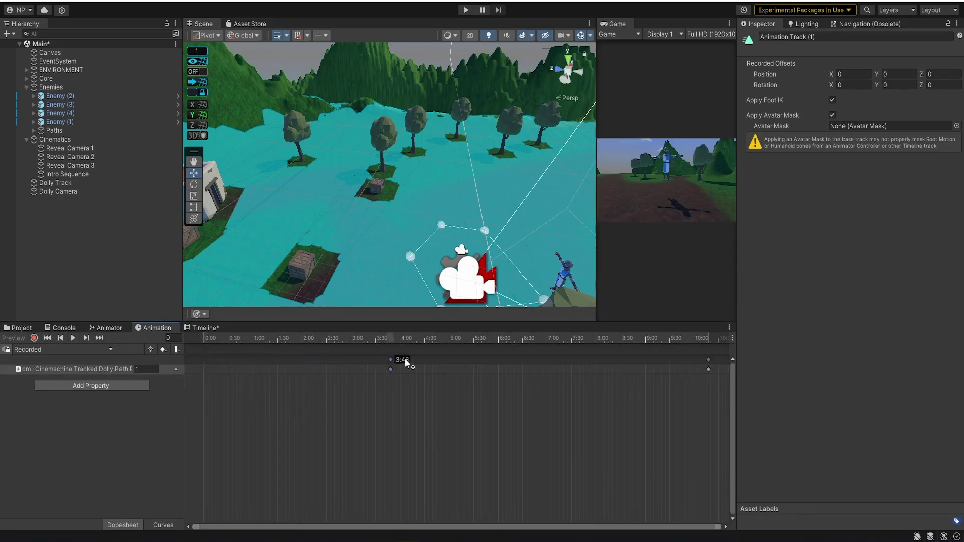
pyautogui.click(202, 328)
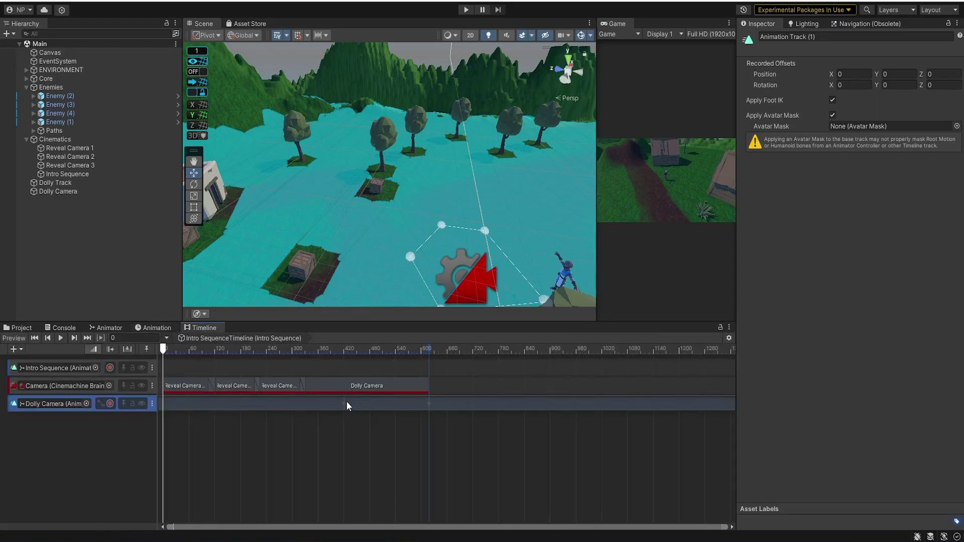
pyautogui.click(153, 327)
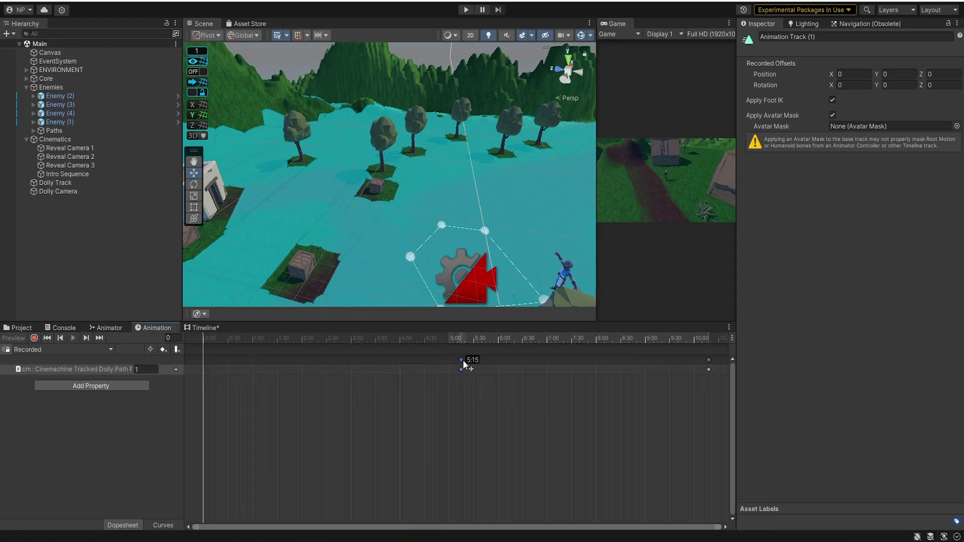
pyautogui.moveTo(473, 367); pyautogui.dragTo(475, 367)
pyautogui.click(203, 328)
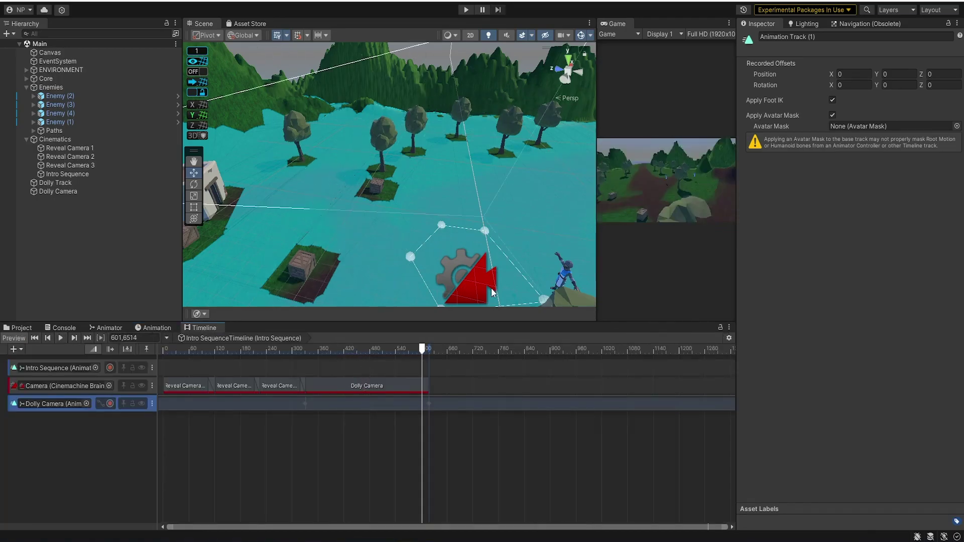
# Select the Reveal Camera 1 clip, then the Dolly Camera and Intro Sequence tracks.
pyautogui.click(185, 387)
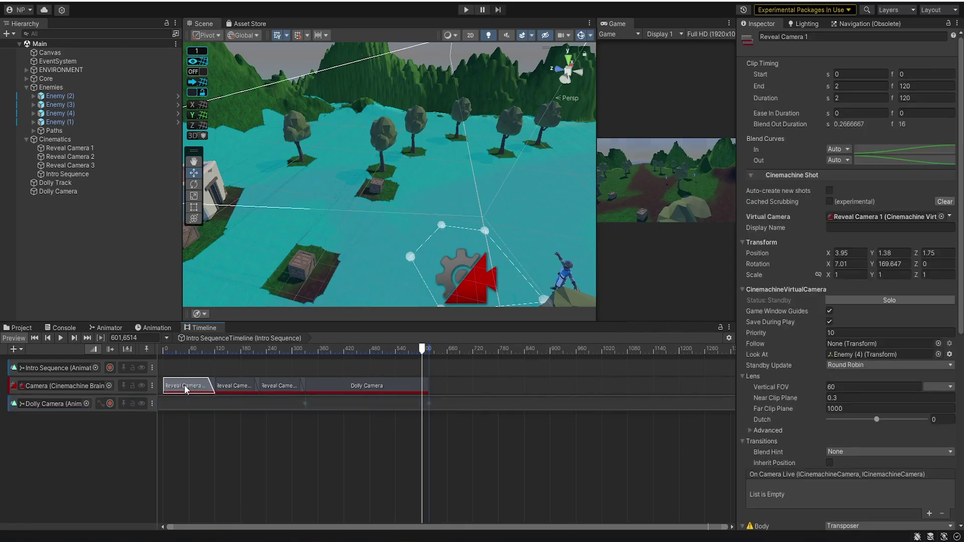
pyautogui.click(230, 408)
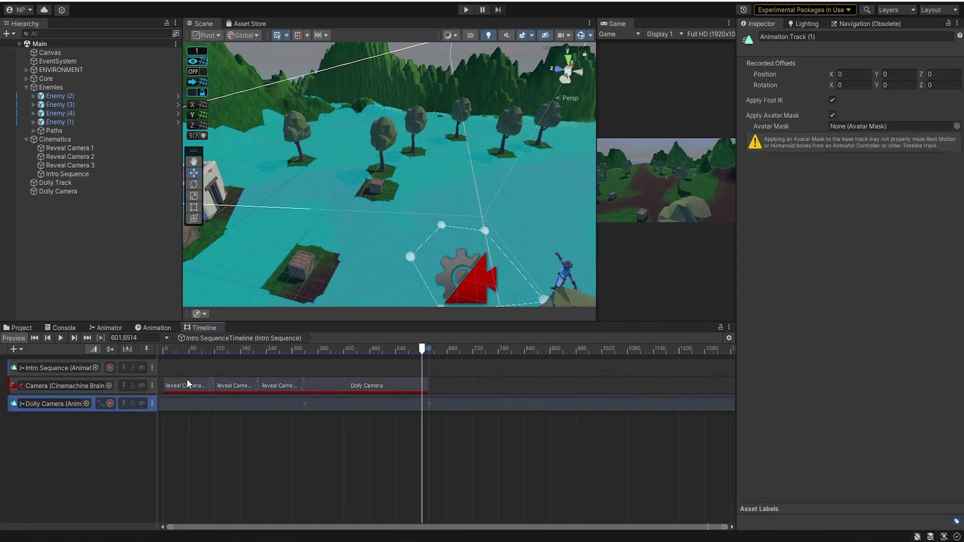
pyautogui.click(55, 369)
pyautogui.click(152, 368)
pyautogui.click(730, 341)
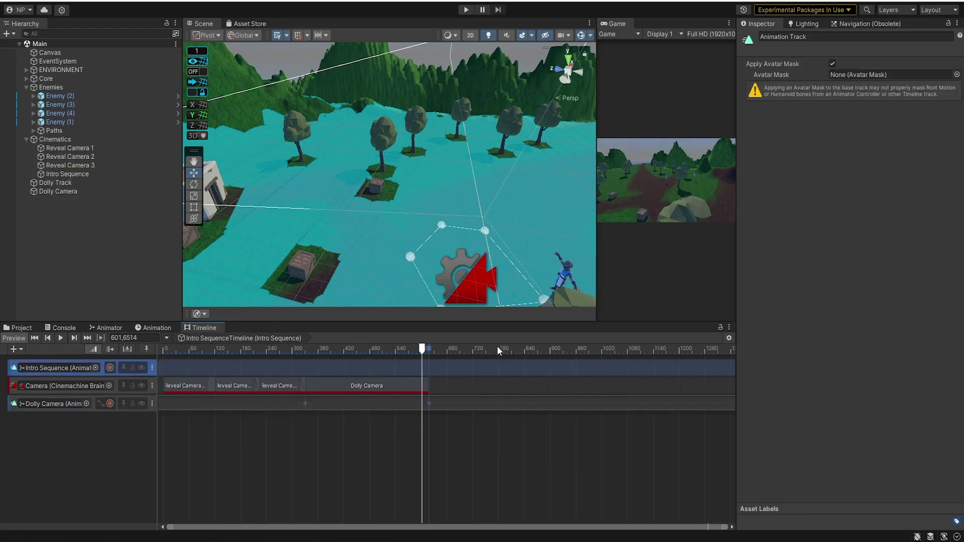
# Scrub the timeline to frame 851 and switch the ruler to seconds.
pyautogui.moveTo(498, 350); pyautogui.dragTo(529, 349)
pyautogui.click(731, 337)
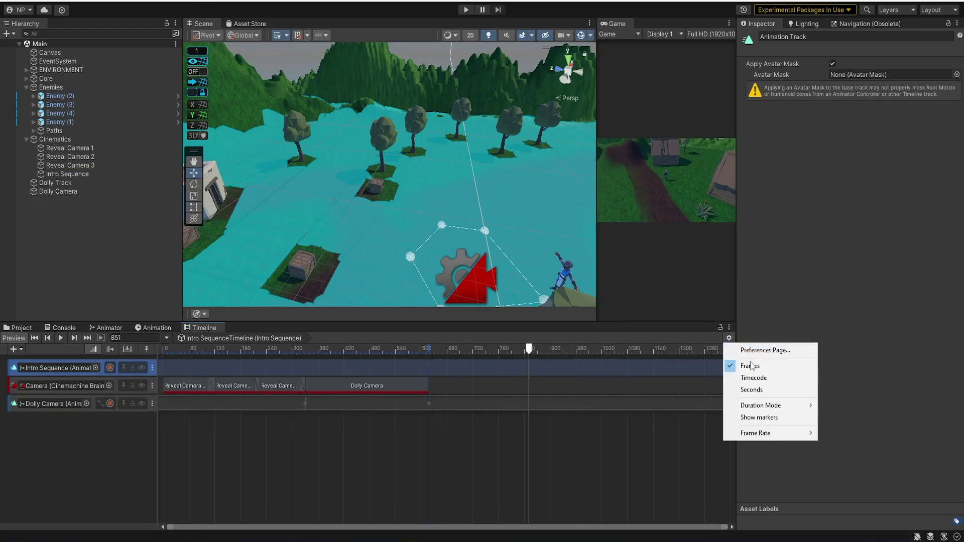
pyautogui.click(758, 396)
pyautogui.scroll(-3, 454, 360)
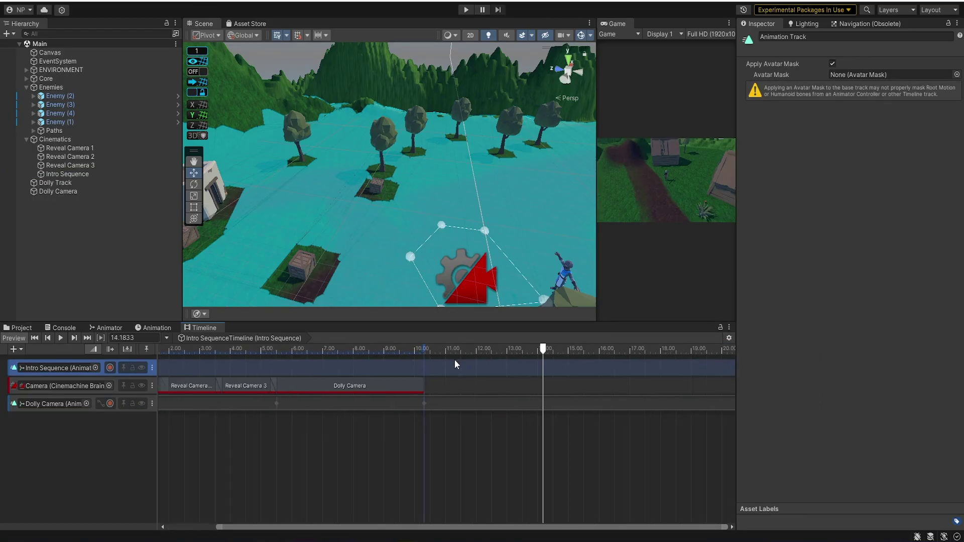
pyautogui.scroll(2, 439, 380)
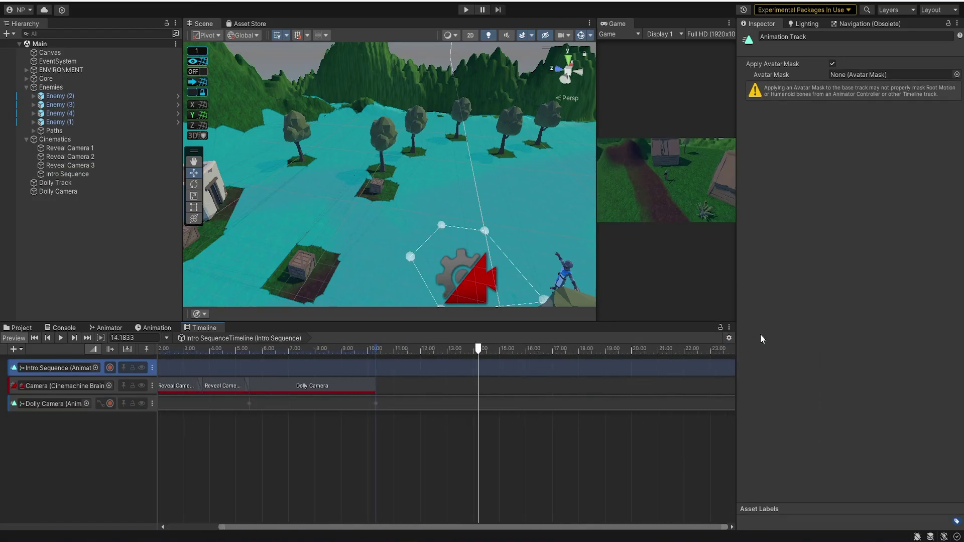
# Check that the frame rate stays at Game 60 fps and close the settings.
pyautogui.click(729, 338)
pyautogui.moveTo(769, 434)
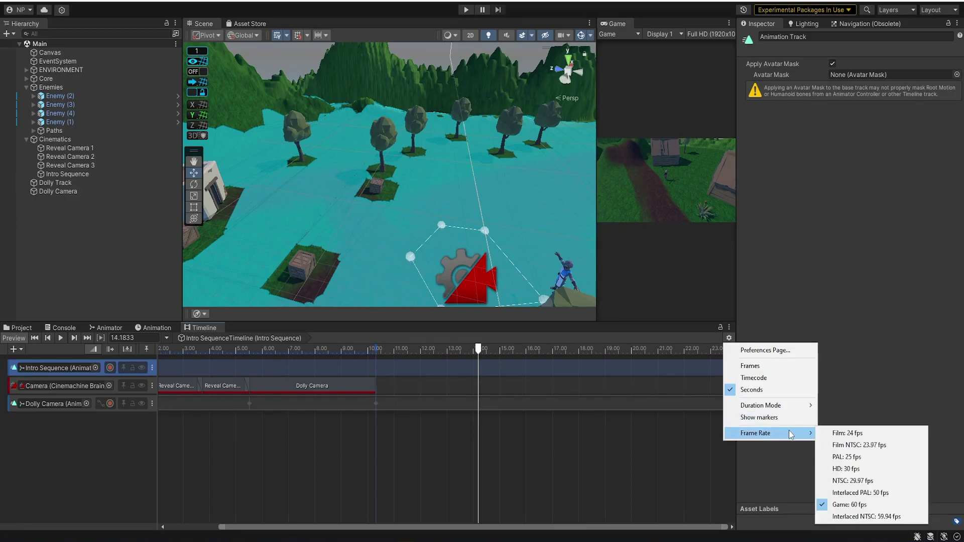
pyautogui.click(503, 322)
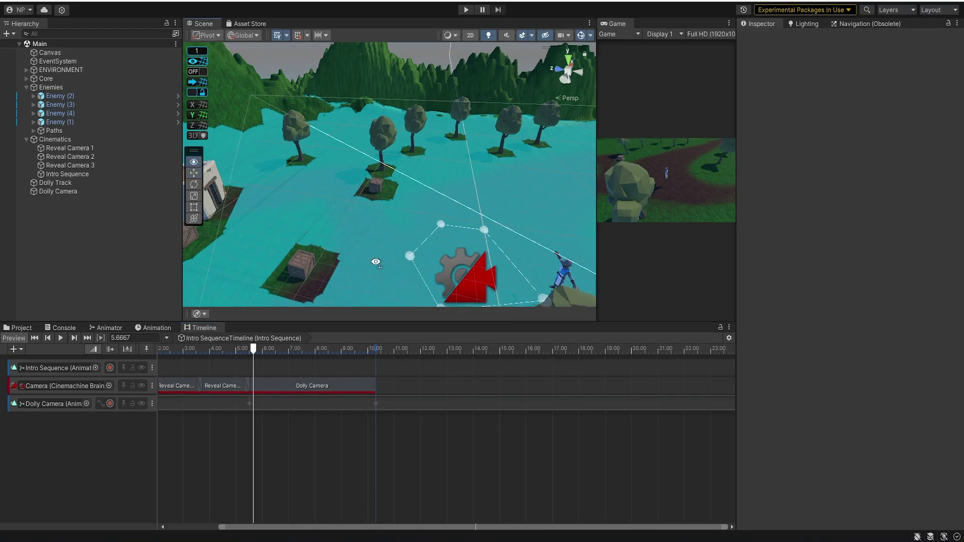
# Create an empty GameObject and frame the Player in the scene view.
pyautogui.moveTo(467, 297); pyautogui.dragTo(180, 167, button='middle')
pyautogui.rightClick(34, 221)
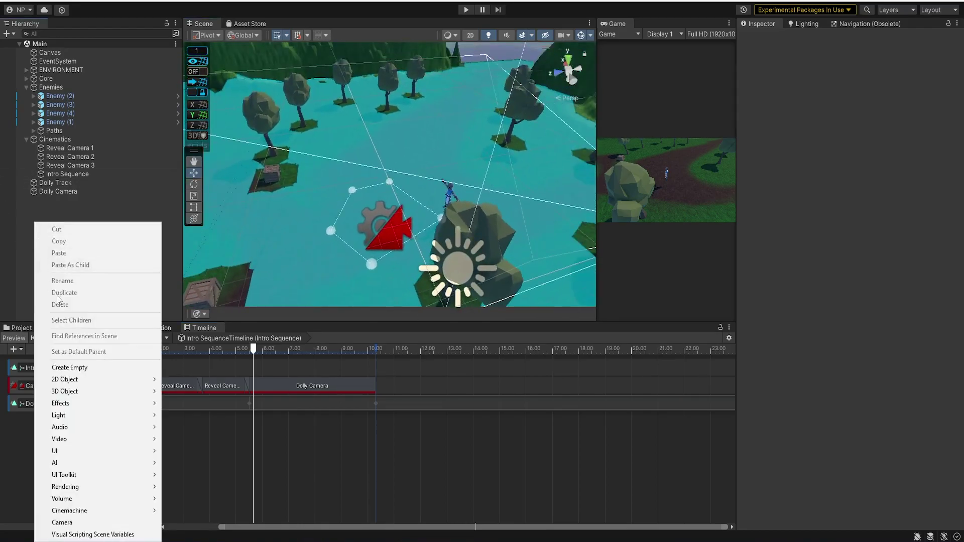
pyautogui.click(55, 366)
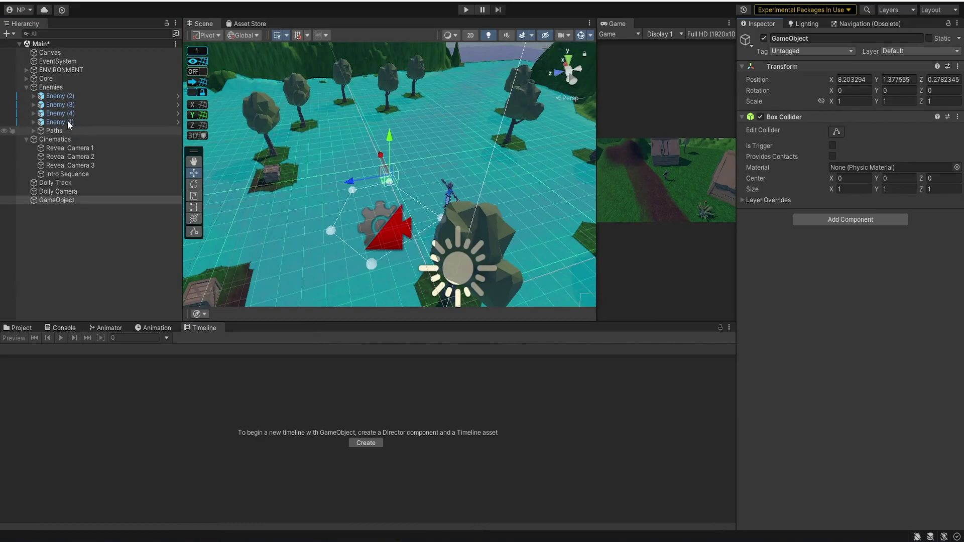
pyautogui.click(448, 193)
pyautogui.press('f')
pyautogui.moveTo(355, 150); pyautogui.dragTo(434, 162, button='right')
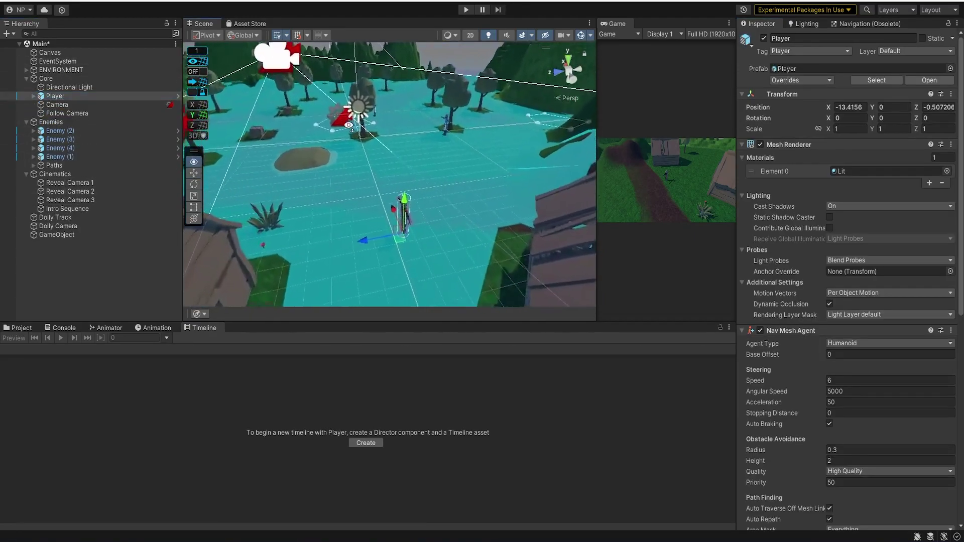
# Move the new GameObject beside the Player and stretch its Box Collider to 6.39 along Z.
pyautogui.click(91, 235)
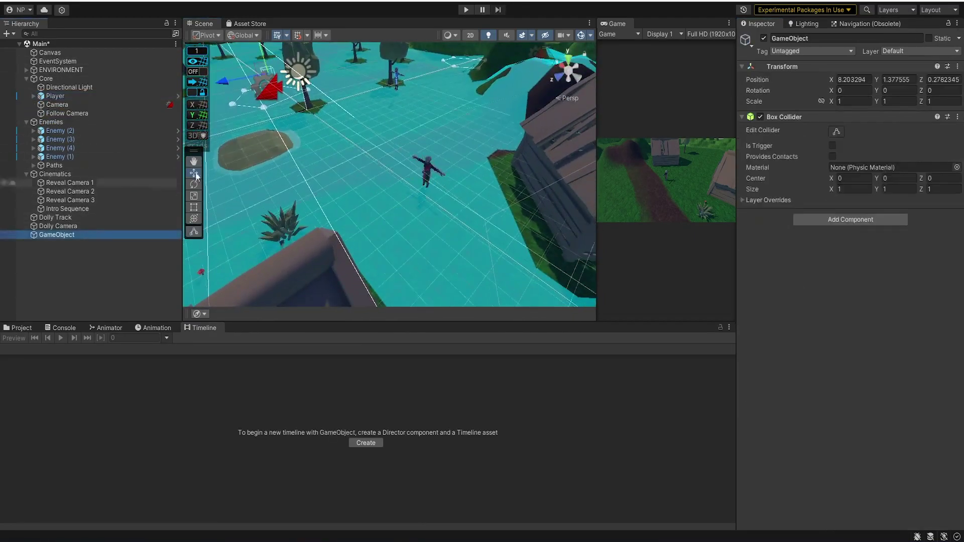
pyautogui.moveTo(268, 86); pyautogui.dragTo(249, 246)
pyautogui.moveTo(382, 236); pyautogui.dragTo(449, 279)
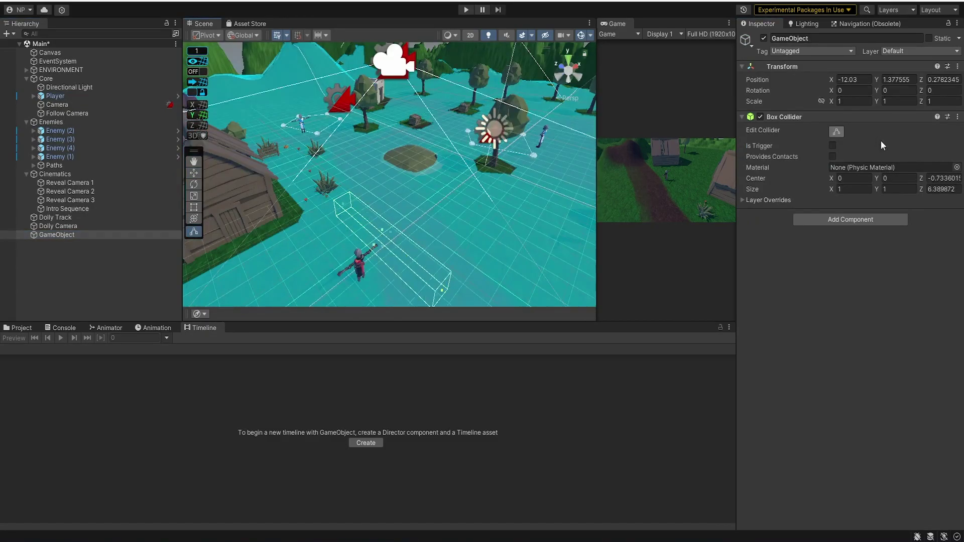
pyautogui.click(832, 146)
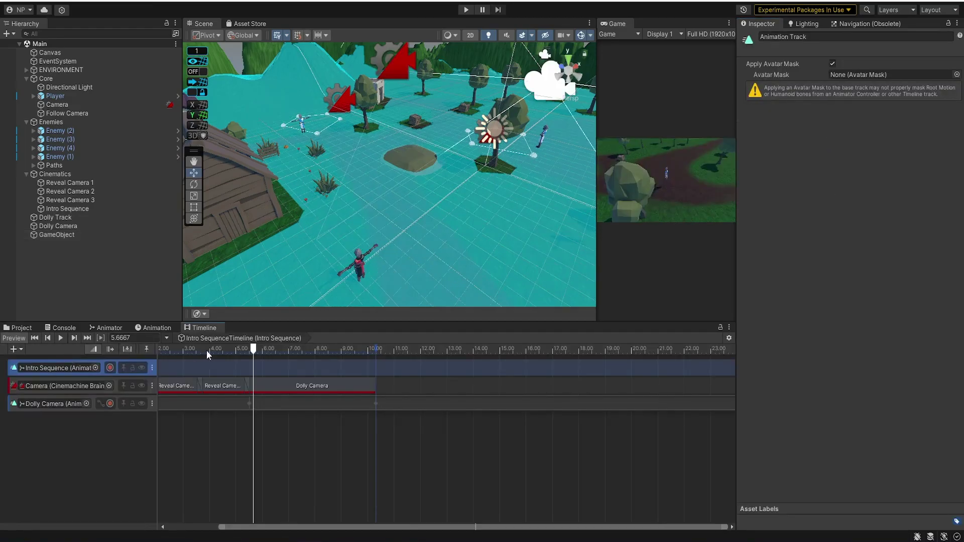
# Delete the extra GameObject from the scene.
pyautogui.press('Delete')
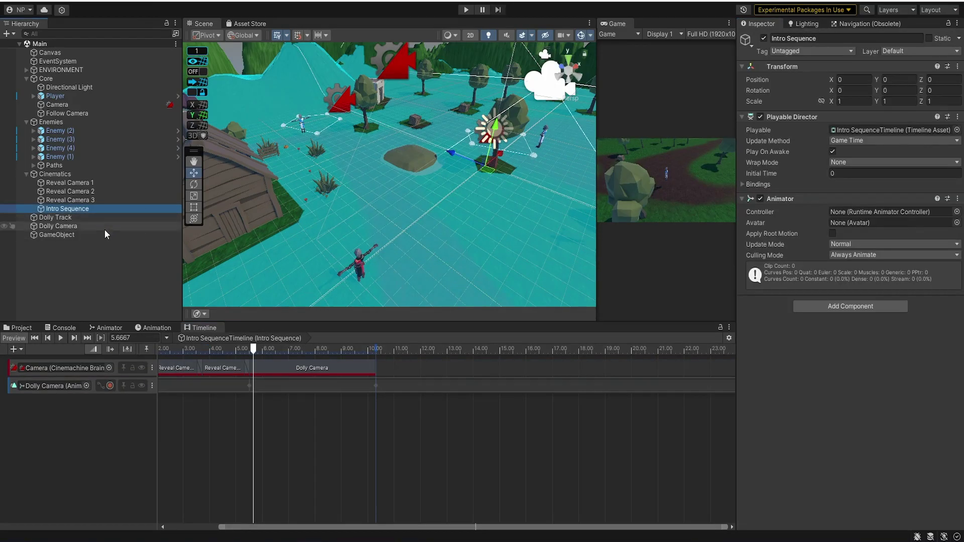
pyautogui.click(104, 235)
pyautogui.press('Delete')
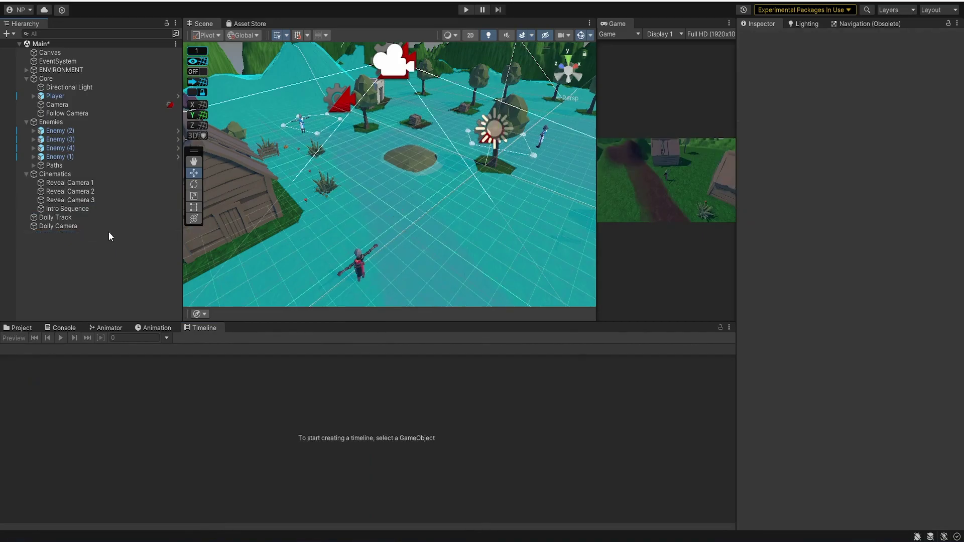
# Add a Box Collider to Intro Sequence and make it a trigger.
pyautogui.click(96, 209)
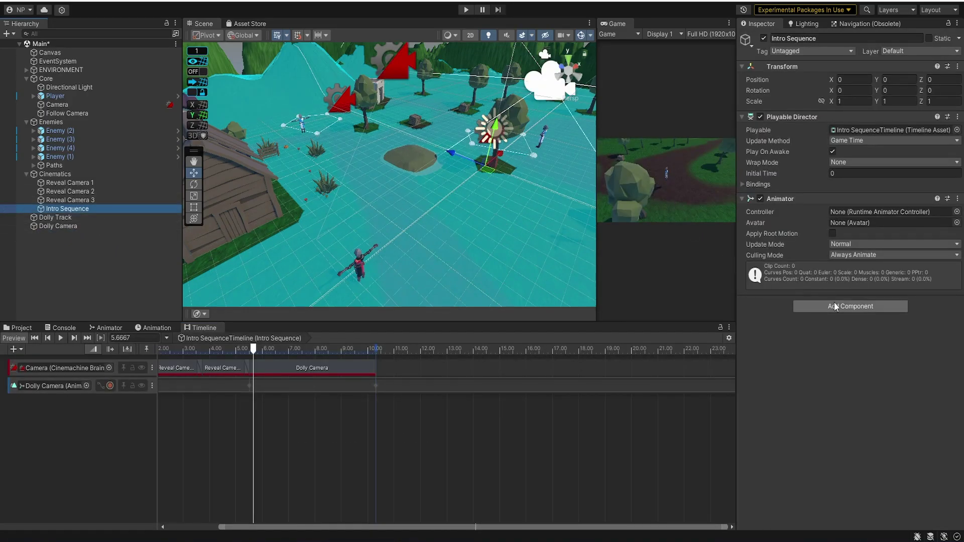
pyautogui.click(834, 307)
pyautogui.press('Return')
pyautogui.moveTo(517, 176)
pyautogui.keyDown('alt'); pyautogui.mouseDown()
pyautogui.moveTo(507, 175)
pyautogui.moveTo(512, 197)
pyautogui.moveTo(399, 219)
pyautogui.mouseUp(); pyautogui.keyUp('alt')
pyautogui.click(837, 316)
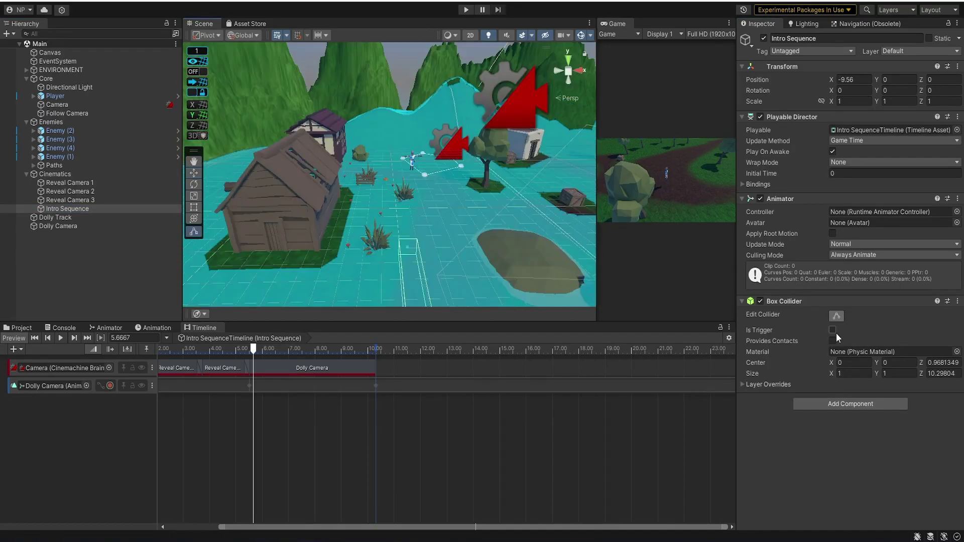
pyautogui.click(835, 331)
# Add a Rigidbody to Intro Sequence and turn off its Use Gravity.
pyautogui.click(870, 402)
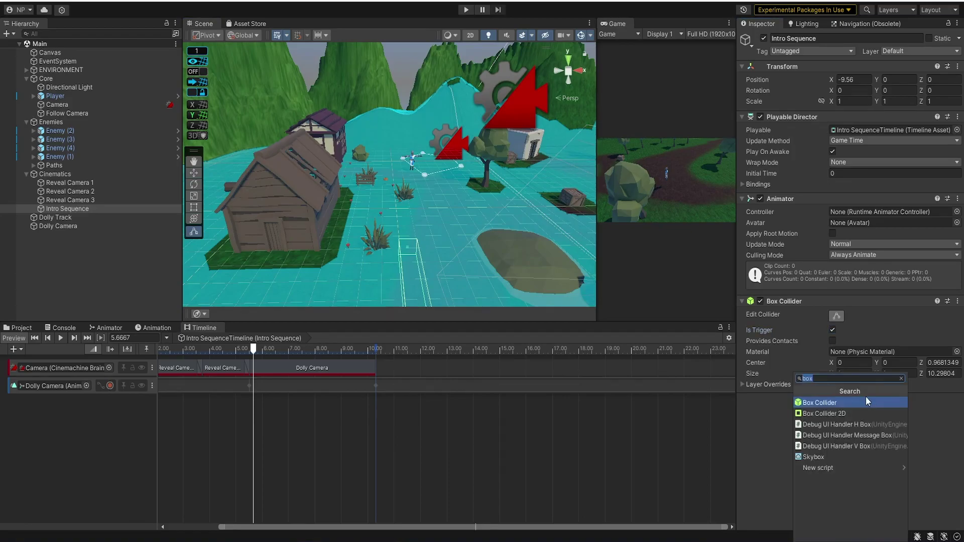
pyautogui.write('rigid')
pyautogui.press('Return')
pyautogui.scroll(-1, 854, 427)
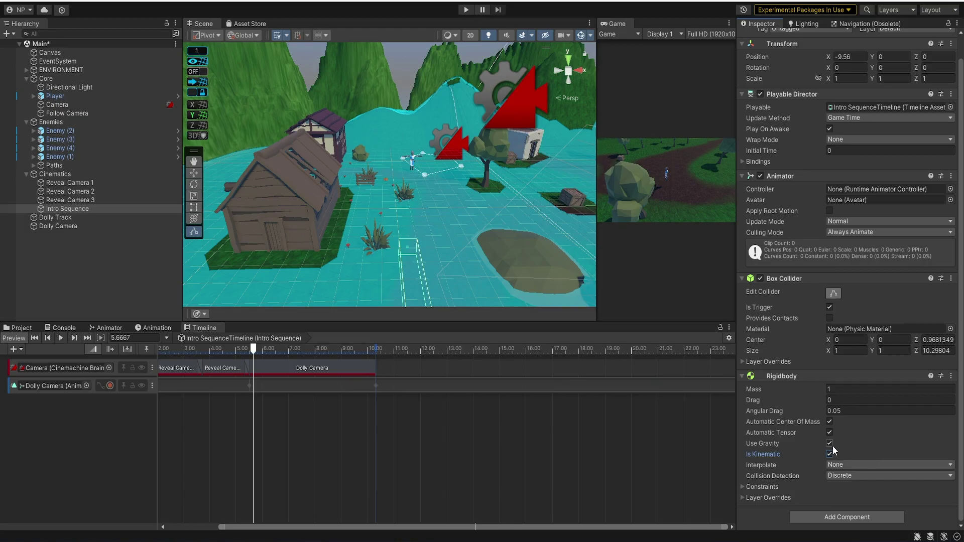
pyautogui.click(829, 444)
# Add a non-trigger Capsule Collider to the Player, height 2.71 centred at Y 0.86.
pyautogui.click(101, 96)
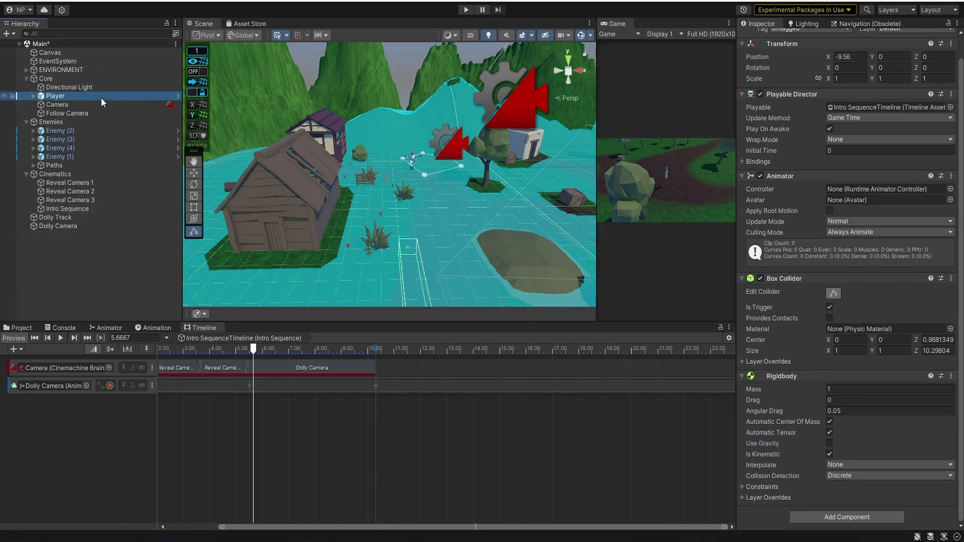
pyautogui.click(847, 518)
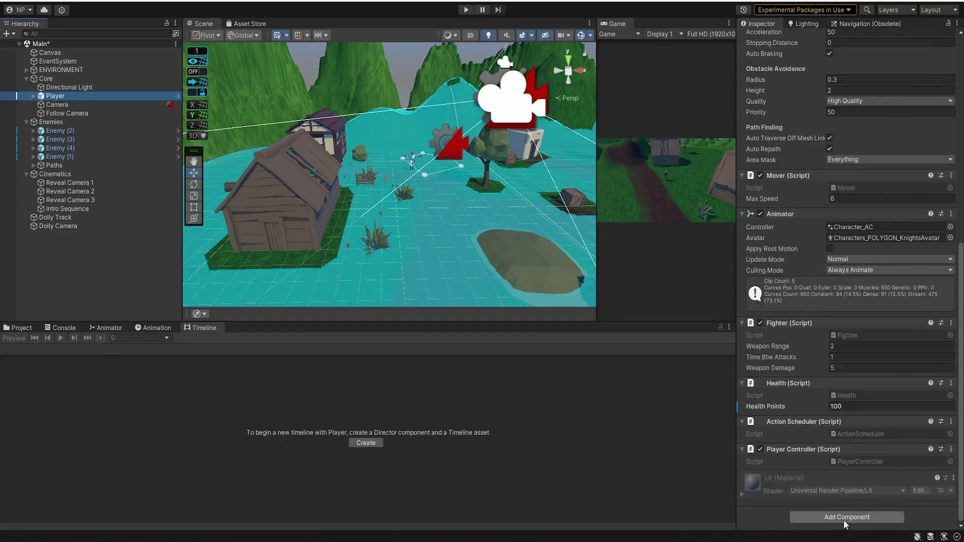
pyautogui.click(844, 400)
pyautogui.scroll(3, 837, 333)
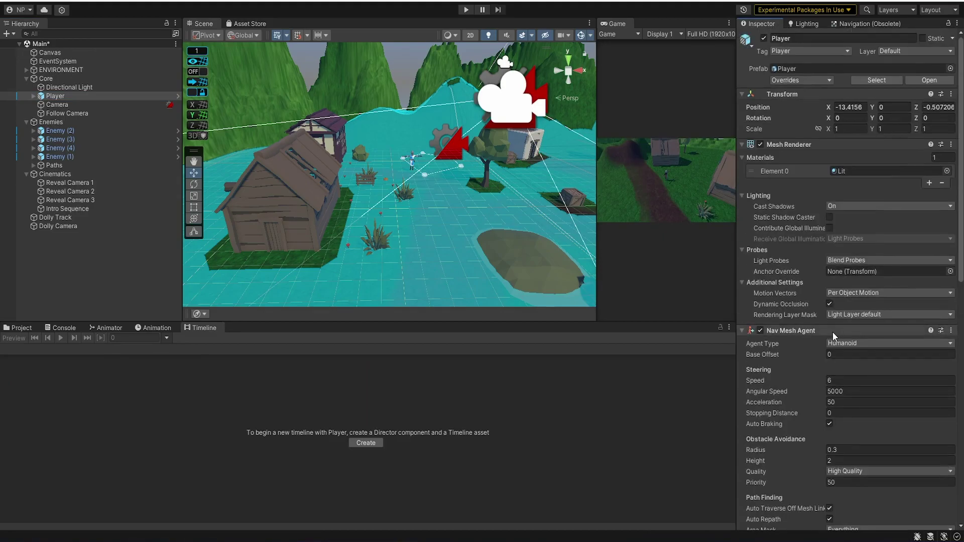
pyautogui.scroll(-5, 833, 333)
pyautogui.scroll(-5, 808, 318)
pyautogui.scroll(-3, 796, 202)
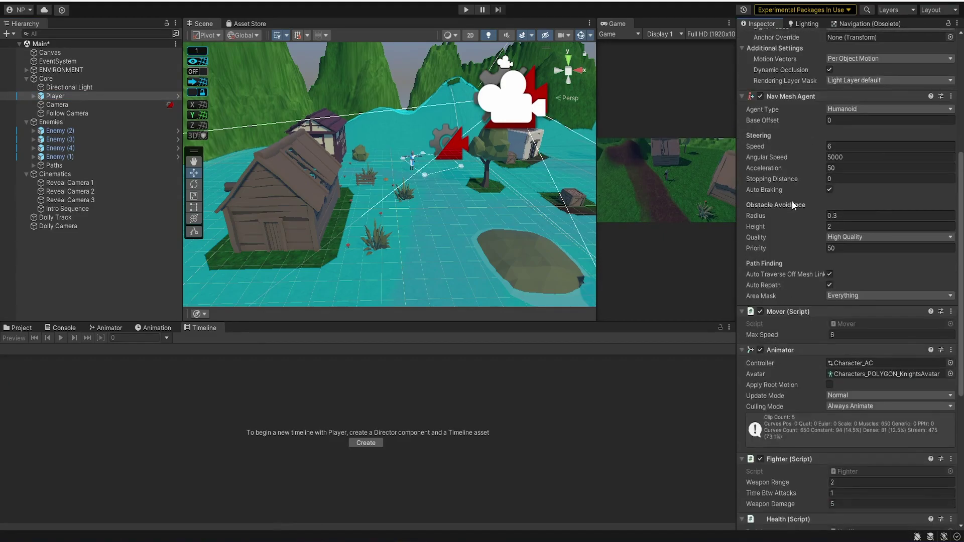
pyautogui.scroll(-5, 792, 201)
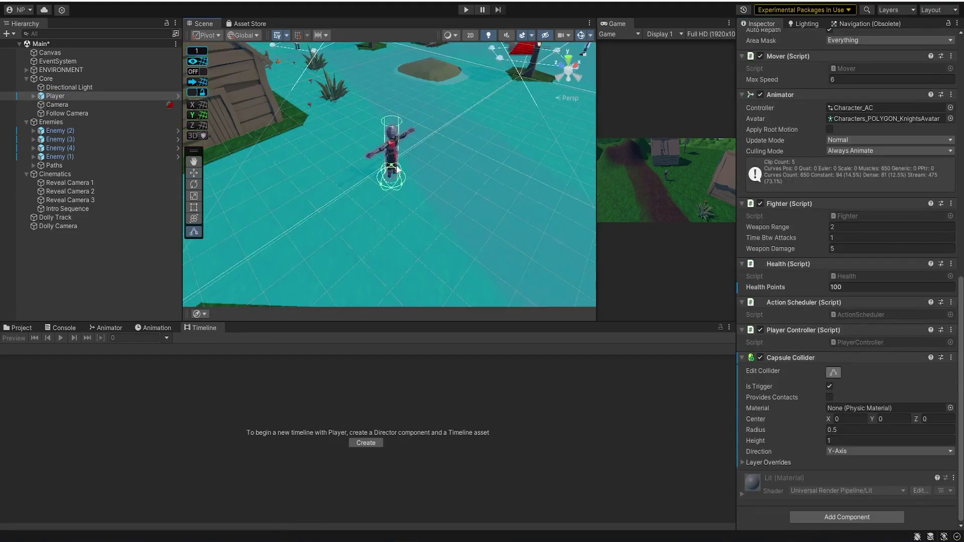
pyautogui.hotkey('ctrl', 'z')
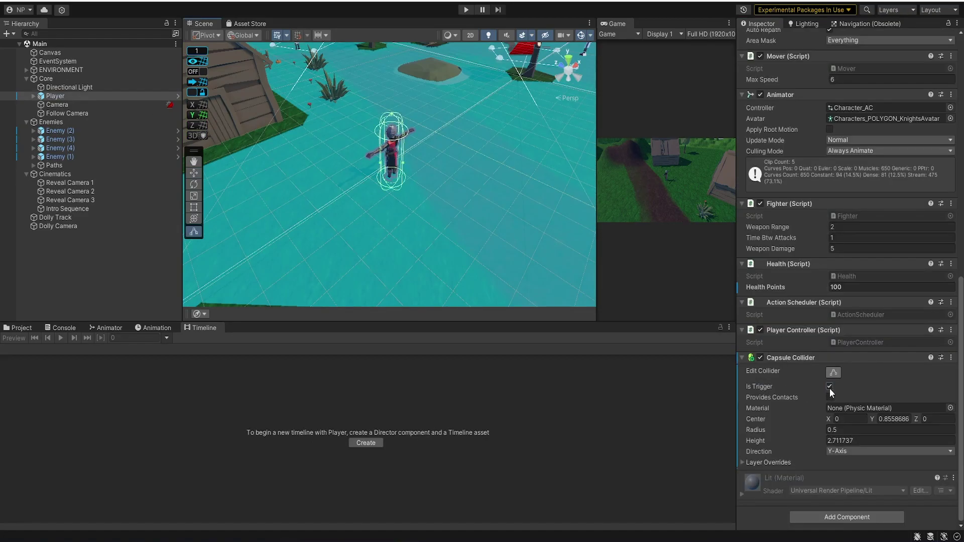
pyautogui.click(830, 386)
pyautogui.scroll(2, 868, 285)
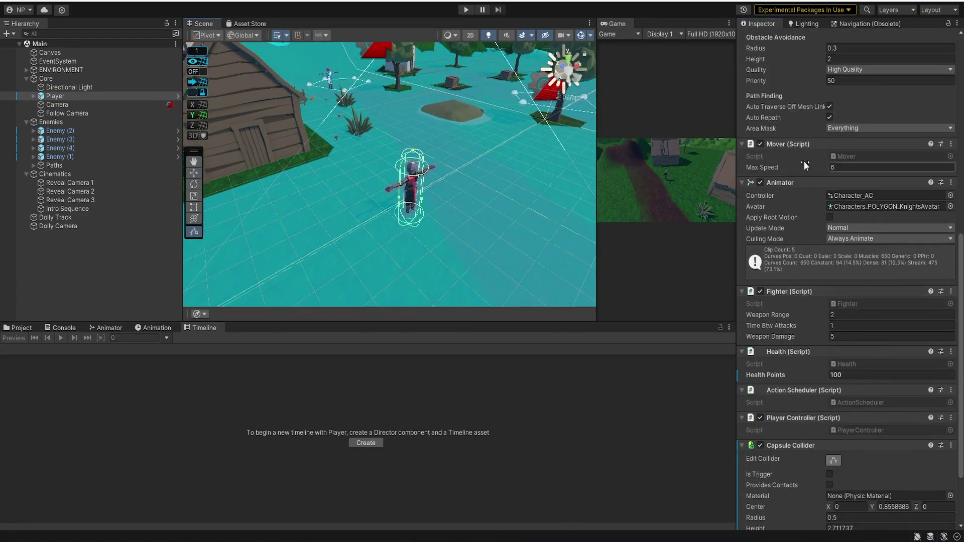
pyautogui.scroll(5, 803, 161)
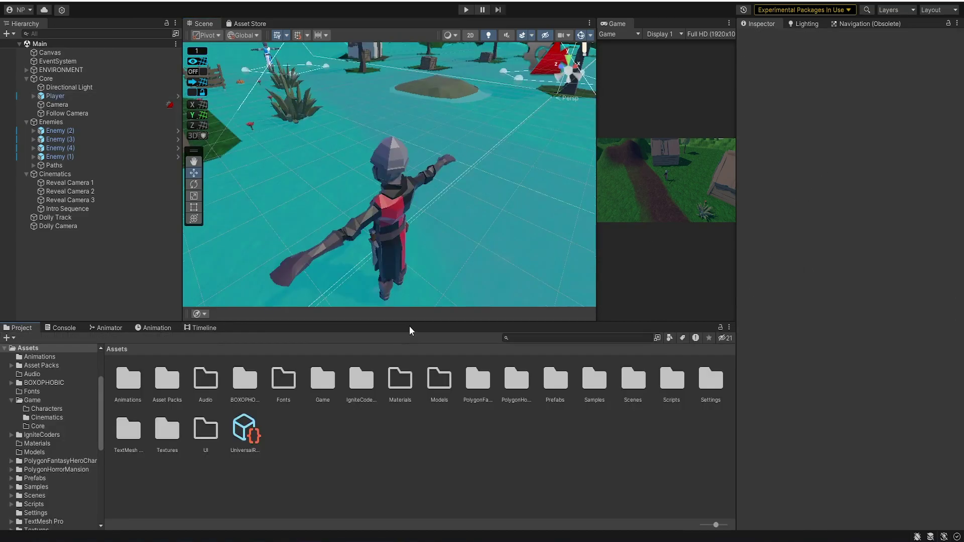
# Open the Assets/Scripts/Cinematics folder and bring up its Create menu.
pyautogui.doubleClick(673, 382)
pyautogui.rightClick(336, 406)
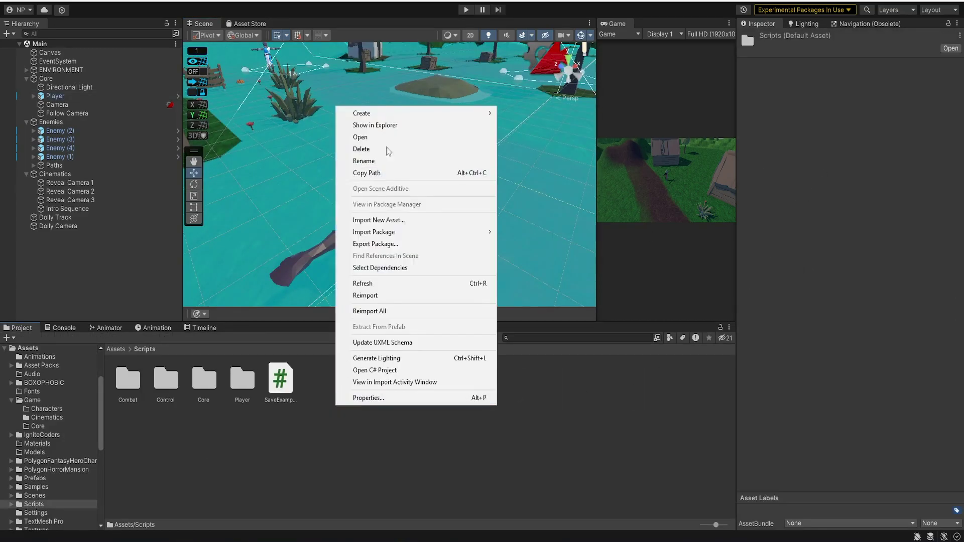
pyautogui.moveTo(431, 112)
pyautogui.rightClick(164, 388)
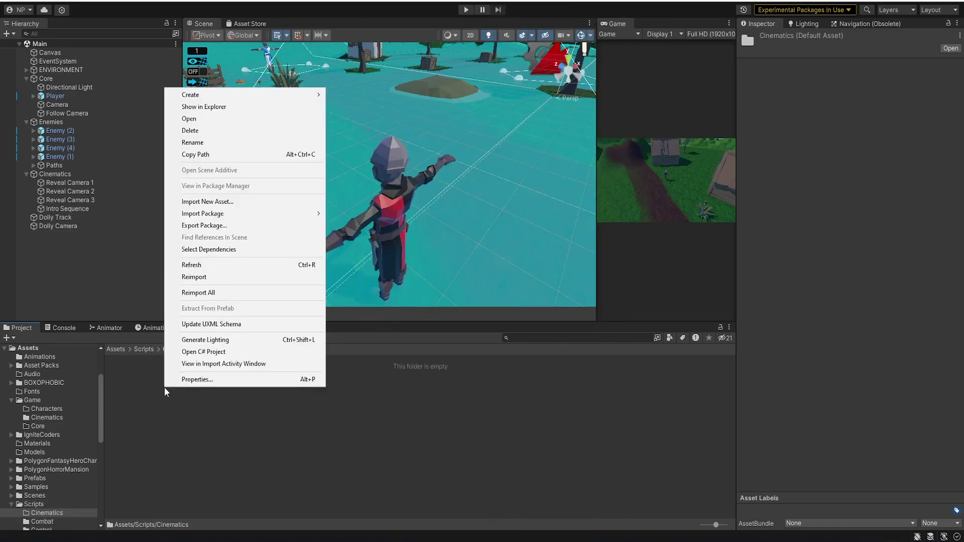
pyautogui.moveTo(210, 93)
pyautogui.moveTo(421, 87)
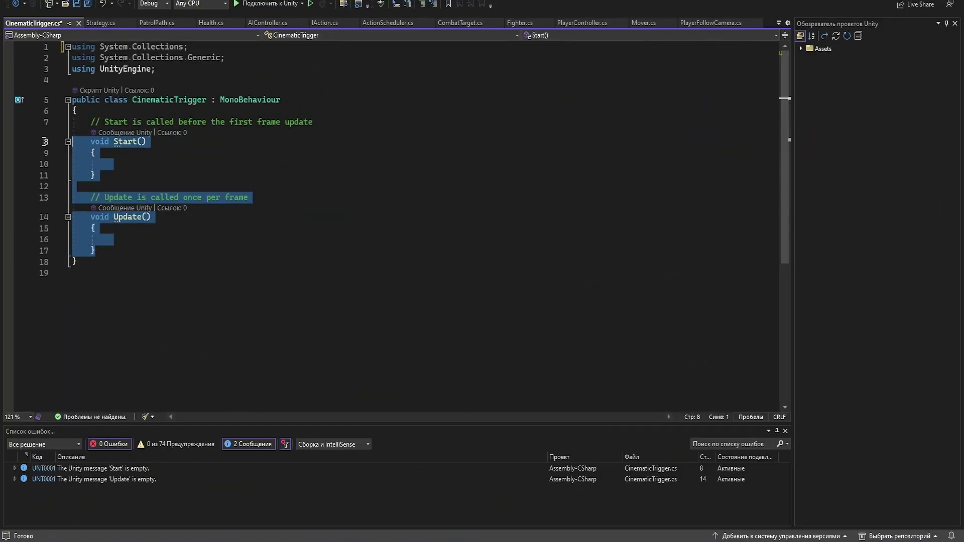
# Delete the empty Start and Update methods and the unused using lines.
pyautogui.moveTo(45, 142); pyautogui.dragTo(39, 132)
pyautogui.press('Delete')
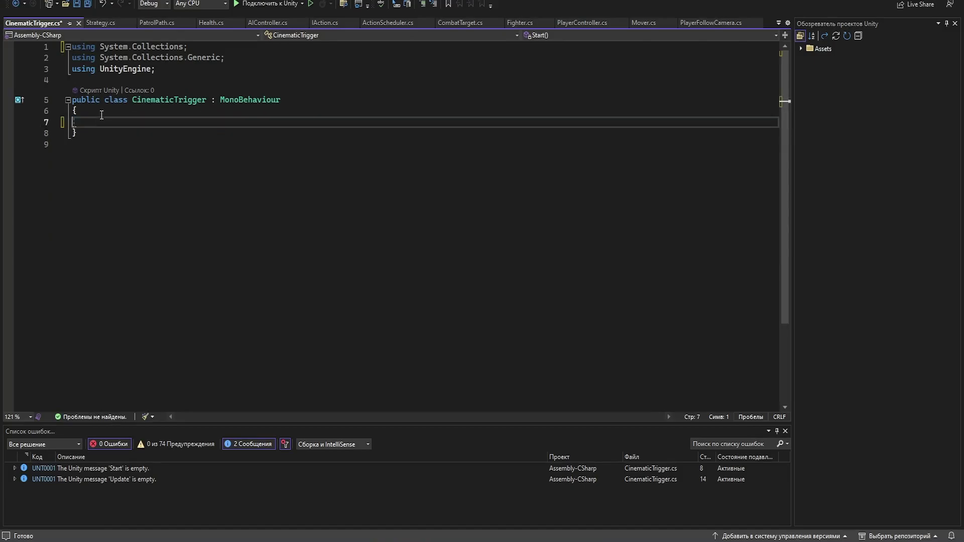
pyautogui.moveTo(229, 57); pyautogui.dragTo(10, 19)
pyautogui.press('Delete')
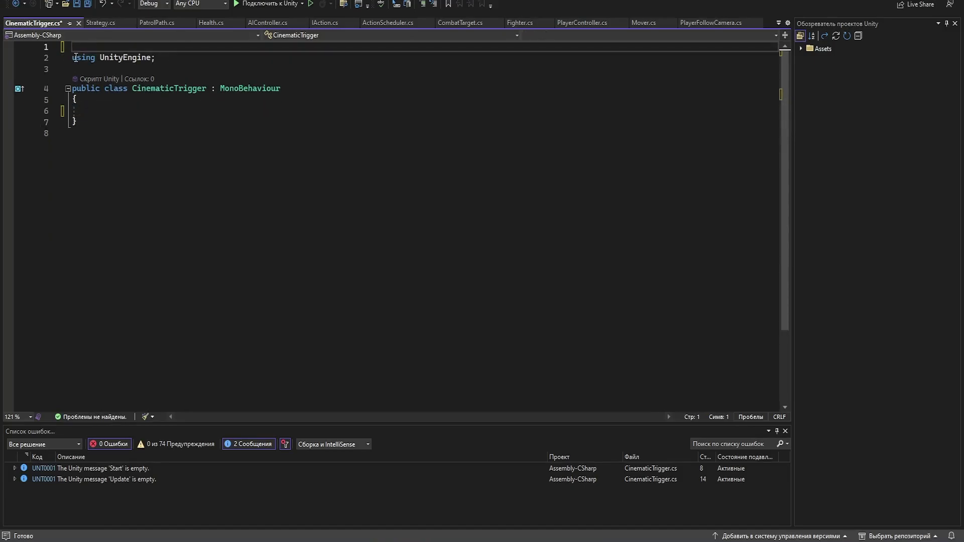
pyautogui.click(75, 59)
pyautogui.press('BackSpace')
pyautogui.click(78, 60)
pyautogui.press('Return')
pyautogui.press('Return')
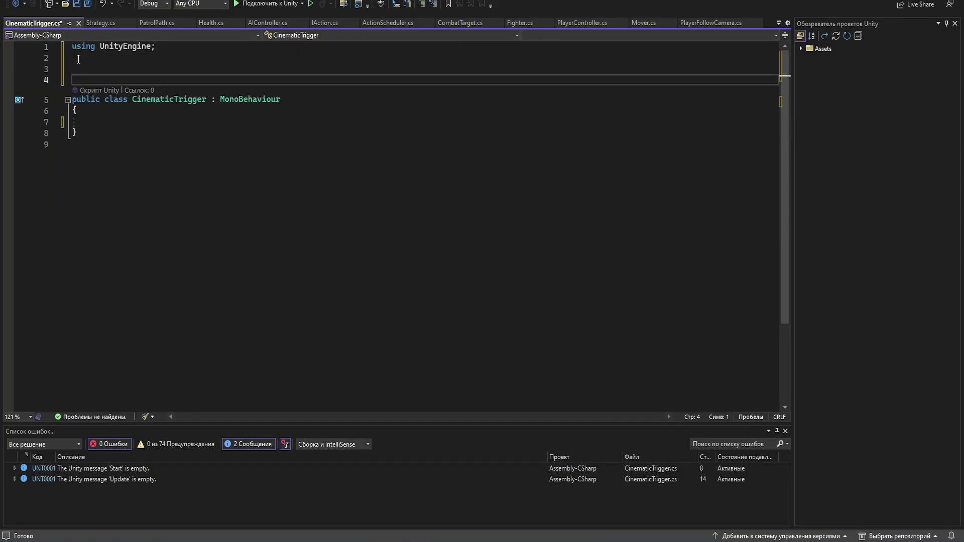
# Type 'namespace RPG.Cinematics' with an opening brace above the class.
pyautogui.write('nam')
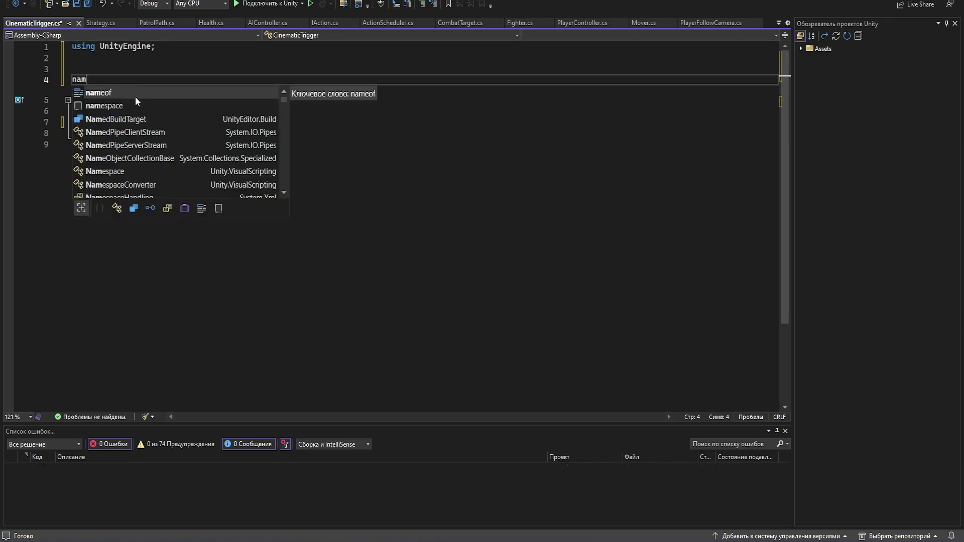
pyautogui.doubleClick(147, 104)
pyautogui.write('RPG/')
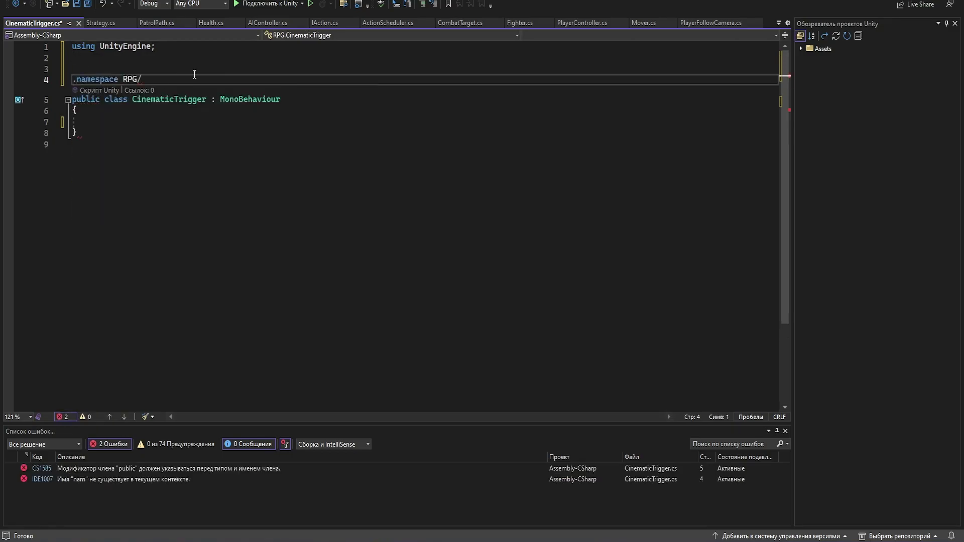
pyautogui.click(196, 73)
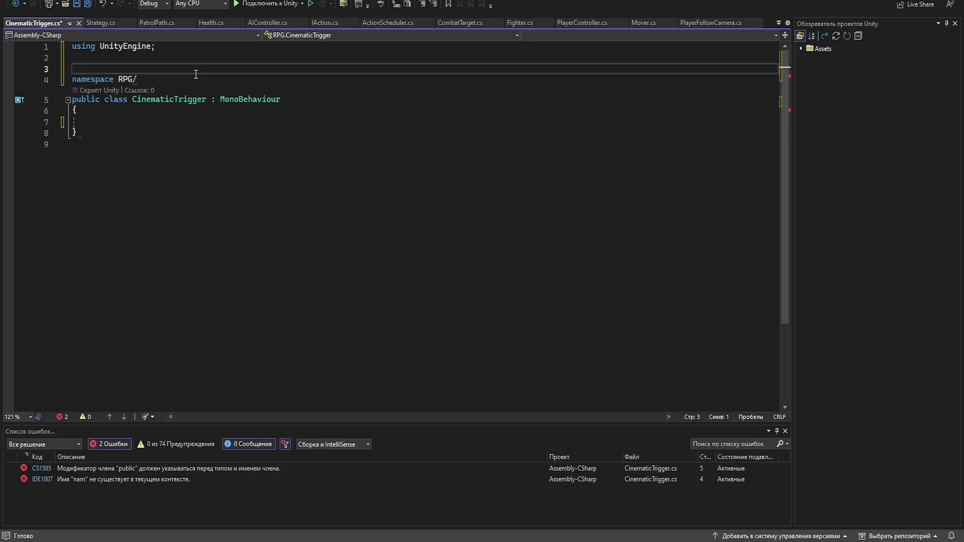
pyautogui.click(201, 79)
pyautogui.write('.Cinema')
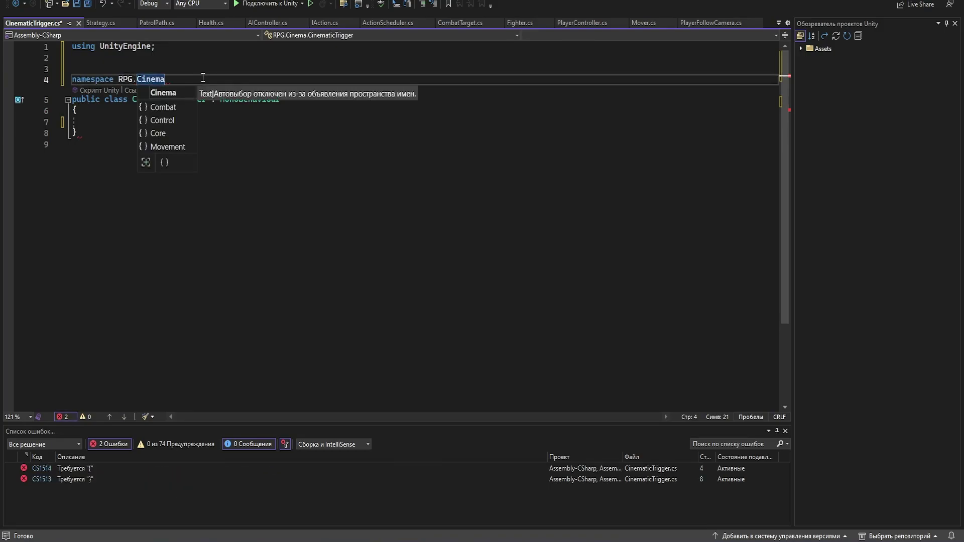
pyautogui.write('tics')
pyautogui.press('Return')
pyautogui.write('{')
pyautogui.press('Return')
# Move the CinematicTrigger class inside the namespace braces, indent it, and save.
pyautogui.moveTo(54, 166); pyautogui.dragTo(55, 133)
pyautogui.hotkey('alt', 'Up')
pyautogui.hotkey('alt', 'Up')
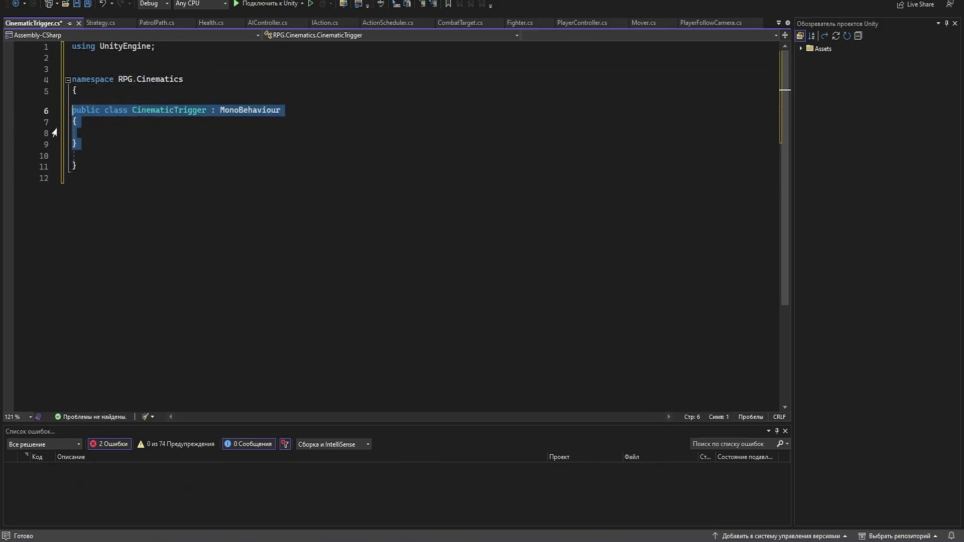
pyautogui.press('Tab')
pyautogui.click(94, 144)
pyautogui.press('Delete')
pyautogui.hotkey('ctrl', 's')
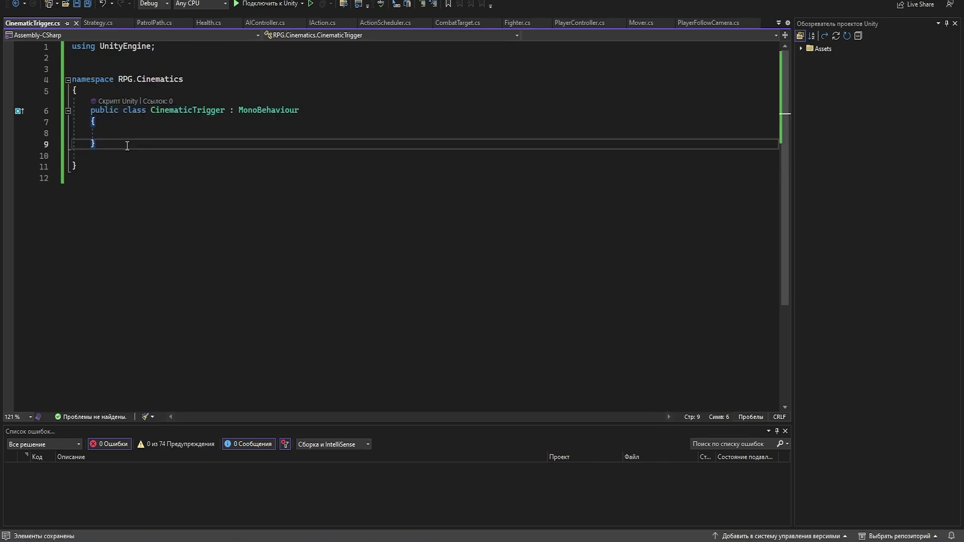
# Begin a second line 'using Get' below the first using.
pyautogui.click(149, 53)
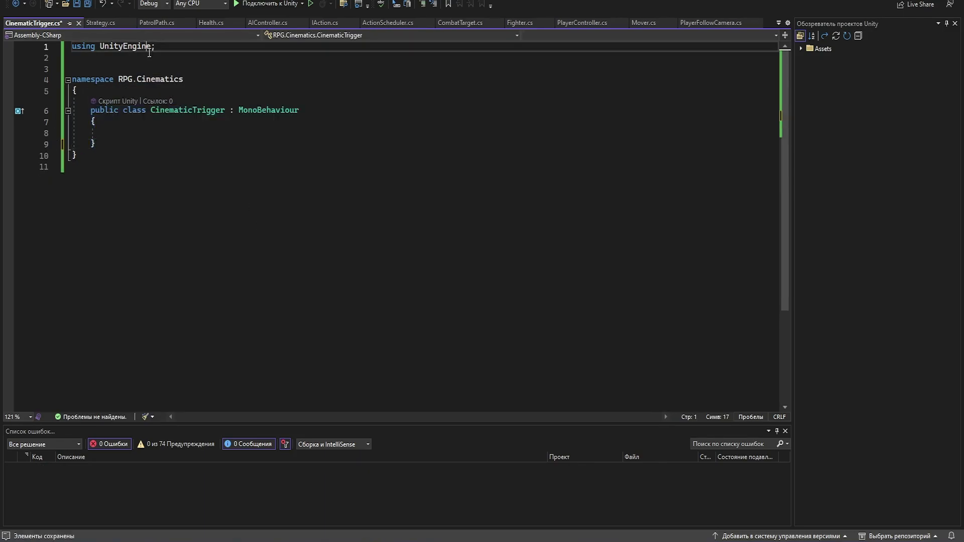
pyautogui.click(167, 54)
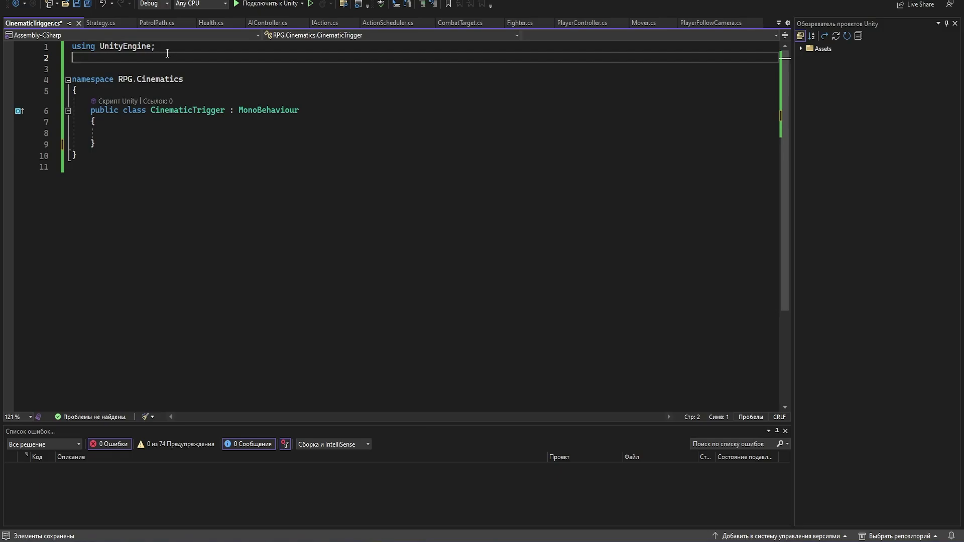
pyautogui.write('using ')
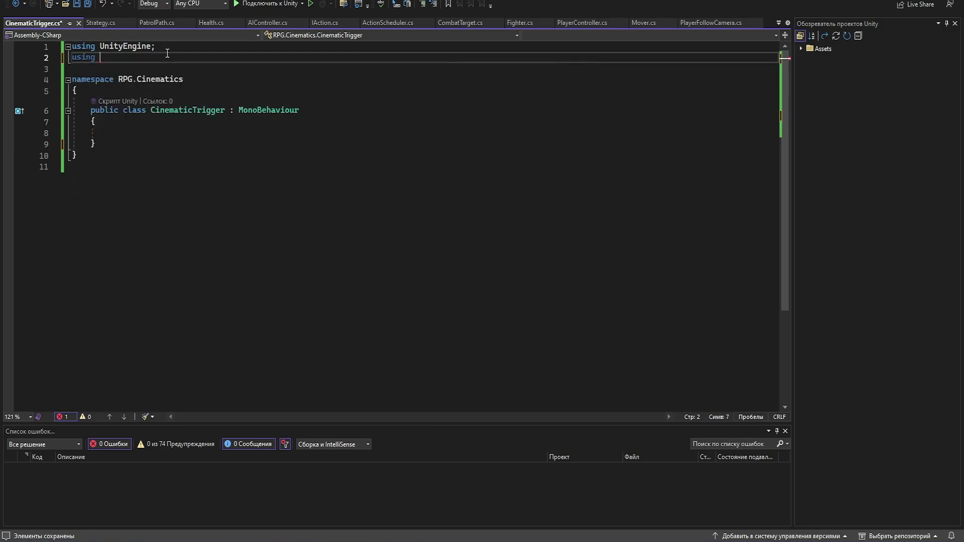
pyautogui.write('Get')
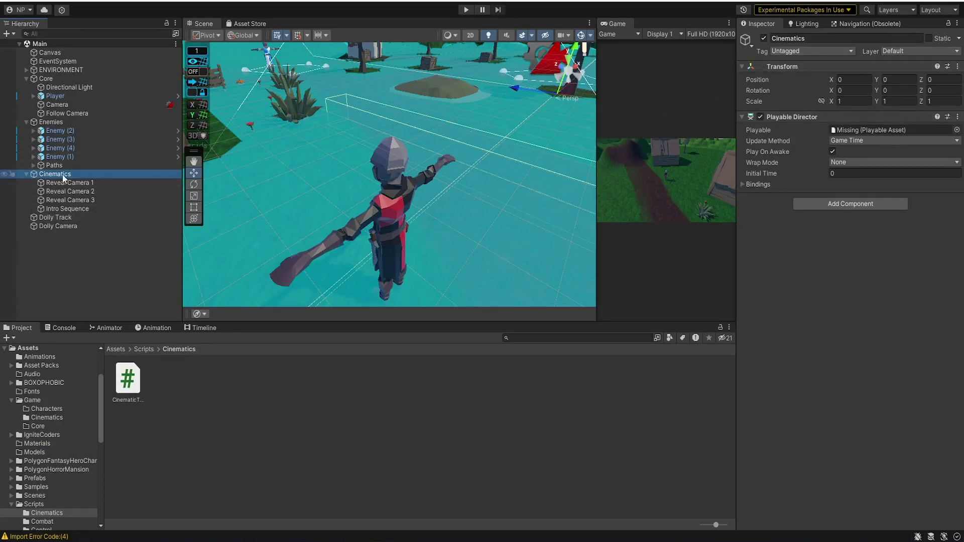
# Select Intro Sequence and untick its Play On Awake.
pyautogui.click(26, 174)
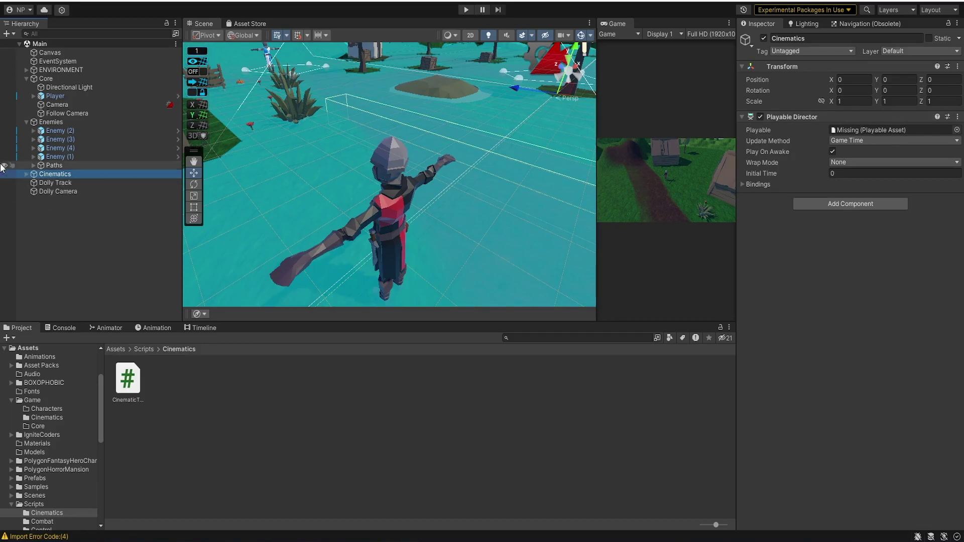
pyautogui.click(26, 175)
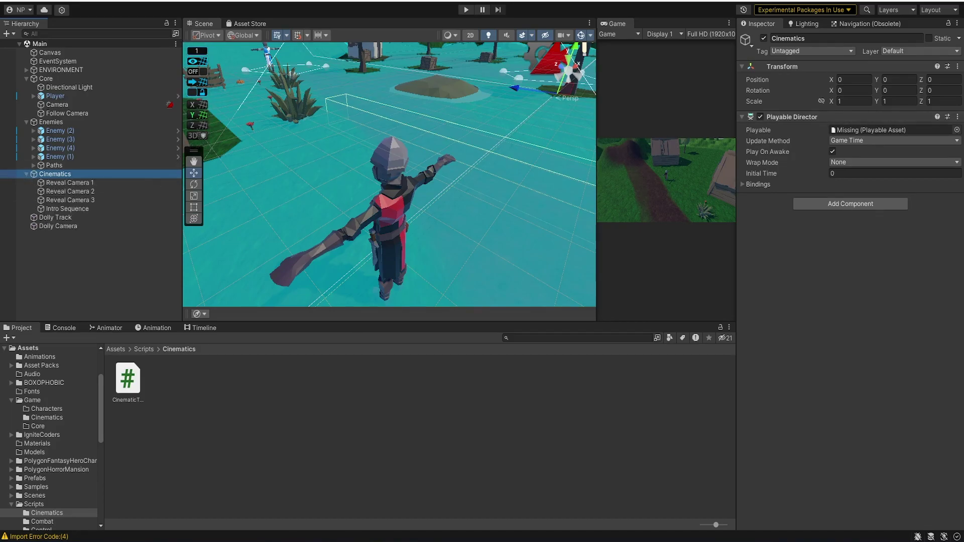
pyautogui.hotkey('ctrl', 'z')
pyautogui.hotkey('ctrl', 'z')
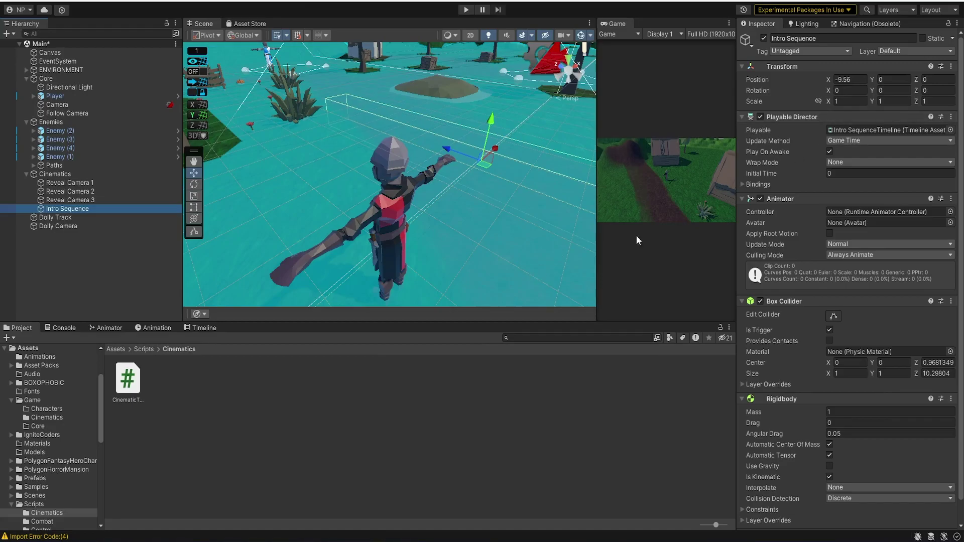
pyautogui.click(182, 330)
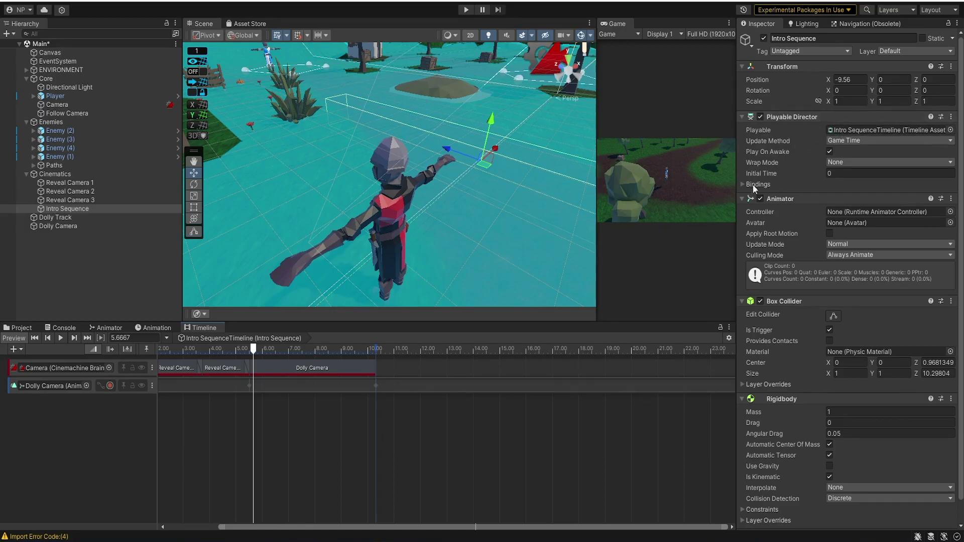
pyautogui.click(22, 328)
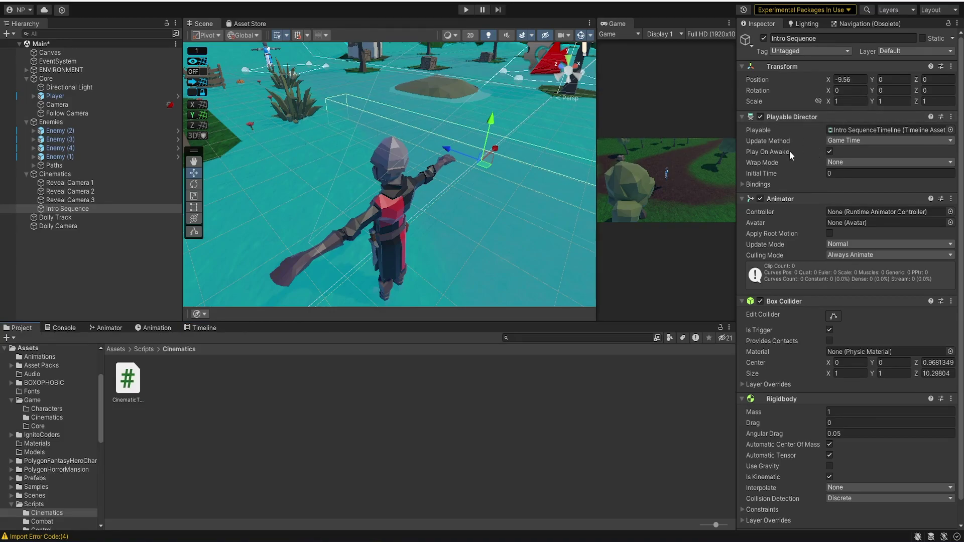
pyautogui.click(829, 151)
# Raise Intro Sequence slightly to Y 0.32 and put it on the Ignore Raycast layer.
pyautogui.scroll(-3, 390, 252)
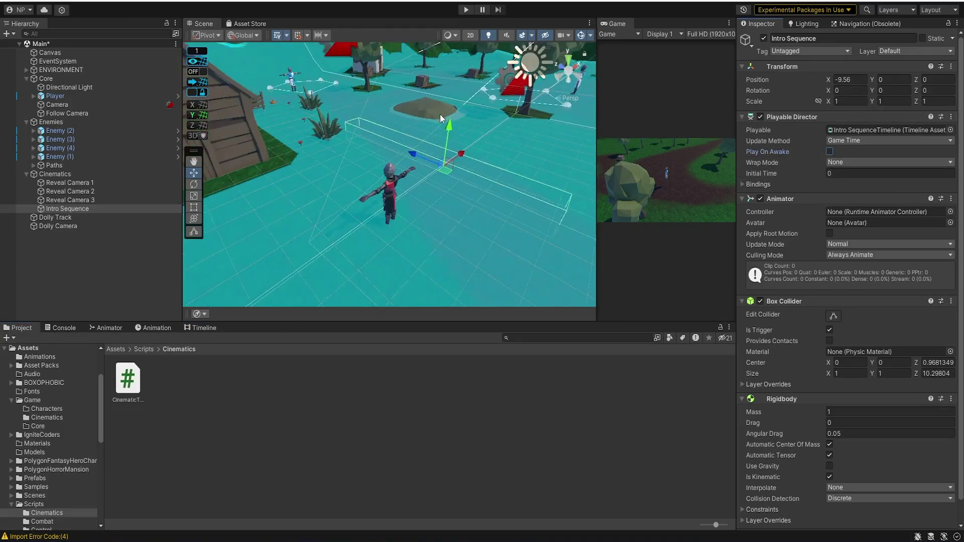
pyautogui.moveTo(451, 119); pyautogui.dragTo(451, 114)
pyautogui.click(899, 51)
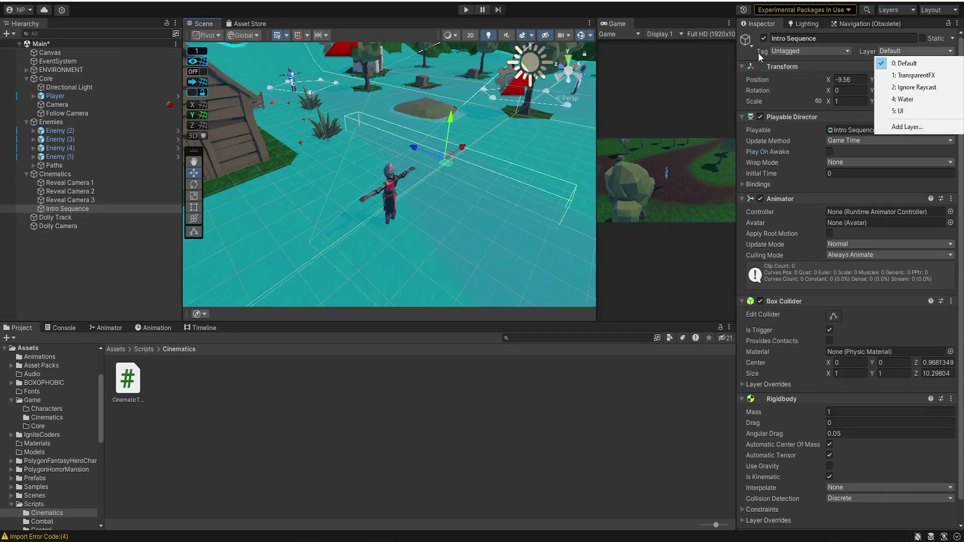
pyautogui.click(754, 51)
pyautogui.click(904, 50)
pyautogui.click(924, 87)
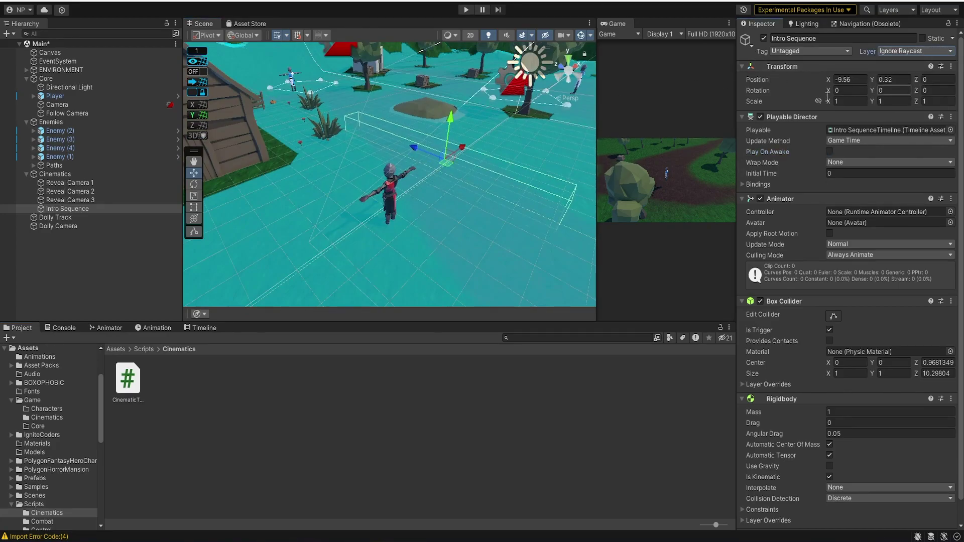
pyautogui.hotkey('ctrl', 's')
# Drag the trigger box's top handle up to a height of 4.65.
pyautogui.moveTo(382, 181); pyautogui.dragTo(441, 161, button='right')
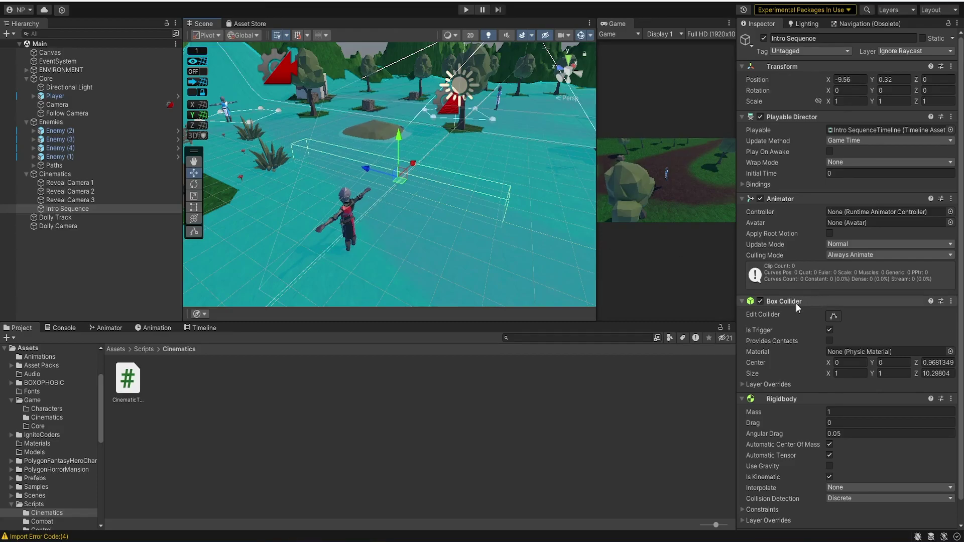
pyautogui.click(834, 315)
pyautogui.moveTo(381, 159); pyautogui.dragTo(396, 153)
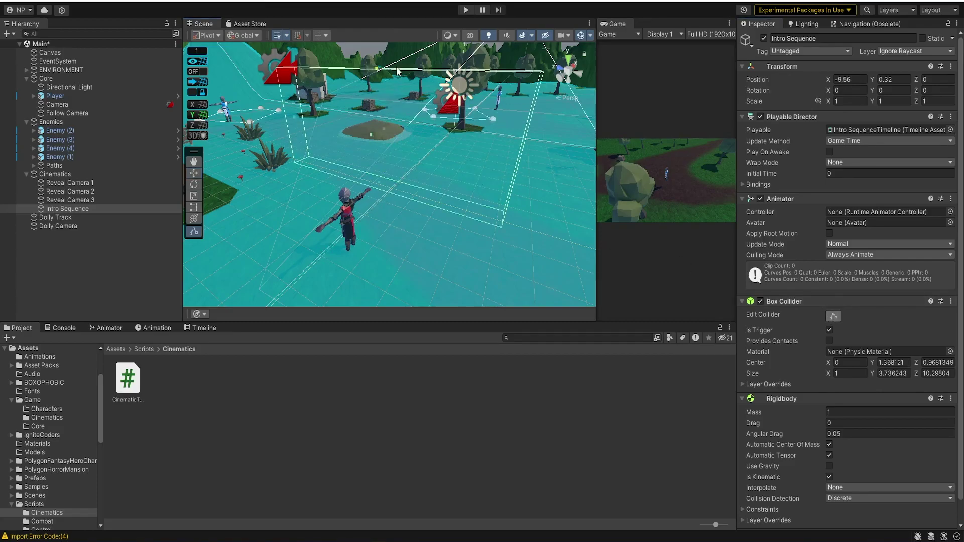
pyautogui.moveTo(396, 153)
pyautogui.mouseDown(button='right')
pyautogui.moveTo(326, 143)
pyautogui.moveTo(236, 155)
pyautogui.mouseUp(button='right')
pyautogui.rightClick(820, 242)
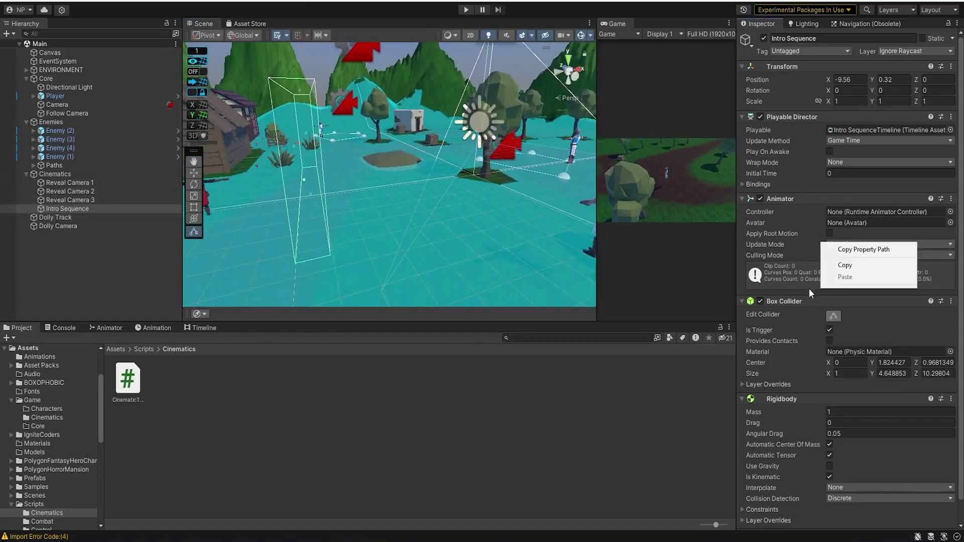
pyautogui.click(794, 309)
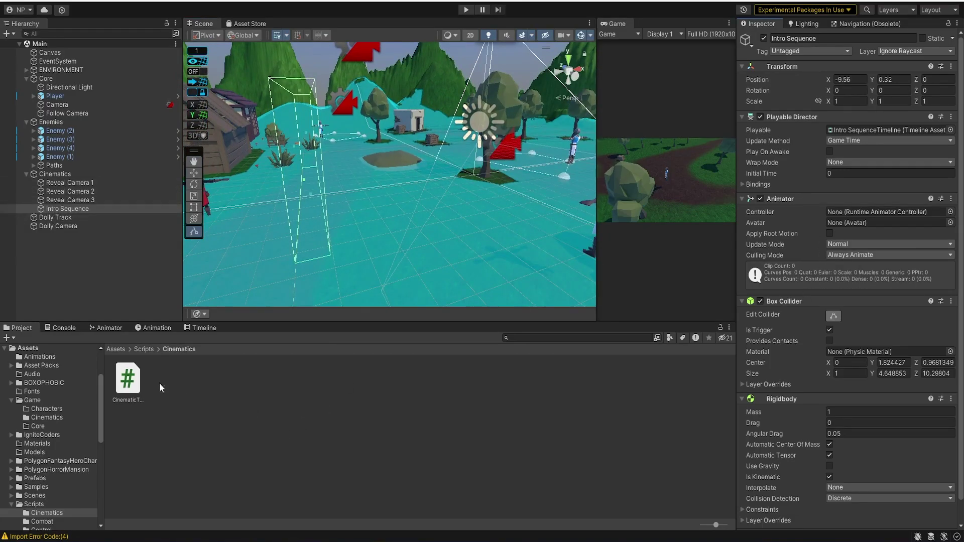
# Add the isAlreadyTriggered bool, set it true before the Play call, and save.
pyautogui.moveTo(132, 378); pyautogui.dragTo(827, 504)
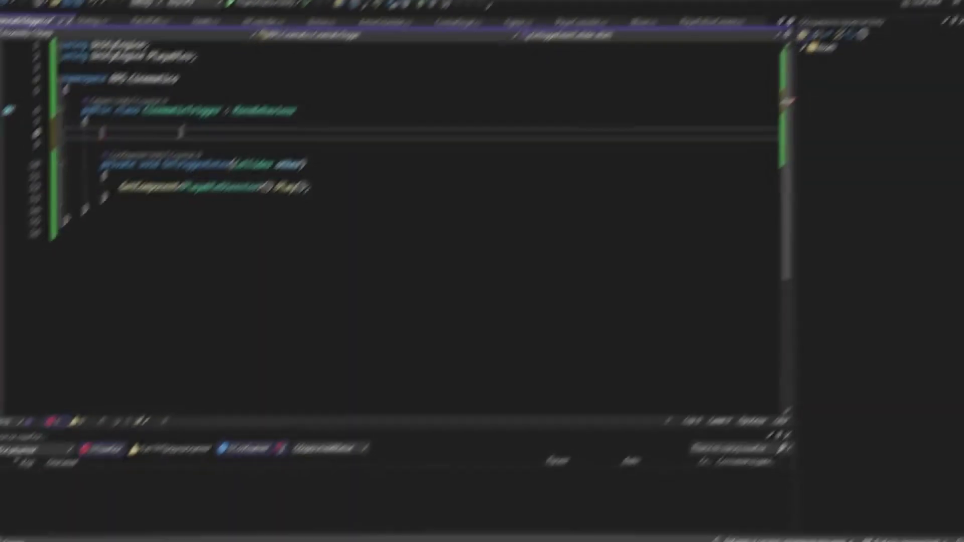
pyautogui.write('bool isAlreadyTriggered = false;')
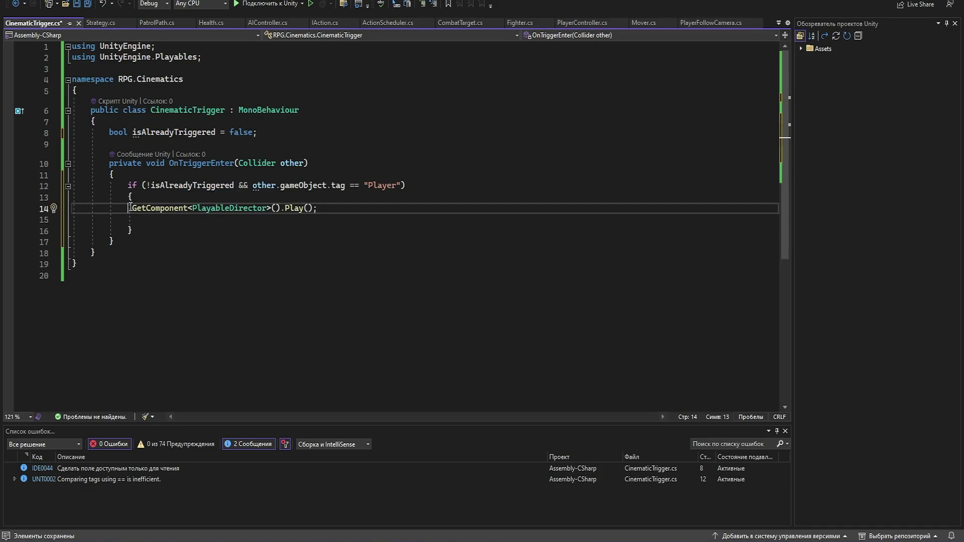
pyautogui.press('Tab')
pyautogui.press('Return')
pyautogui.press('Up')
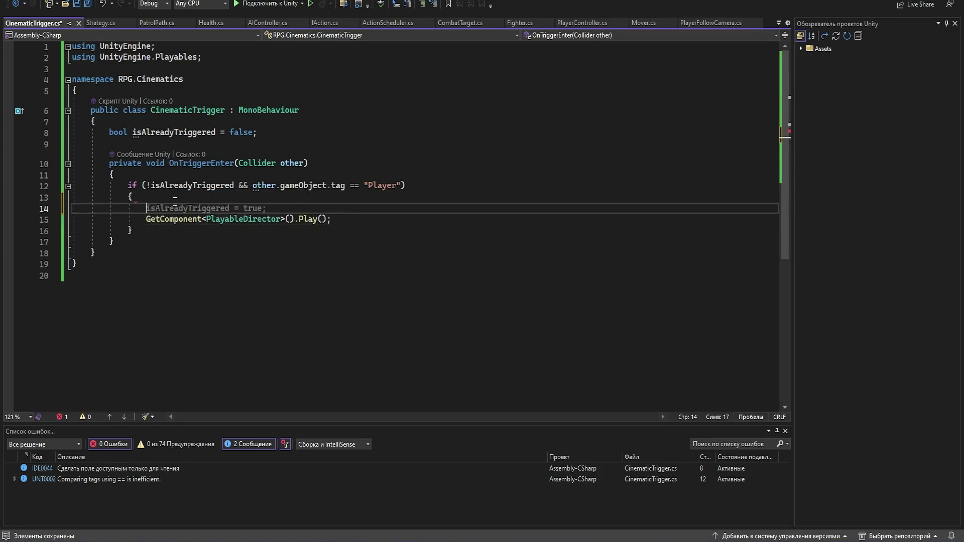
pyautogui.press('Tab')
pyautogui.hotkey('ctrl', 's')
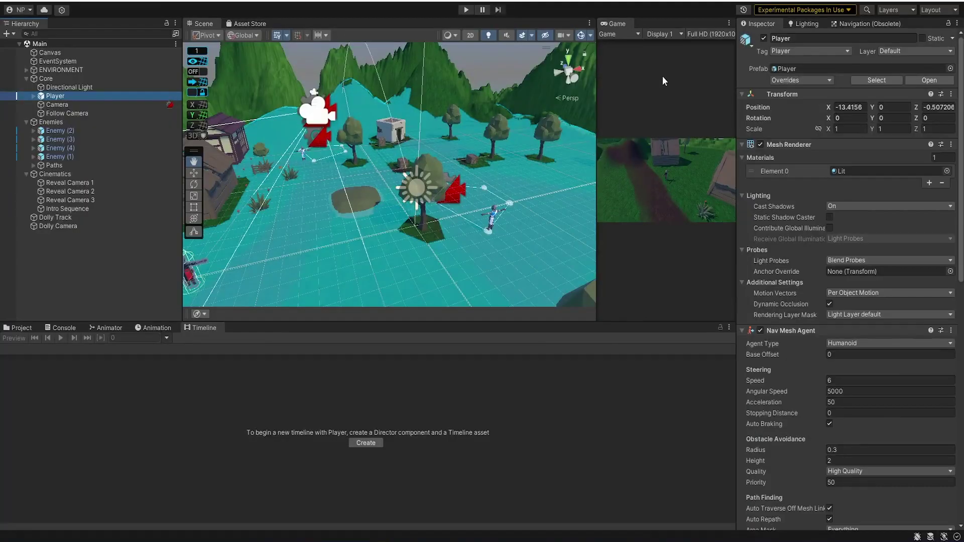
# Enter Play mode and maximize the Game view to watch the intro play.
pyautogui.hotkey('ctrl', 'p')
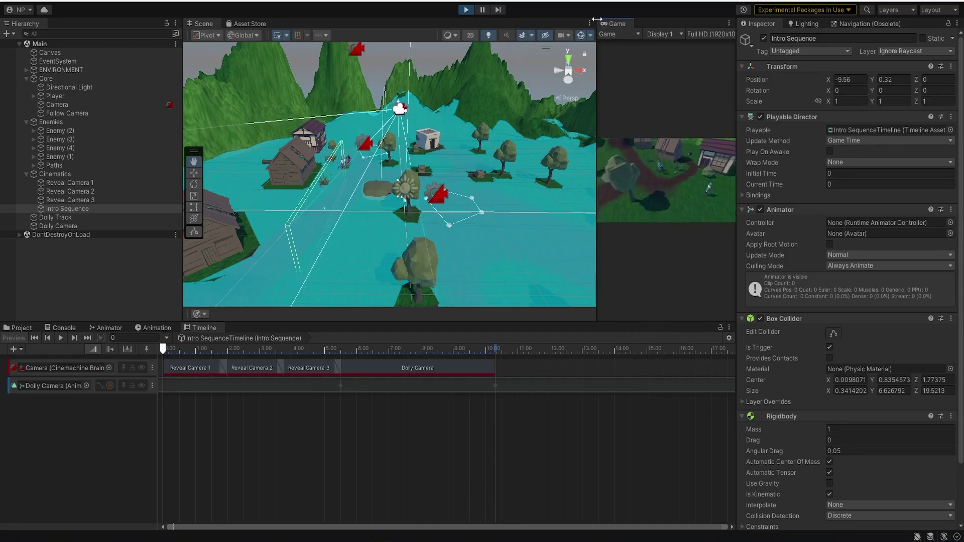
pyautogui.hotkey('shift', 'space')
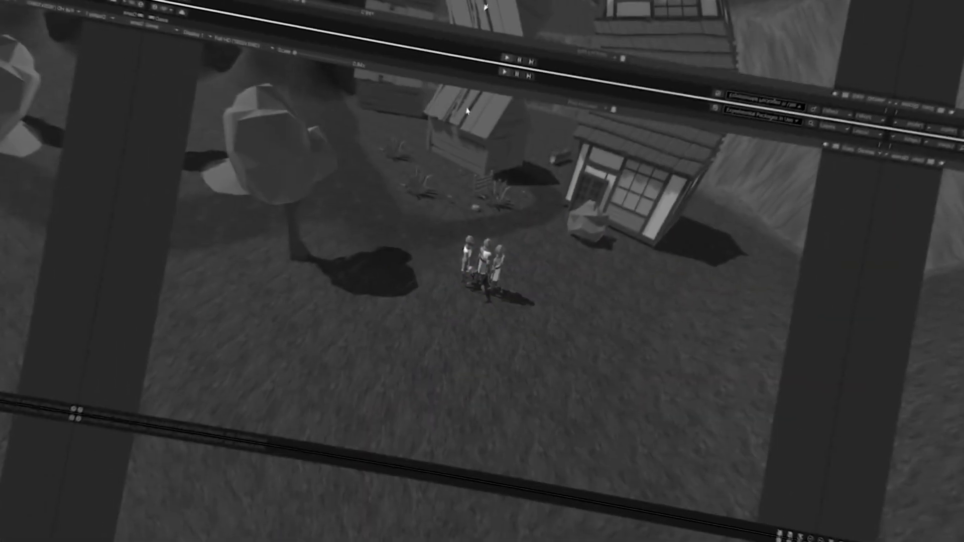